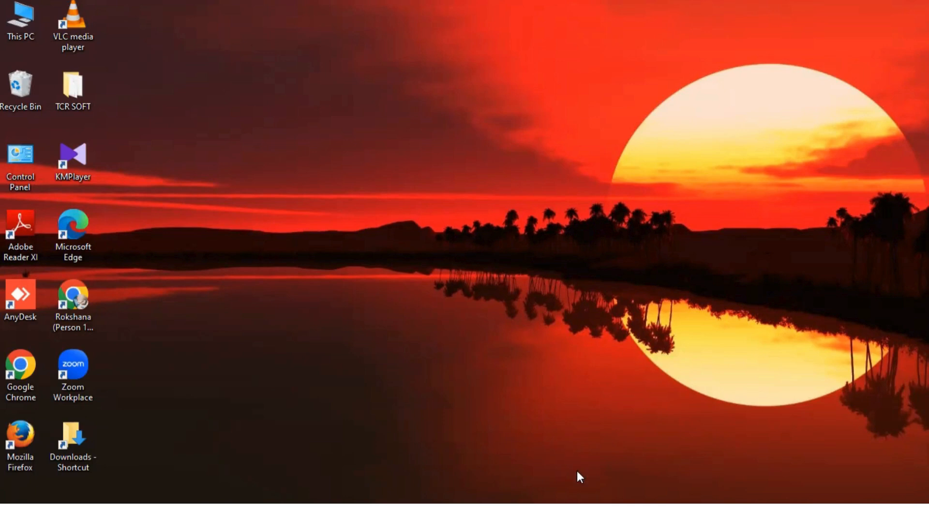
mouse_move(577, 473)
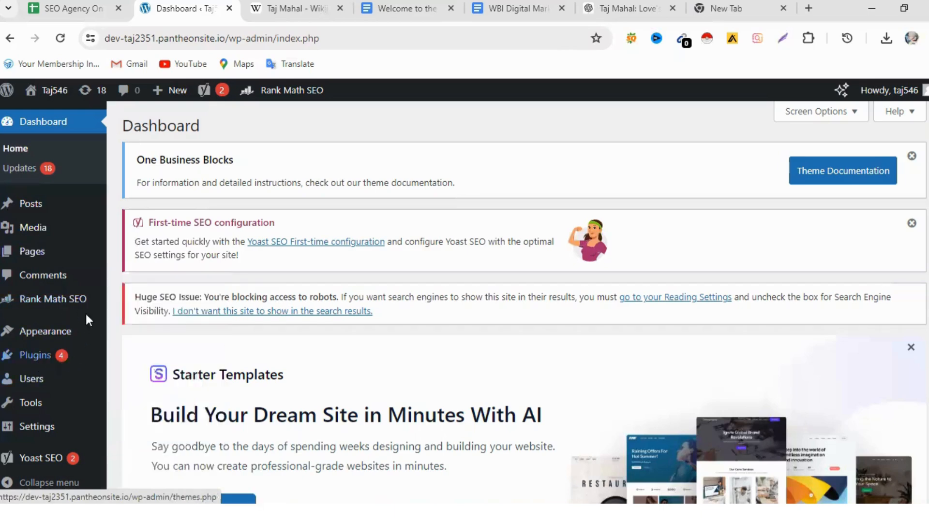
mouse_move(13, 310)
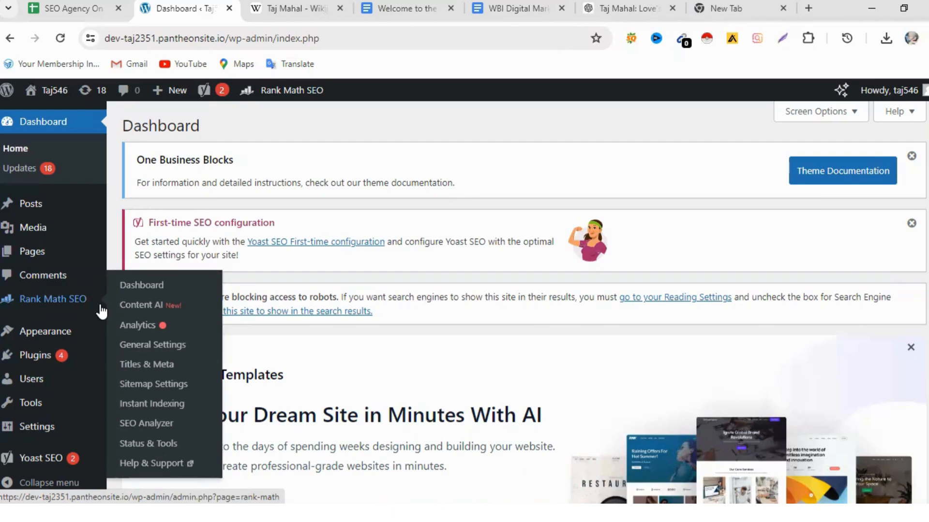
scroll(102, 312, "down", 1)
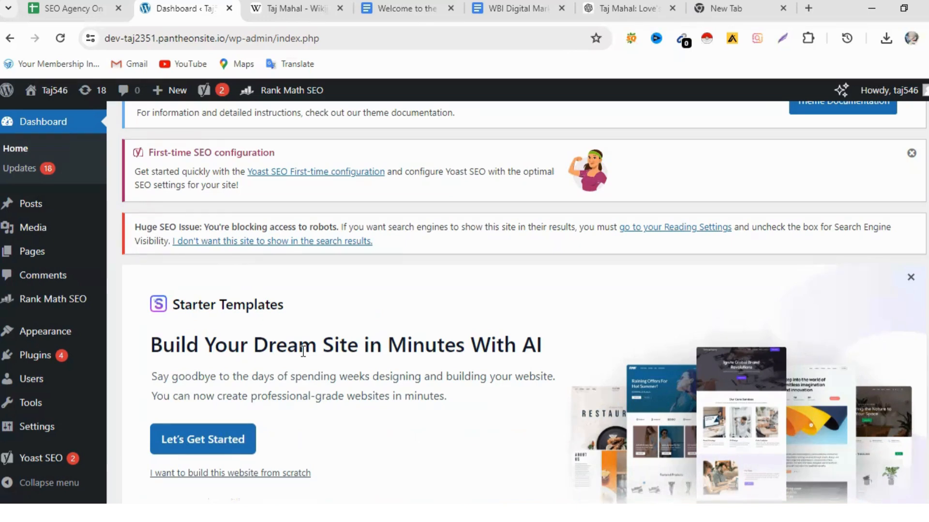
- Open the page for adding new plugins and bring the featured plugins into view
mouse_move(56, 357)
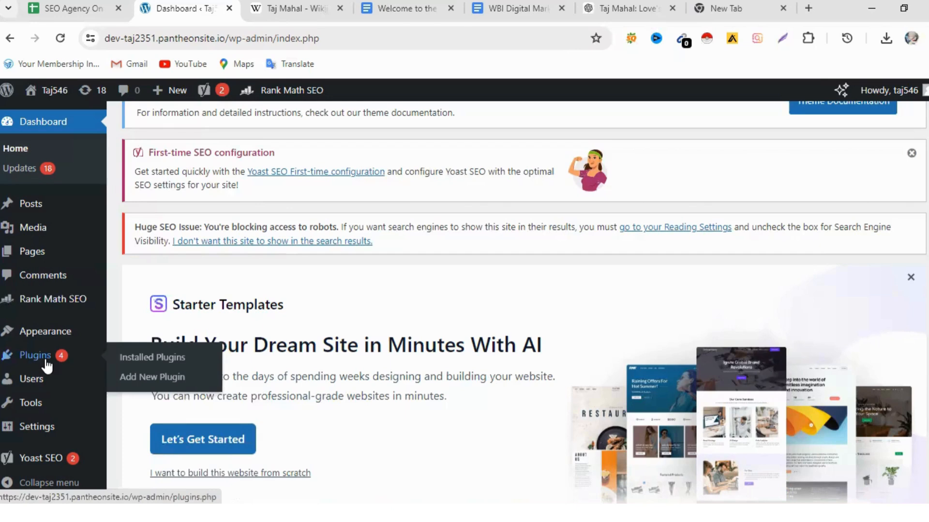
left_click(148, 376)
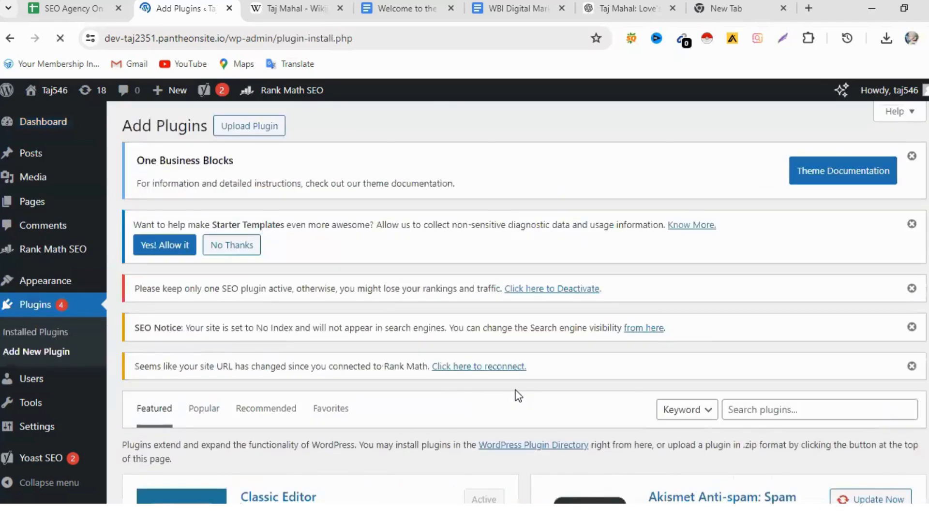
scroll(241, 309, "down", 3)
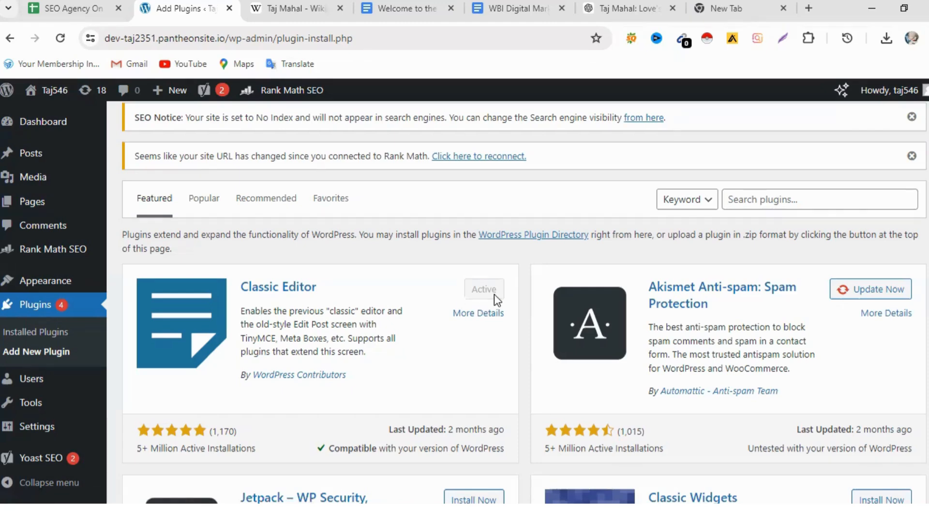
- Search the available plugins for "yoast" and check the Yoast SEO entry in the results
left_click(751, 199)
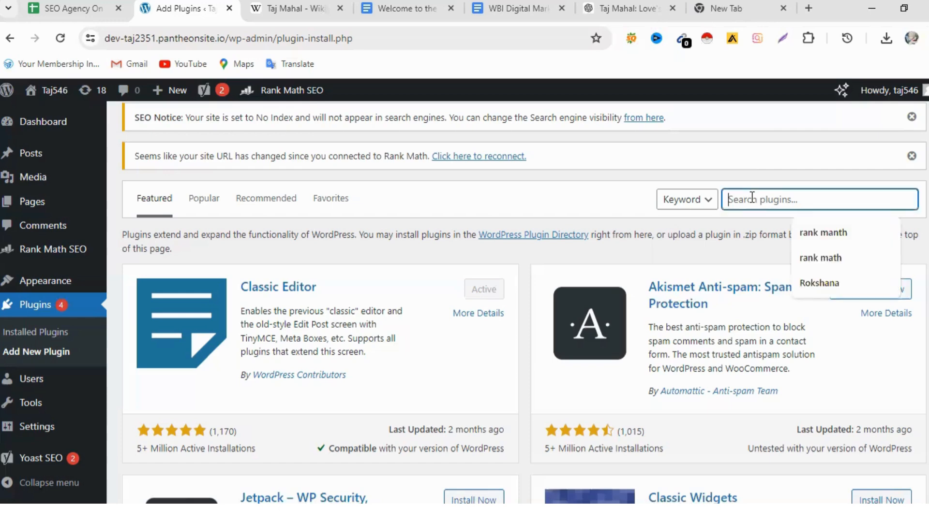
type("y")
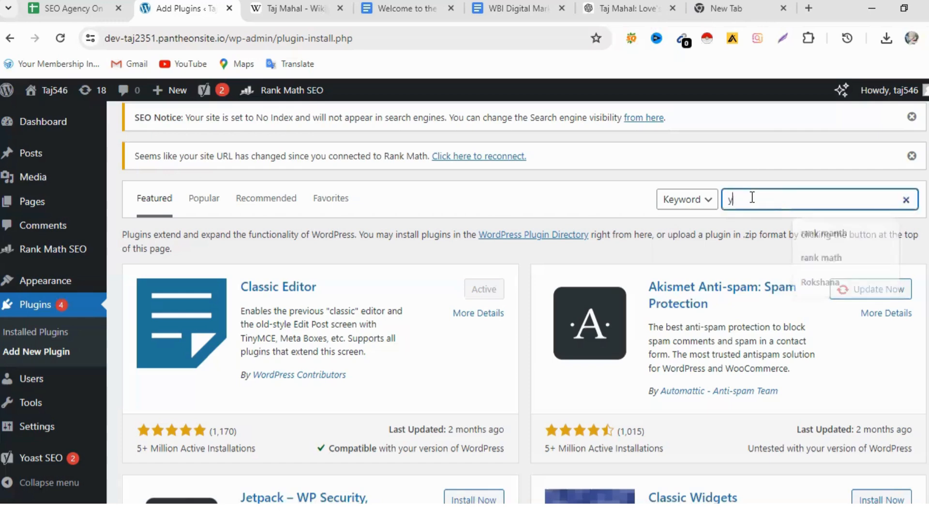
type("o")
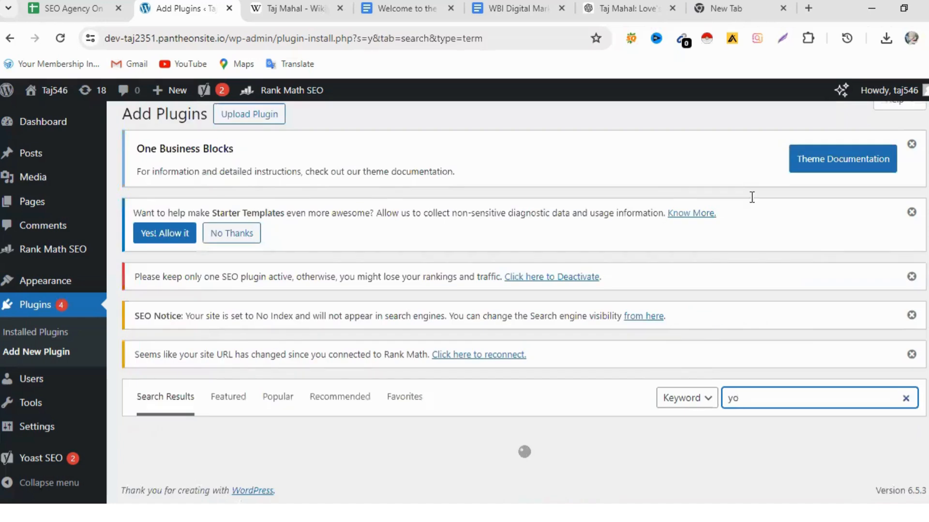
scroll(736, 402, "down", 4)
scroll(735, 381, "up", 2)
type("as")
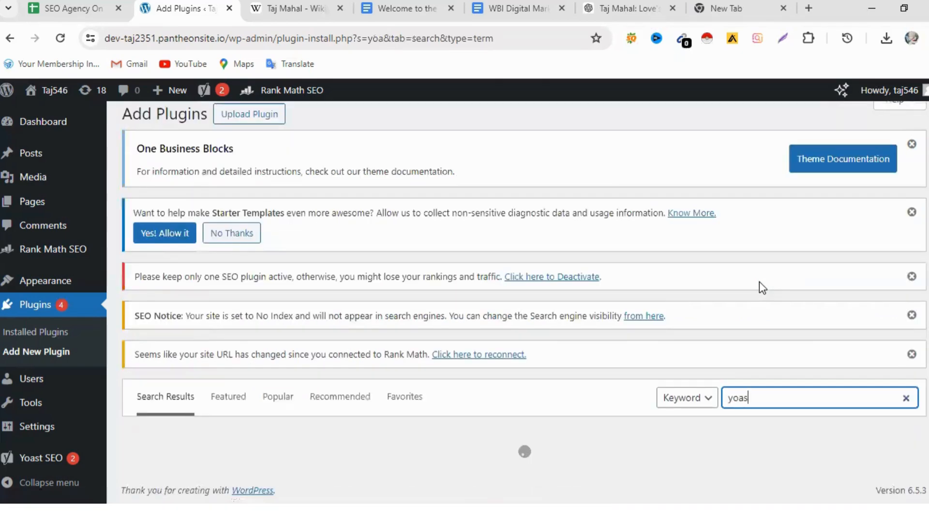
type("t")
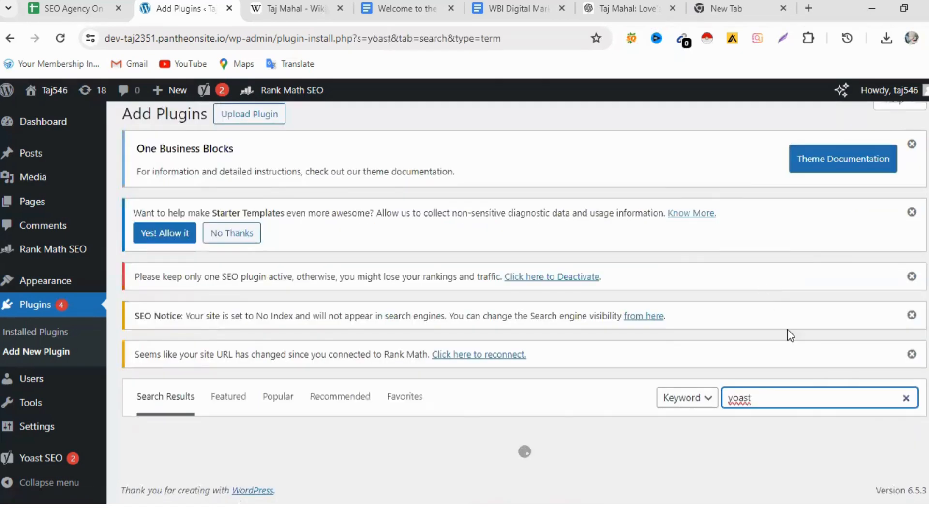
scroll(798, 315, "down", 1)
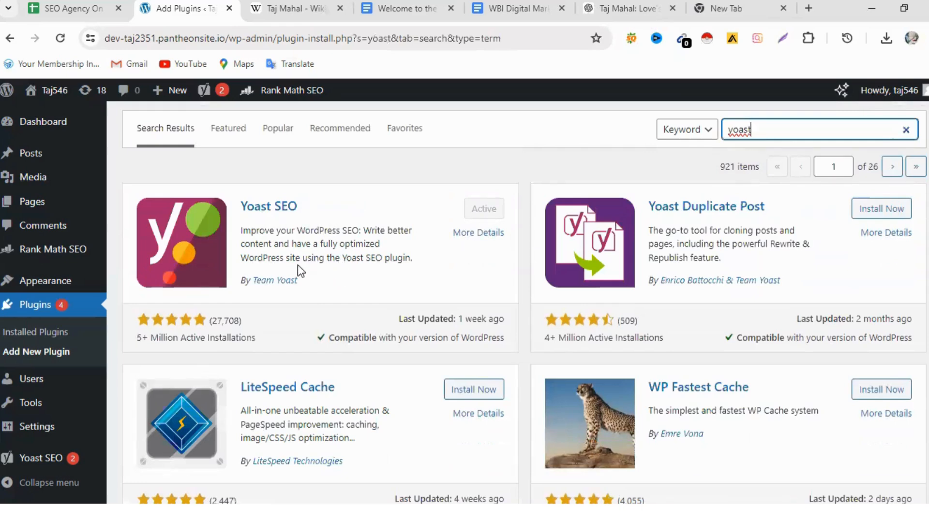
mouse_move(38, 465)
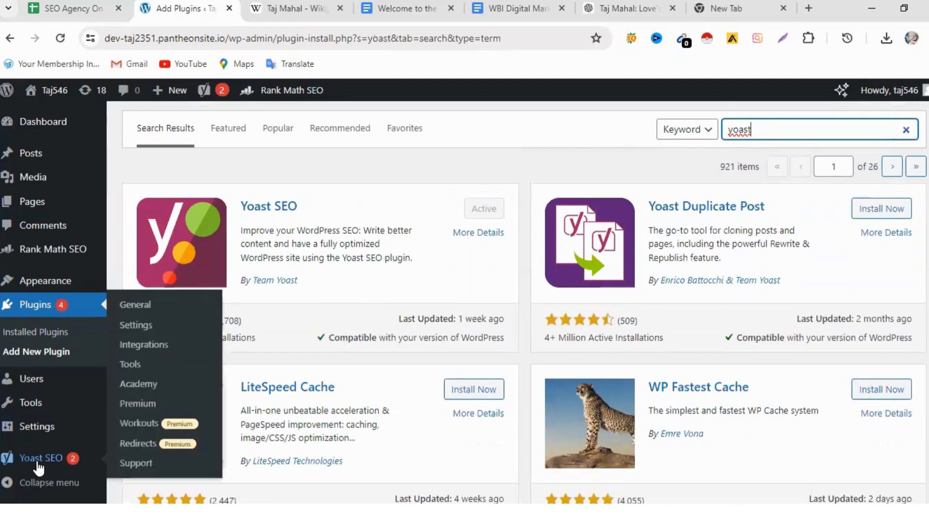
scroll(38, 465, "down", 3)
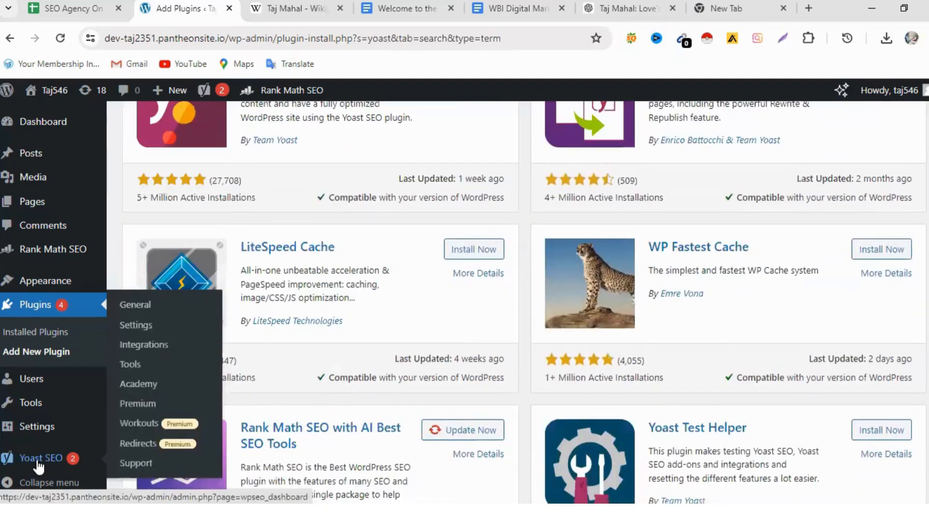
scroll(39, 467, "up", 2)
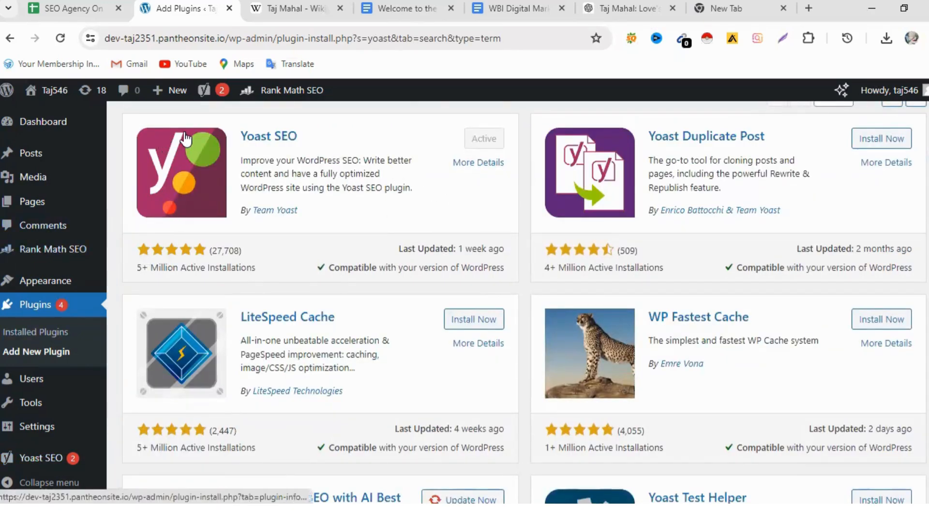
- Return to the site dashboard and start a new page
left_click(61, 123)
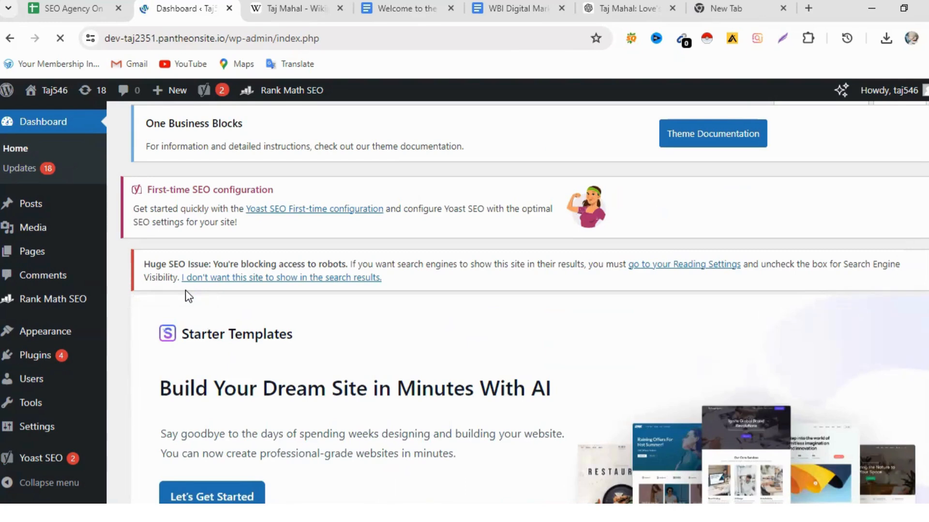
scroll(98, 342, "down", 1)
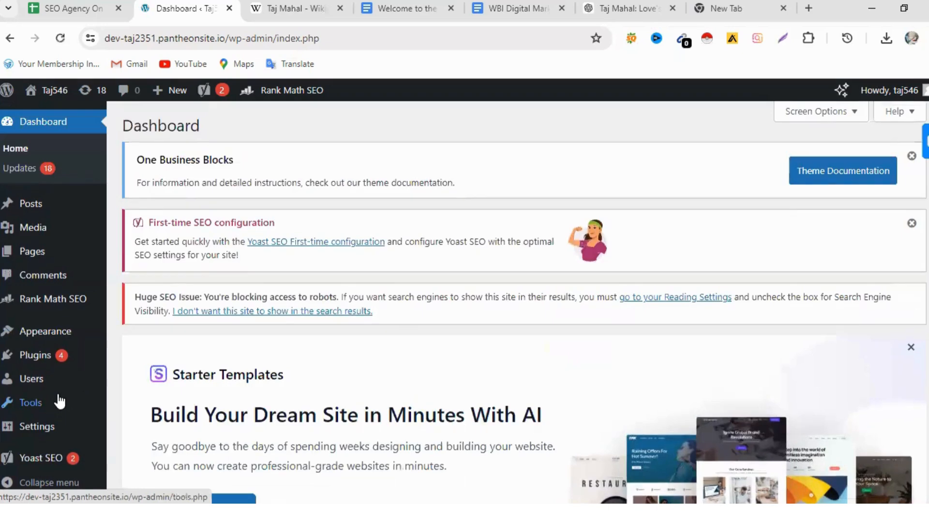
mouse_move(86, 355)
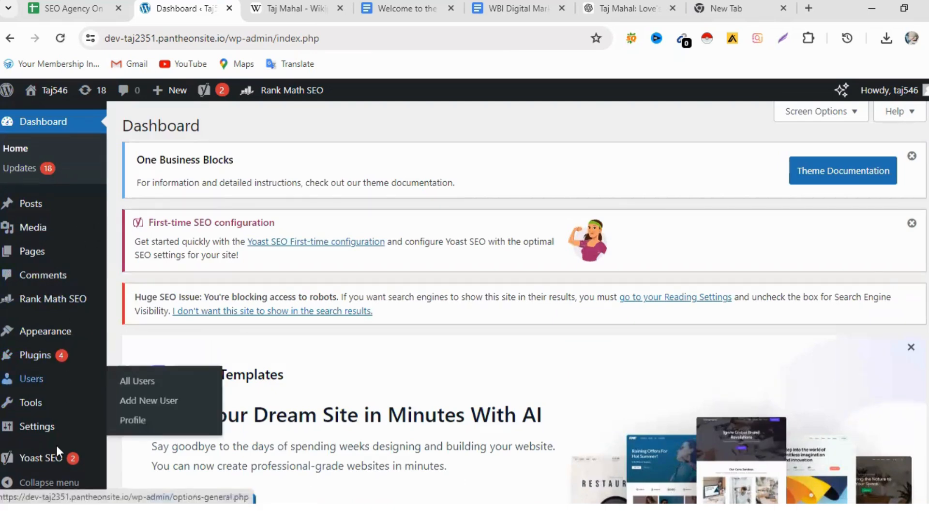
scroll(56, 445, "down", 1)
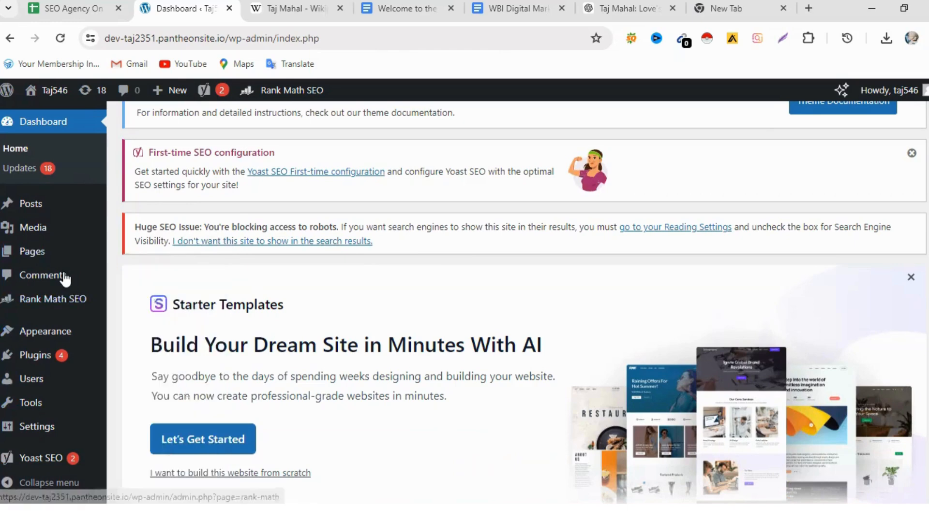
mouse_move(51, 211)
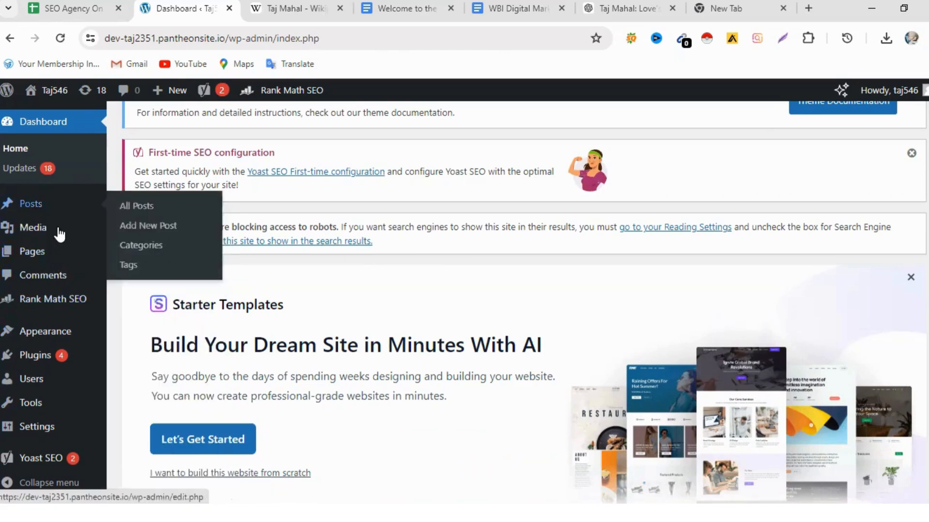
mouse_move(60, 257)
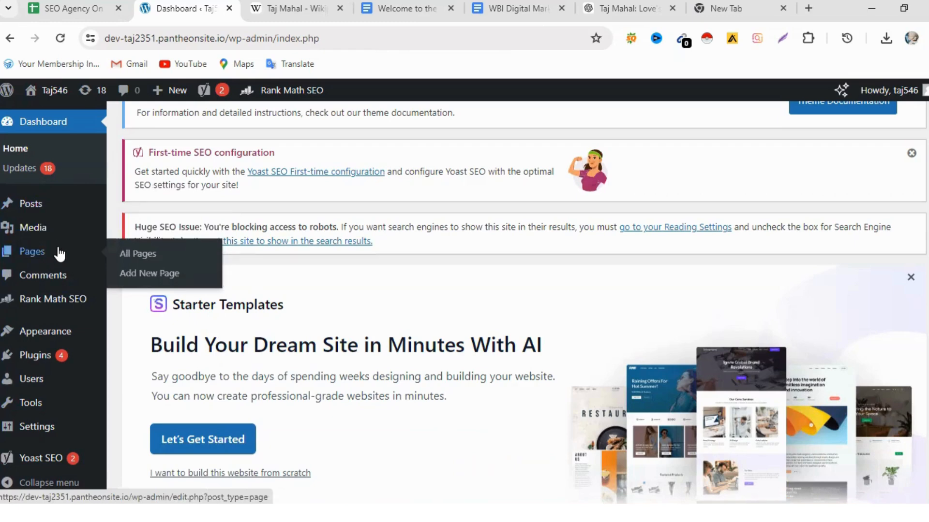
left_click(158, 274)
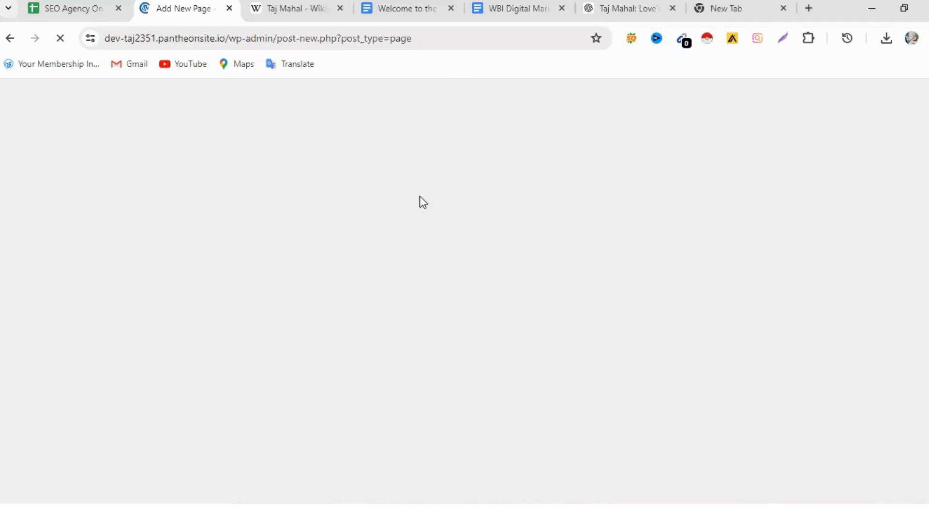
- Examine the new page's title field, content editor, publishing options and Yoast SEO section
scroll(474, 204, "down", 2)
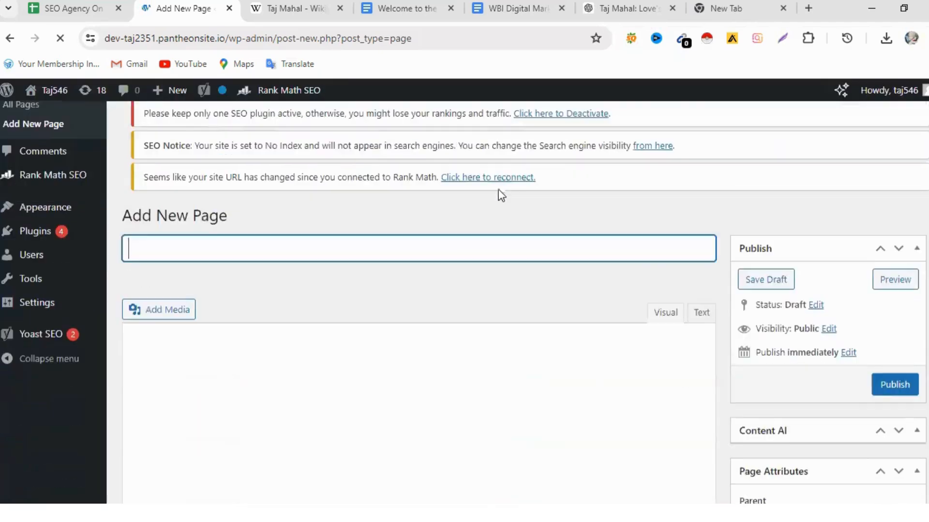
scroll(580, 276, "up", 3)
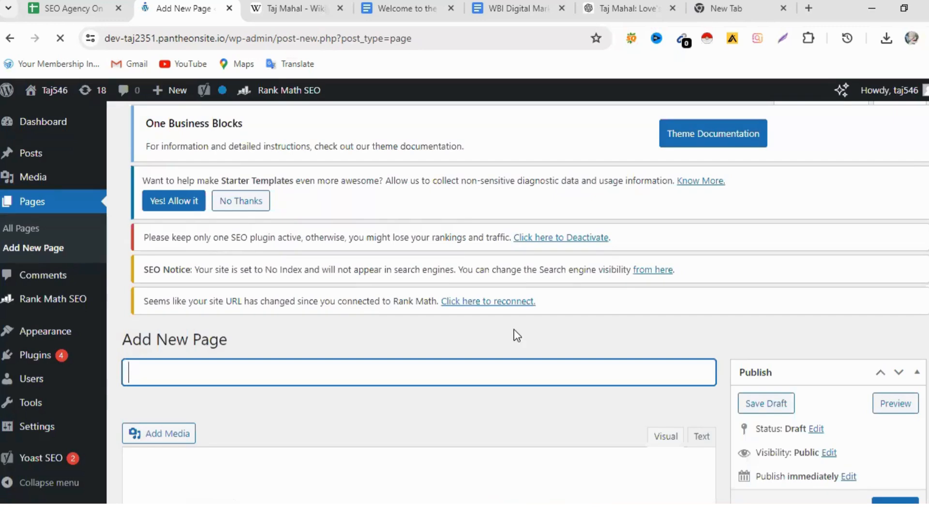
scroll(463, 321, "down", 4)
scroll(463, 319, "down", 3)
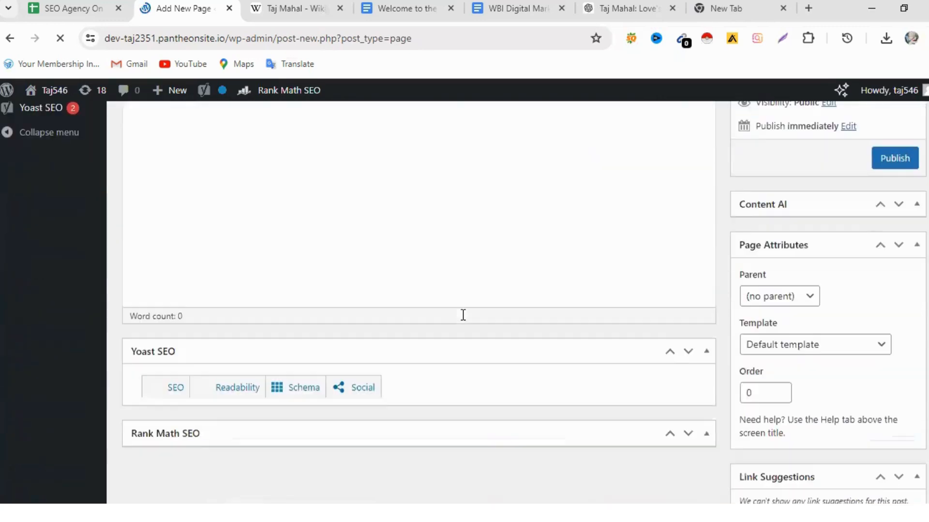
scroll(460, 315, "up", 3)
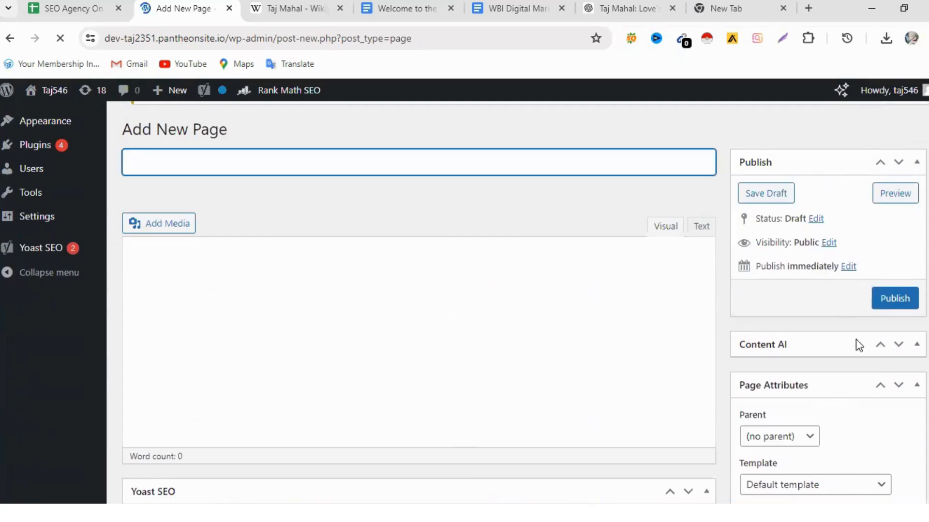
scroll(855, 391, "up", 3)
scroll(714, 323, "down", 2)
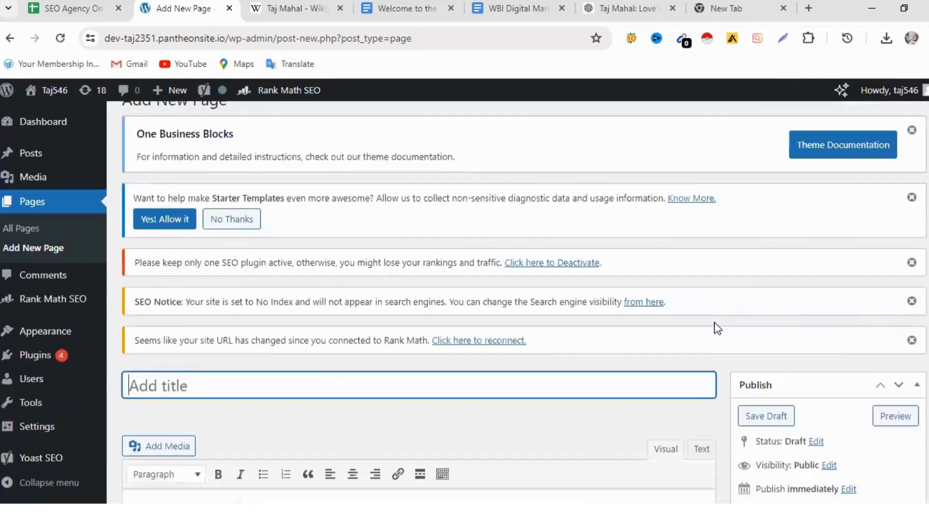
scroll(786, 339, "down", 3)
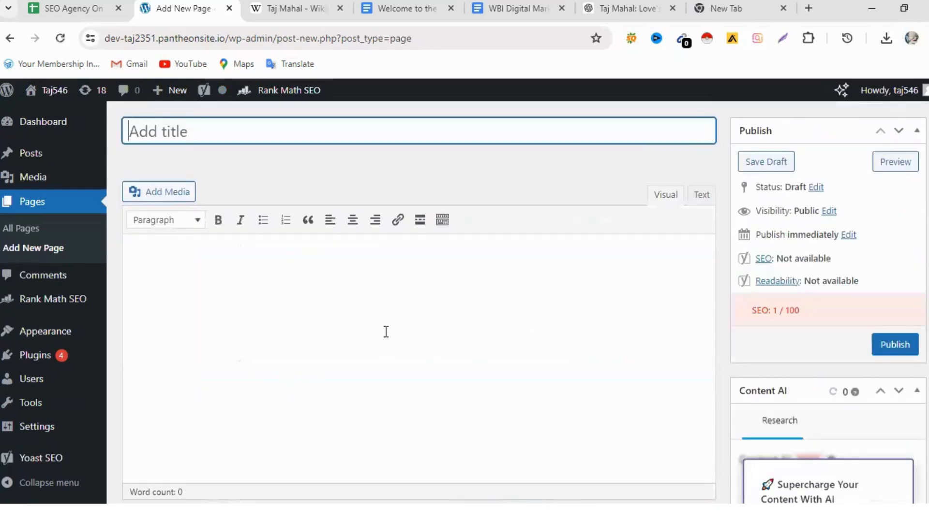
scroll(395, 329, "down", 10)
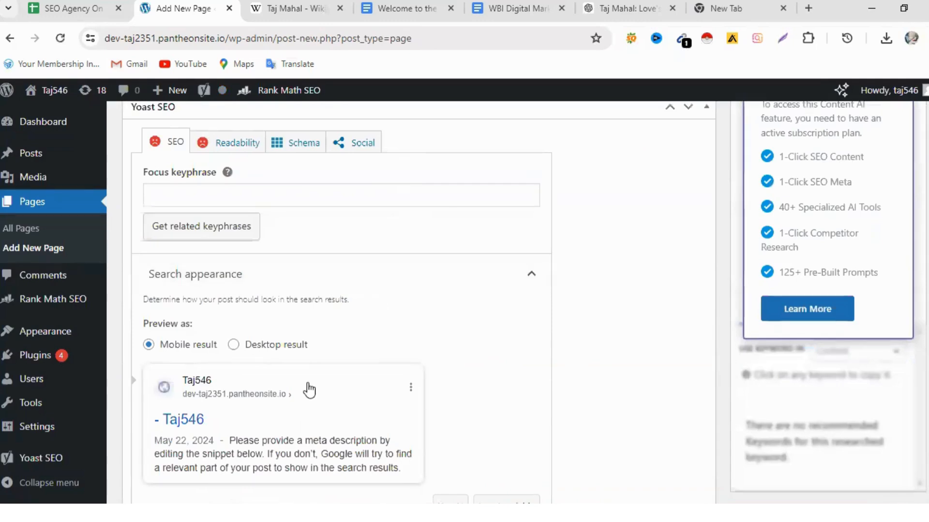
scroll(534, 345, "up", 10)
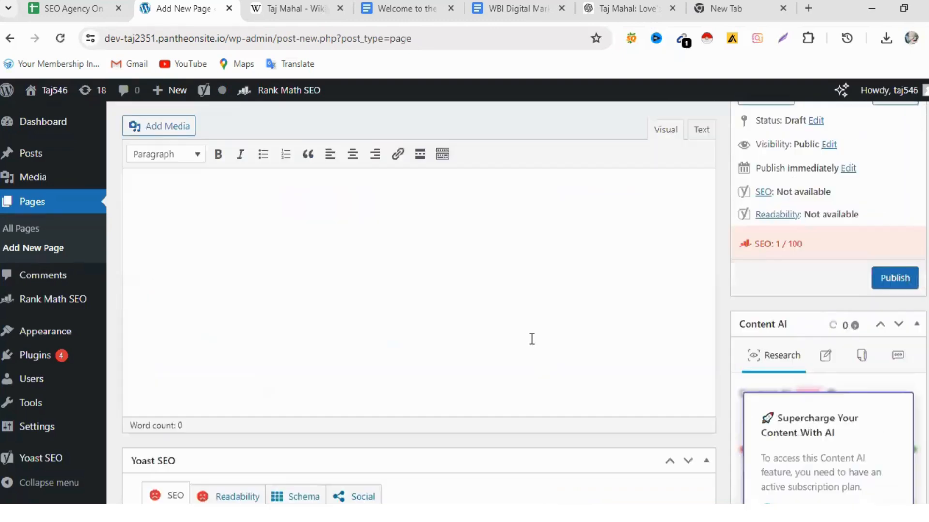
scroll(532, 339, "down", 1)
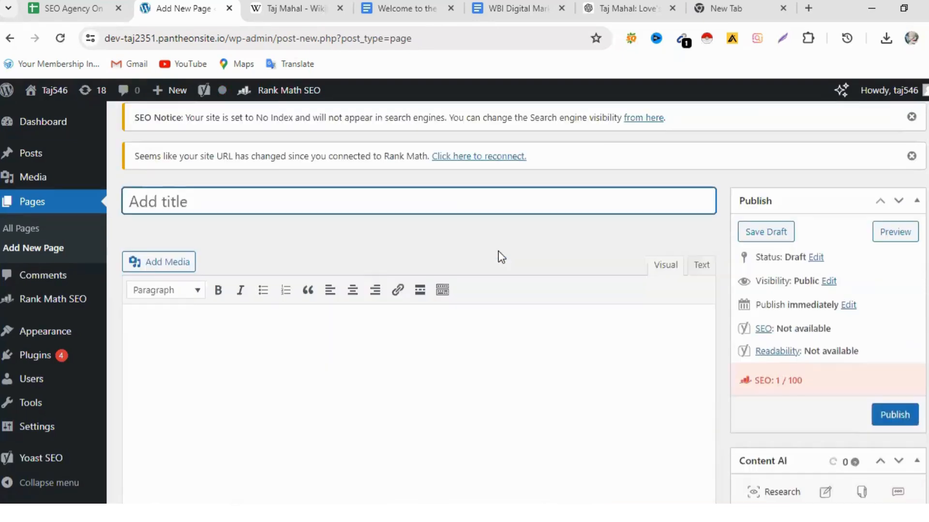
- In the ChatGPT conversation, copy the Taj Mahal article from its opening paragraph through the conclusion, and return to the new WordPress page
left_click(634, 10)
scroll(436, 262, "up", 9)
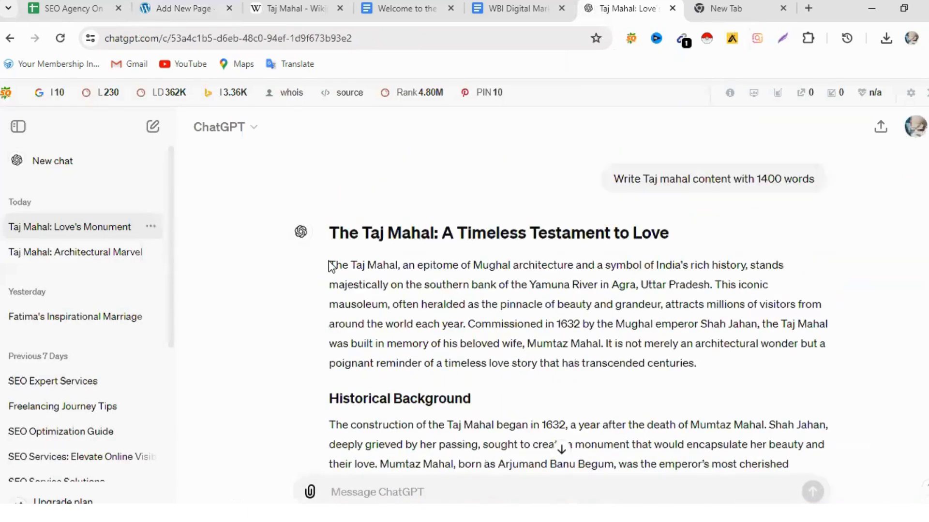
left_click_drag(329, 265, 539, 398)
scroll(494, 298, "down", 10)
scroll(492, 294, "down", 20)
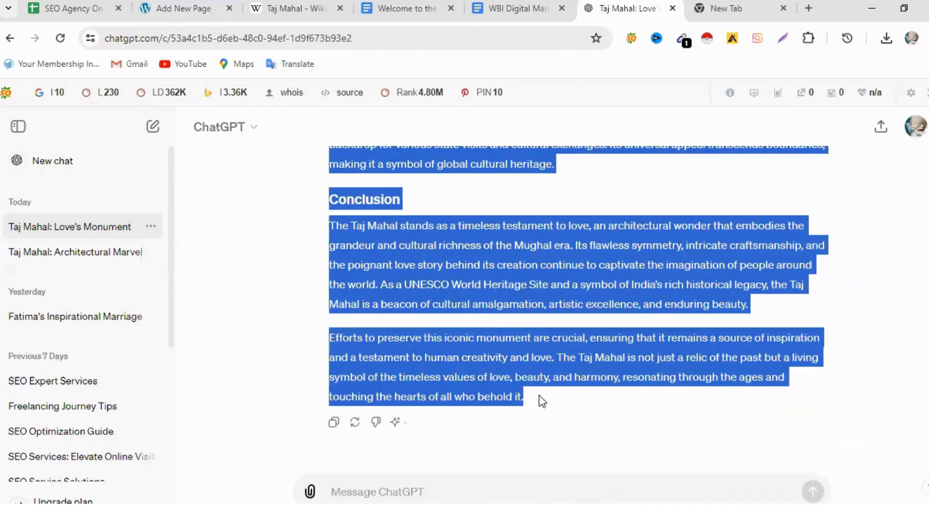
right_click(528, 269)
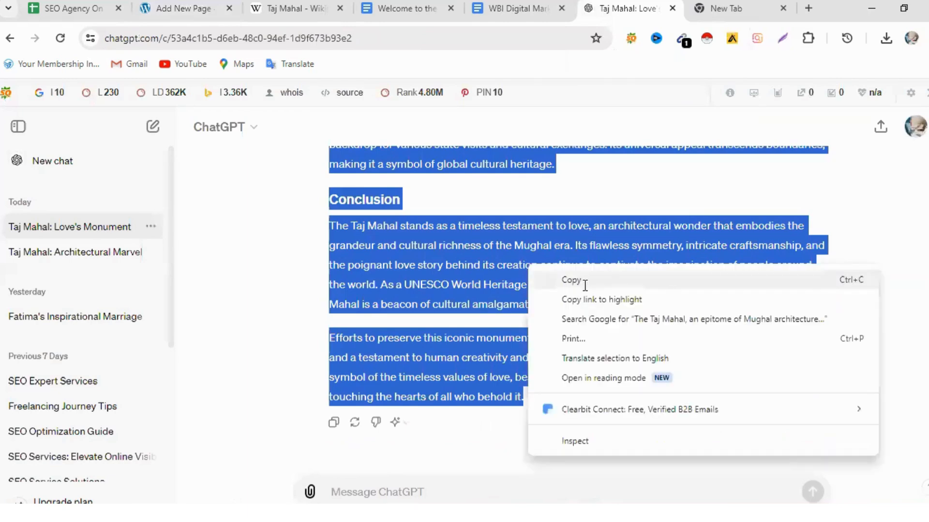
left_click(575, 280)
left_click(181, 11)
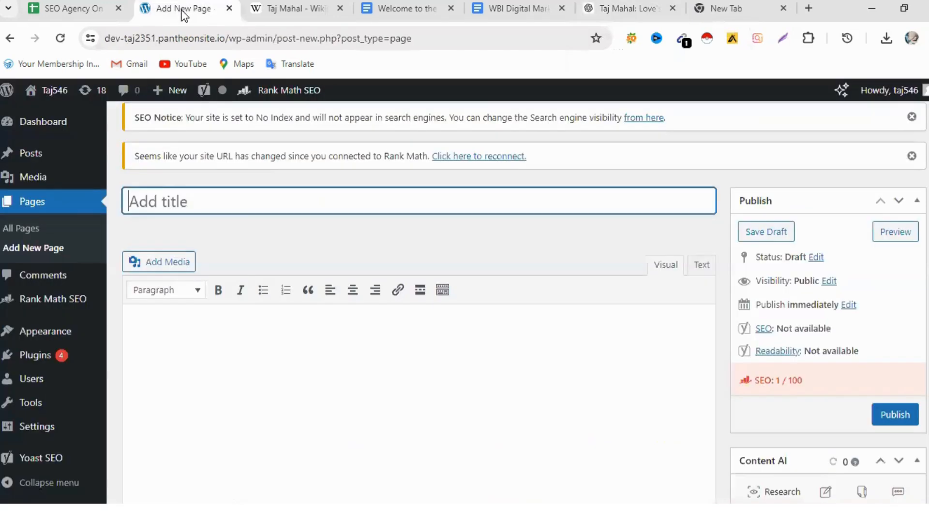
- Paste the copied Taj Mahal article into the new page's content editor
left_click(144, 321)
right_click(144, 318)
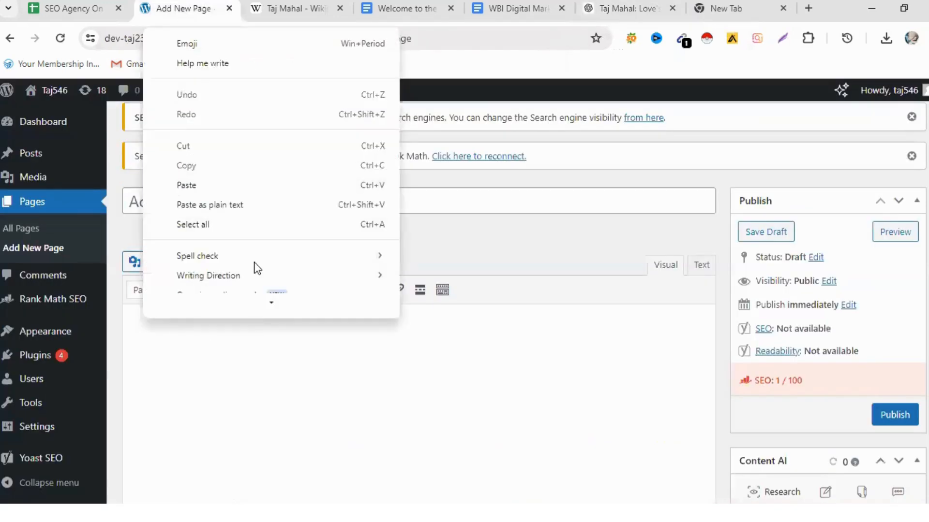
left_click(207, 193)
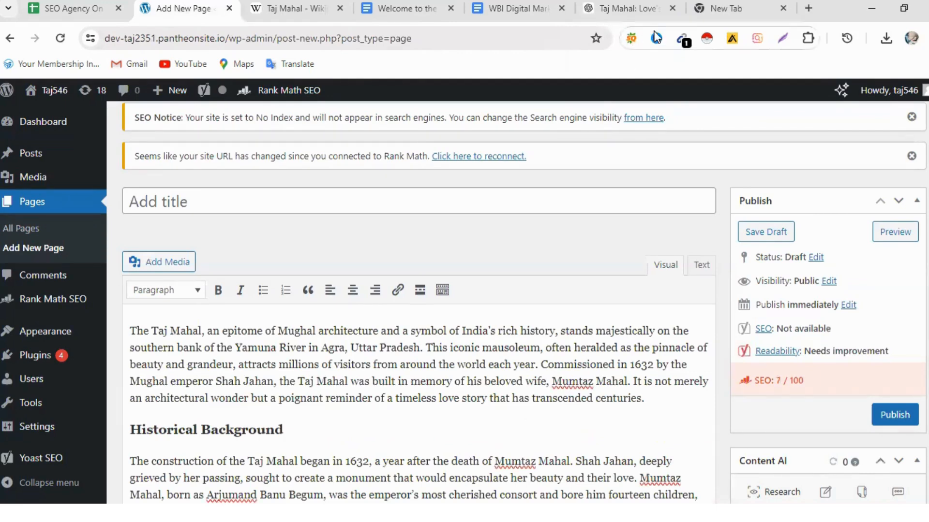
- In the ChatGPT conversation, copy the article's heading "The Taj Mahal: A Timeless Testament to Love"
left_click(627, 8)
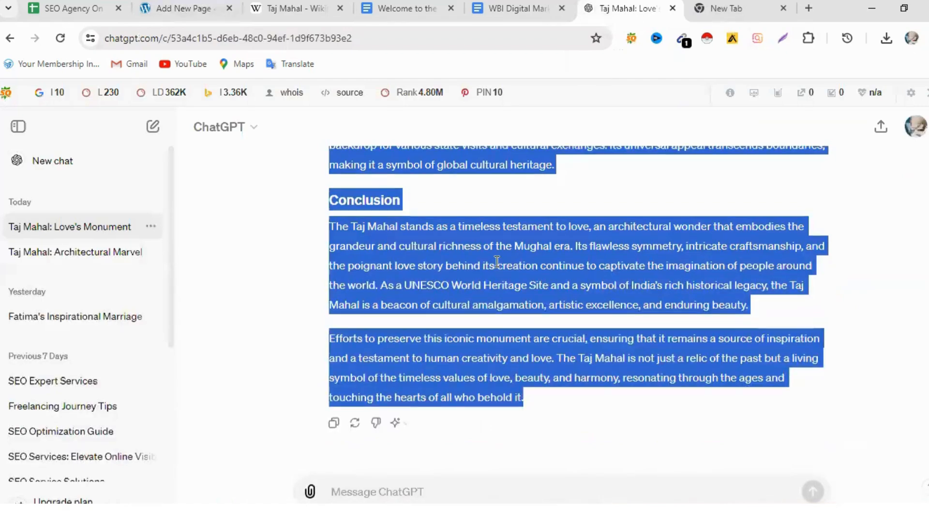
scroll(496, 262, "up", 15)
scroll(497, 262, "up", 10)
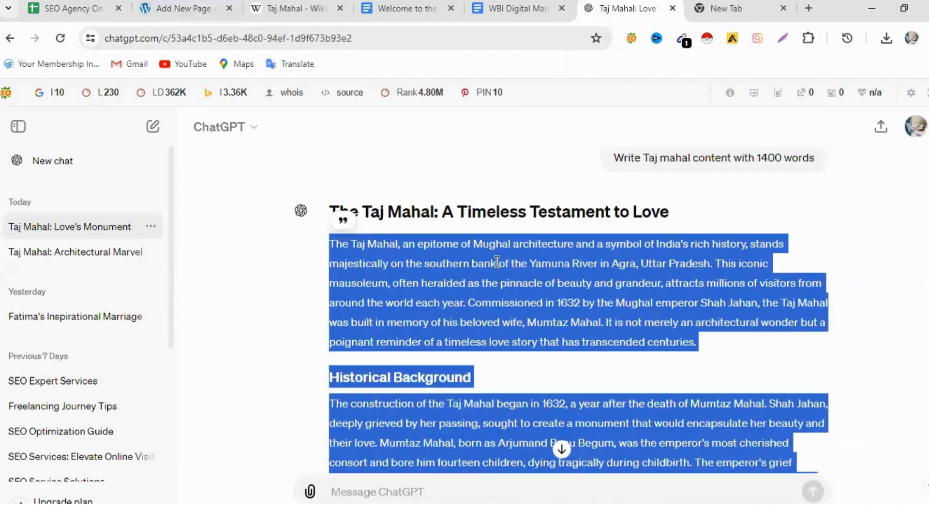
left_click_drag(668, 235, 497, 249)
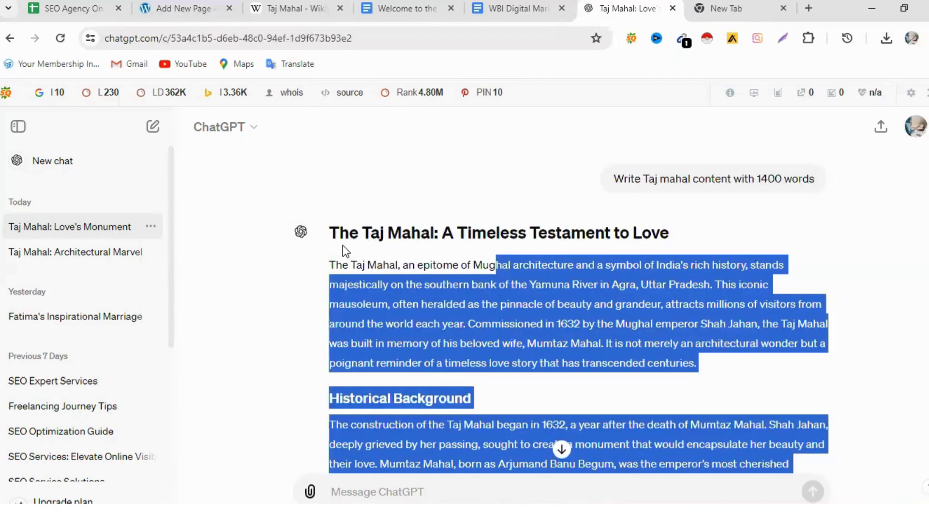
left_click_drag(331, 231, 674, 236)
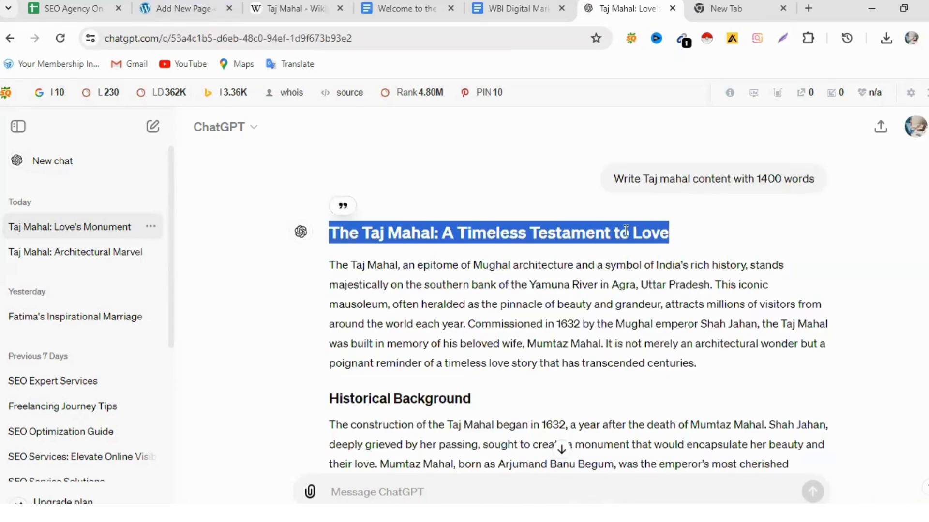
right_click(614, 234)
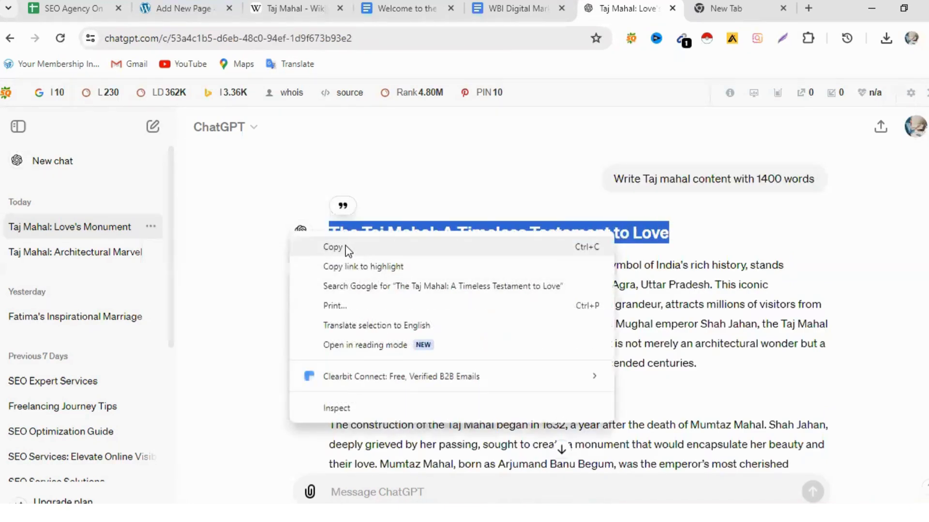
left_click(364, 248)
- Return to the new WordPress page and paste the copied heading as its title
left_click(158, 5)
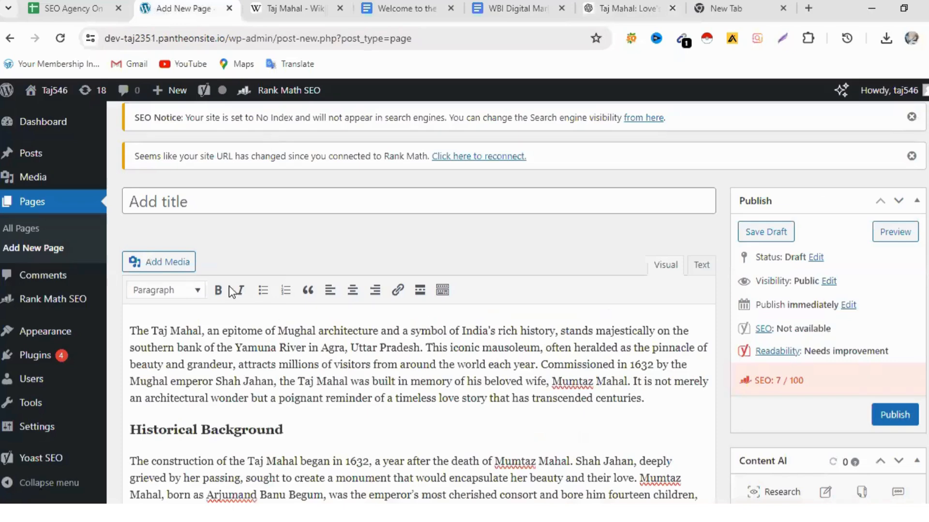
right_click(184, 203)
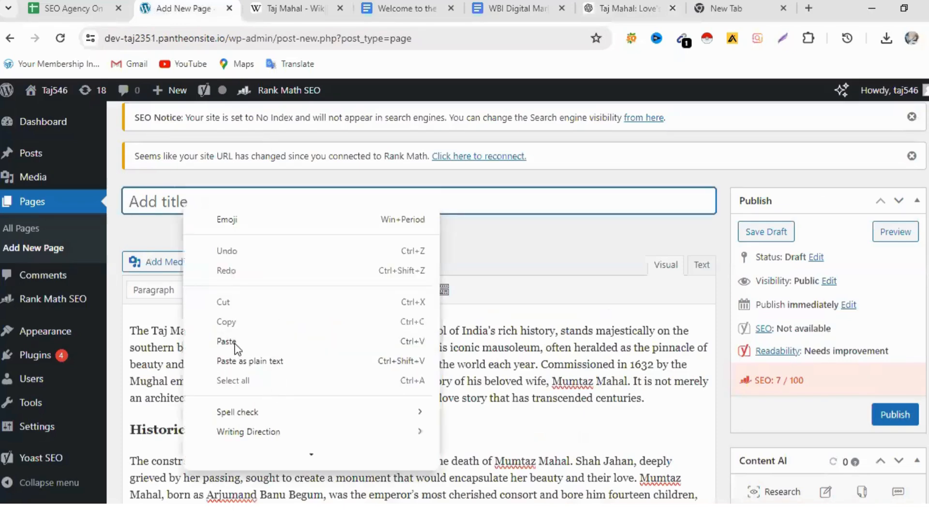
left_click(270, 343)
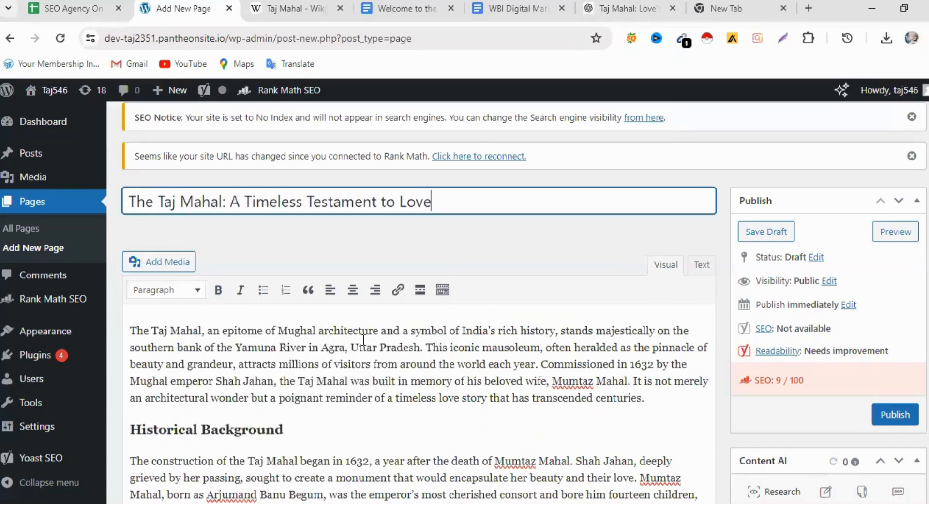
- Remove the leading "The" from the page title and append "2024" after "Love"
scroll(456, 395, "down", 1)
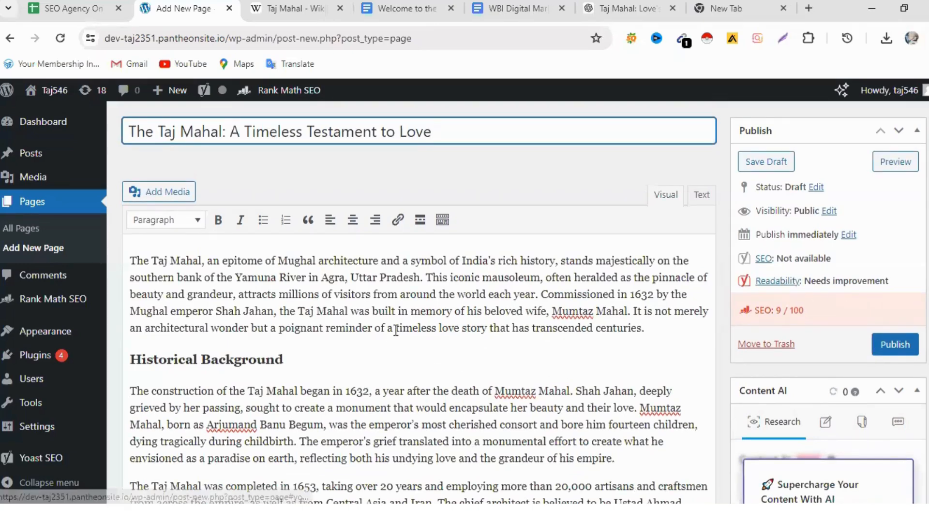
scroll(484, 315, "down", 2)
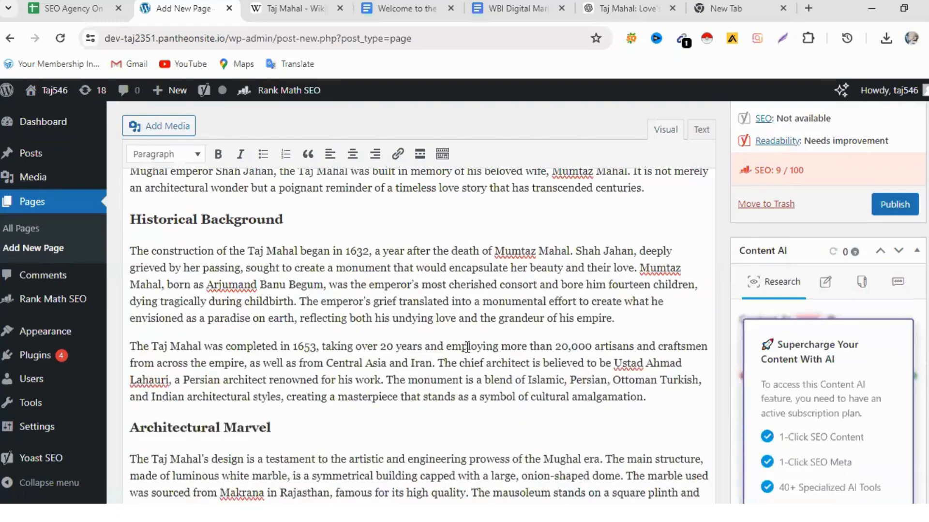
scroll(466, 347, "up", 6)
scroll(466, 347, "down", 2)
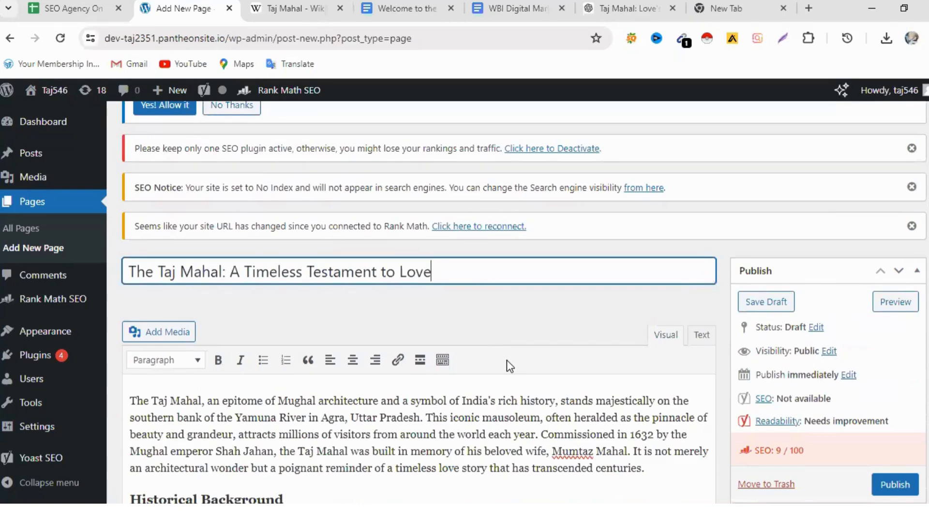
scroll(518, 369, "down", 3)
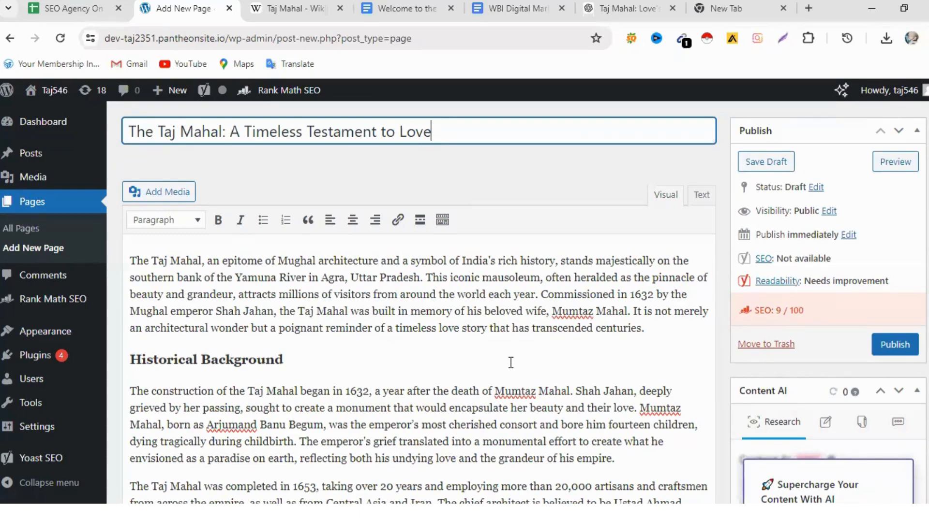
scroll(509, 366, "up", 2)
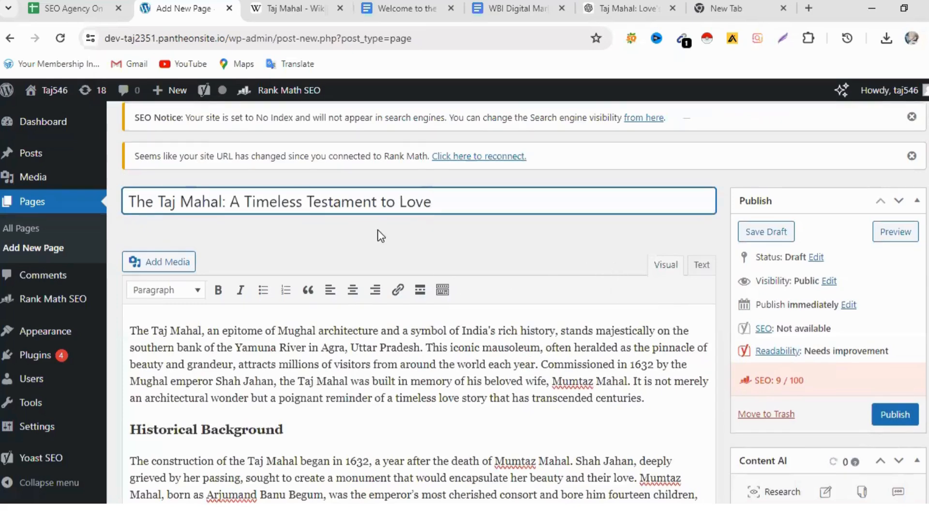
scroll(533, 287, "up", 3)
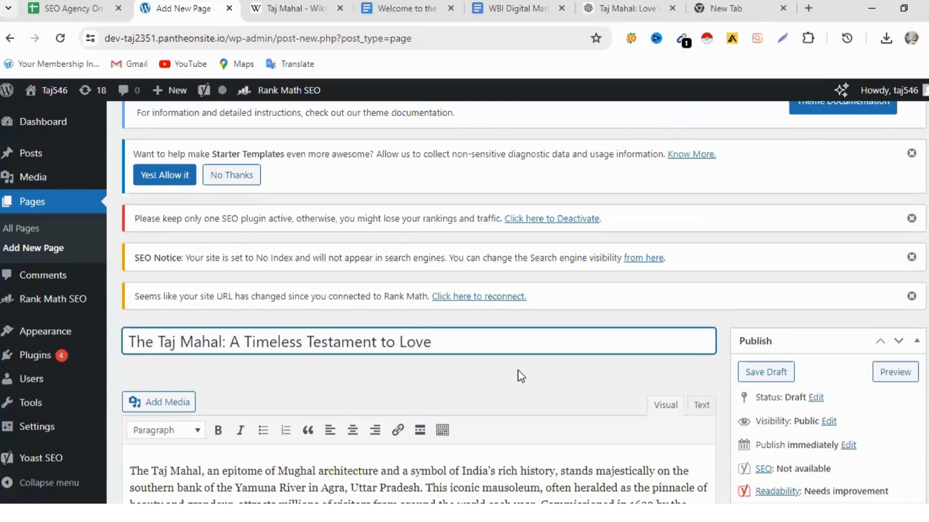
mouse_move(53, 99)
double_click(151, 343)
key("BackSpace")
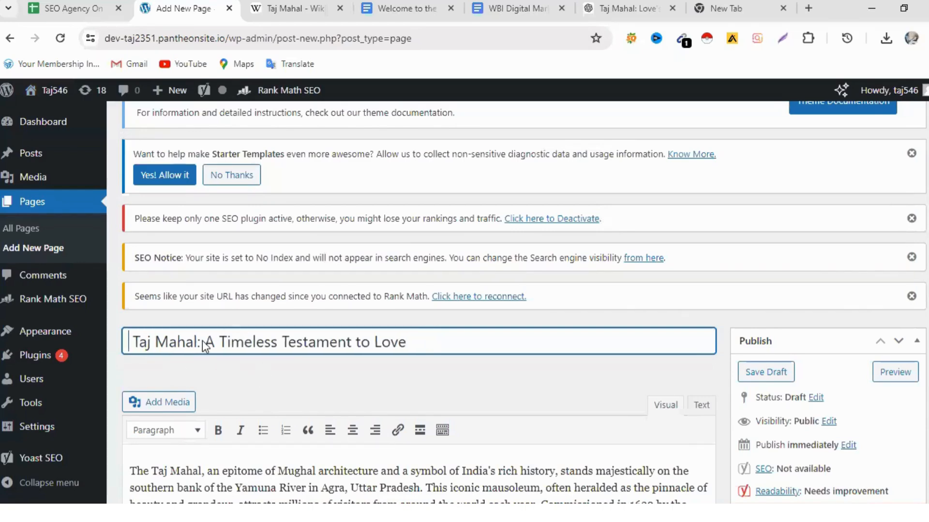
left_click(421, 342)
type("2024")
- Review the page's publishing options and the pasted article from its opening paragraph down to the Yoast SEO section
scroll(515, 396, "down", 1)
scroll(515, 396, "down", 2)
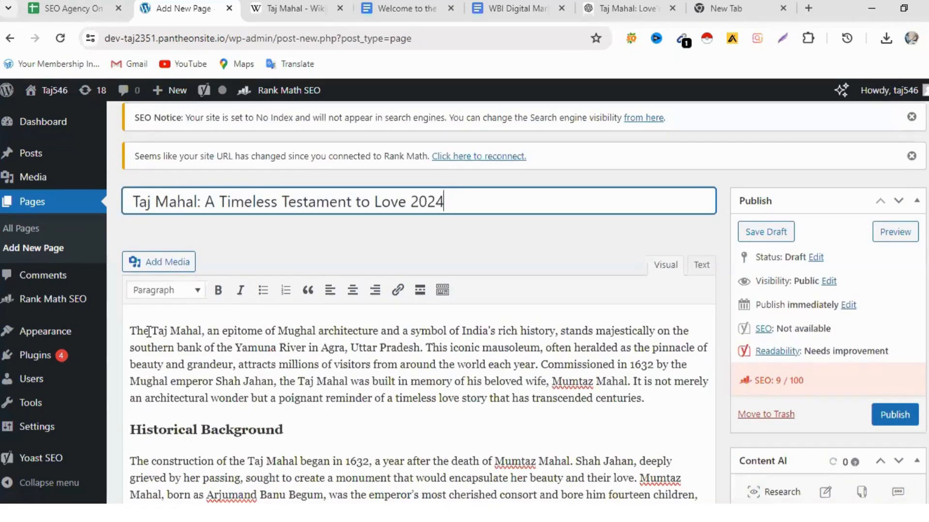
scroll(369, 352, "down", 2)
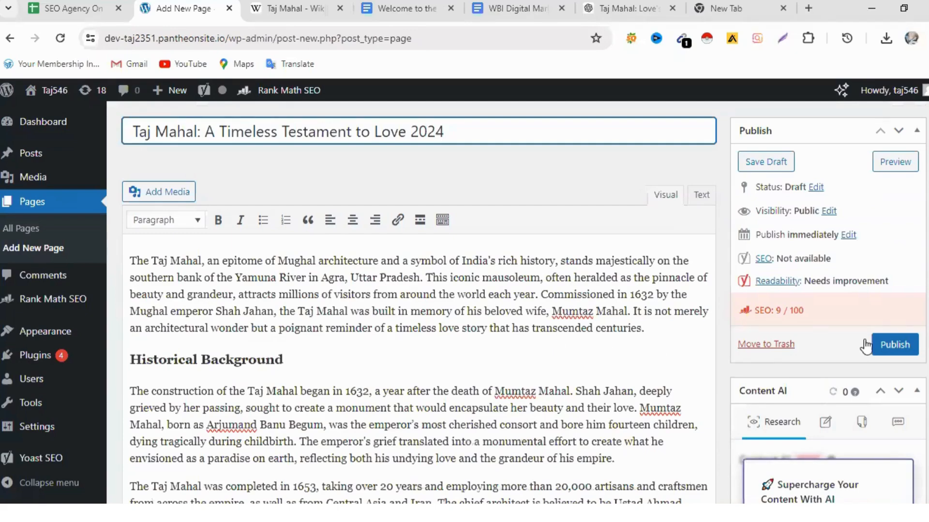
scroll(840, 353, "up", 2)
scroll(838, 353, "down", 2)
scroll(826, 411, "down", 4)
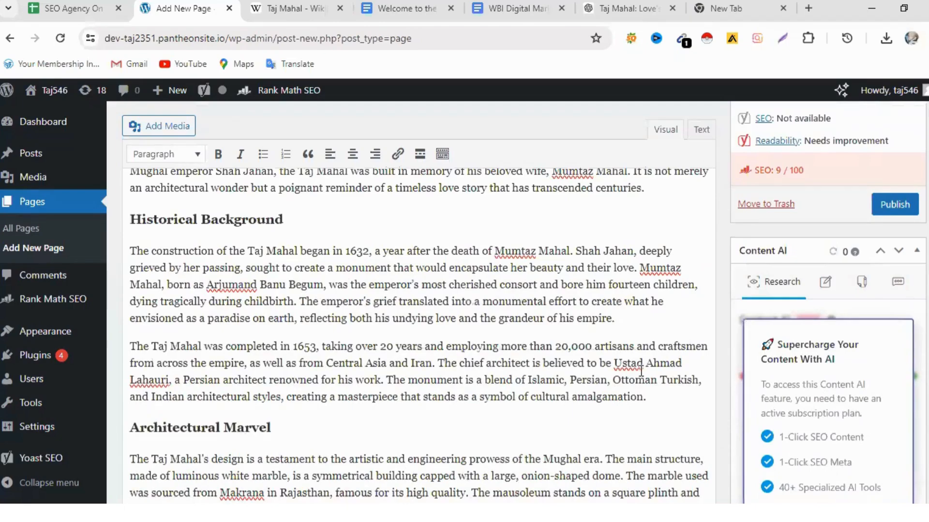
scroll(493, 357, "down", 12)
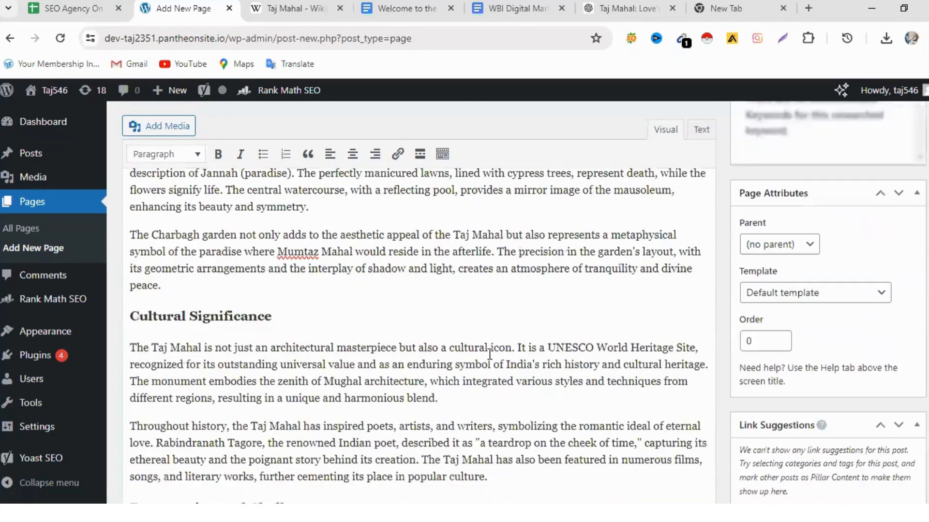
scroll(490, 354, "down", 15)
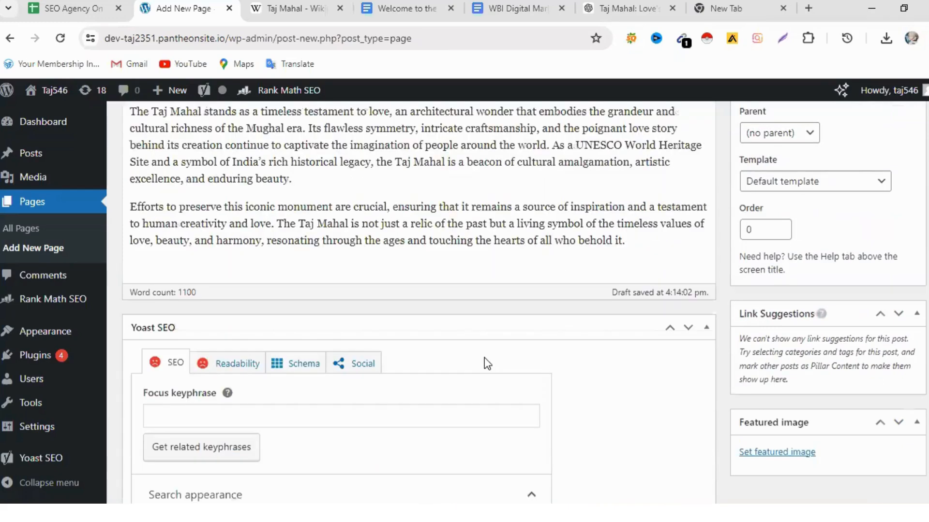
- Set the Yoast SEO focus keyphrase to "Taj Mahal"
scroll(306, 429, "down", 2)
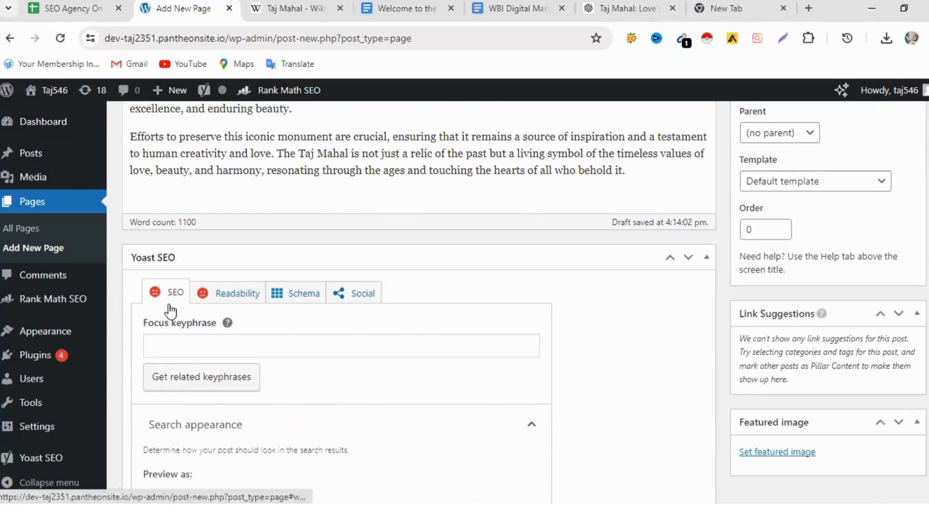
left_click(170, 346)
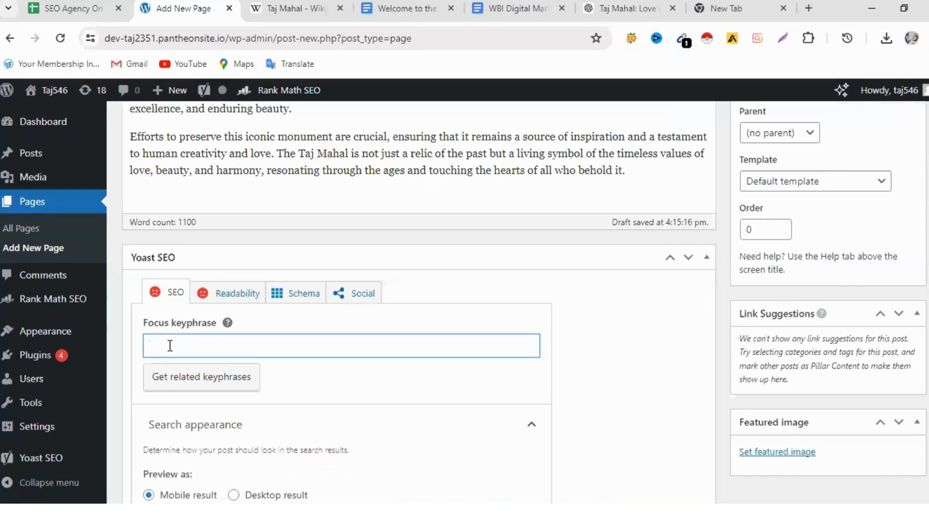
type("Taj Ma")
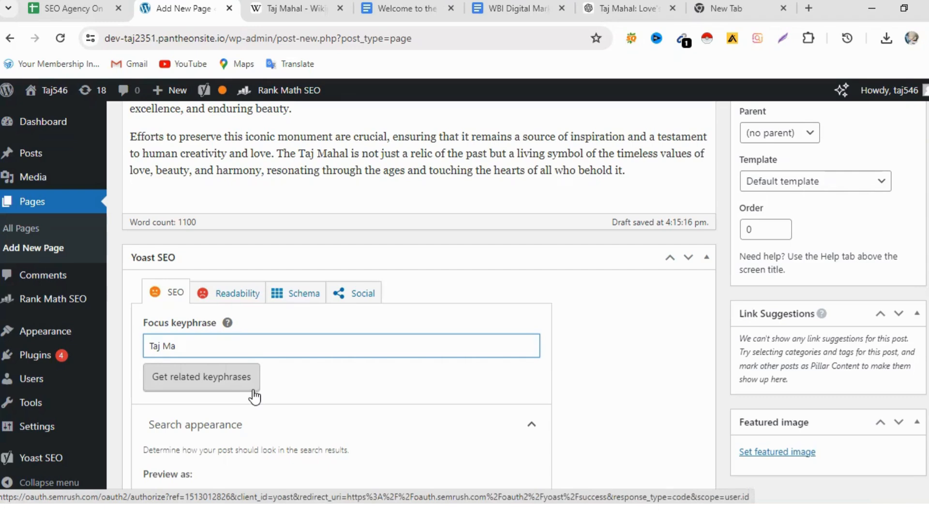
type("j")
key("BackSpace")
key("BackSpace")
type("ahal")
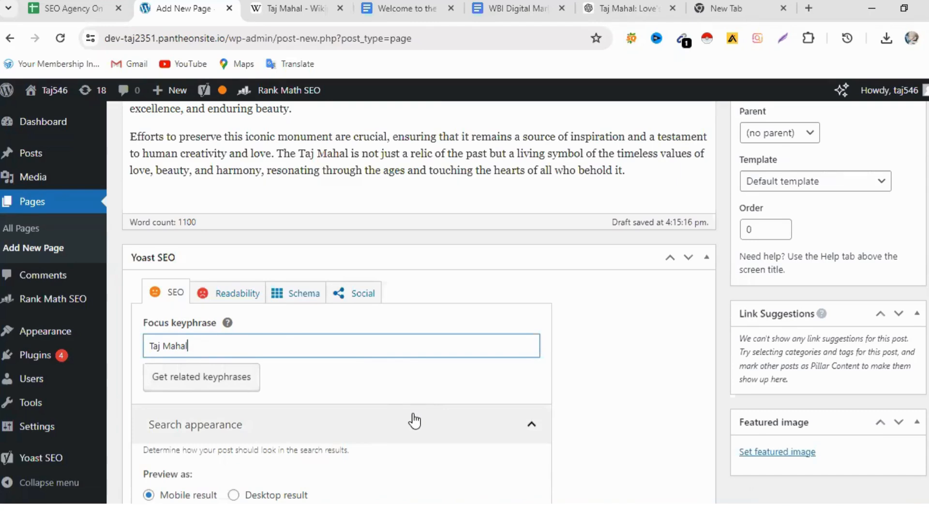
- Clear the Title, Page, Separator and Site title variables from the Yoast SEO title
scroll(411, 416, "down", 4)
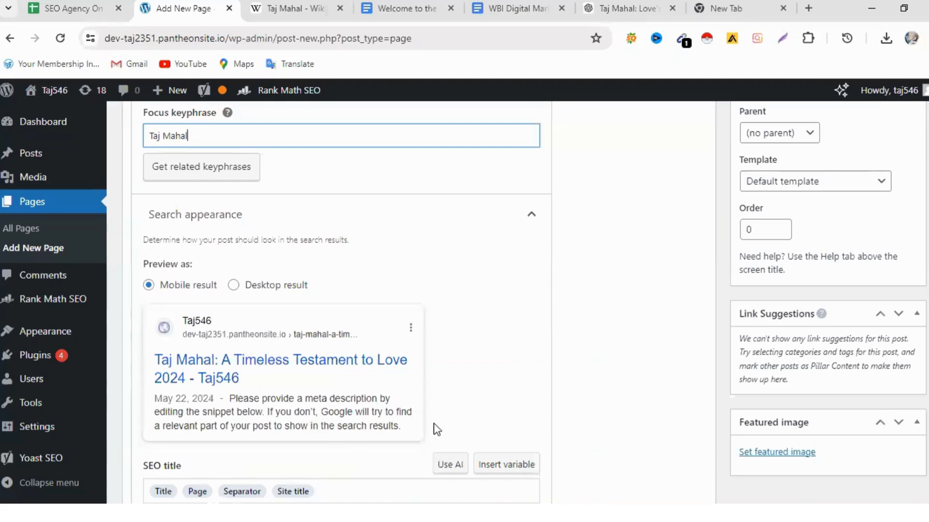
scroll(437, 423, "down", 1)
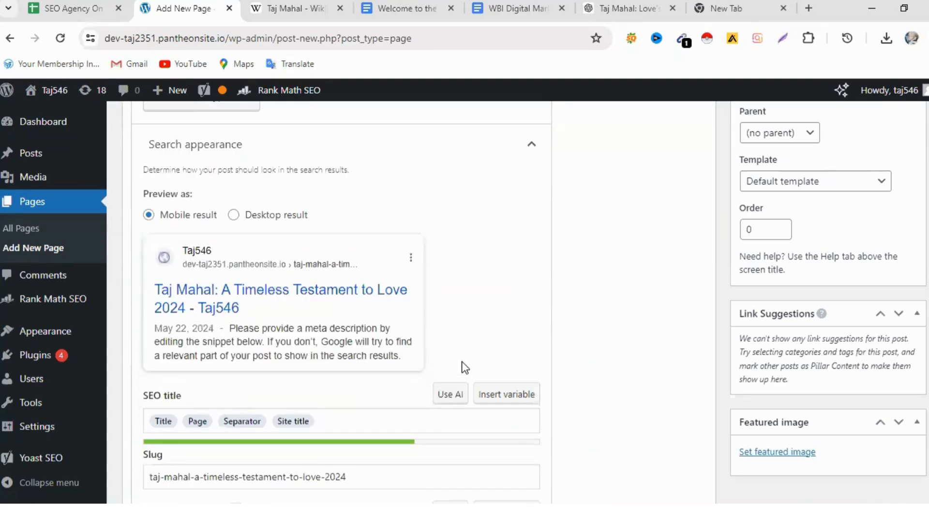
scroll(463, 369, "down", 2)
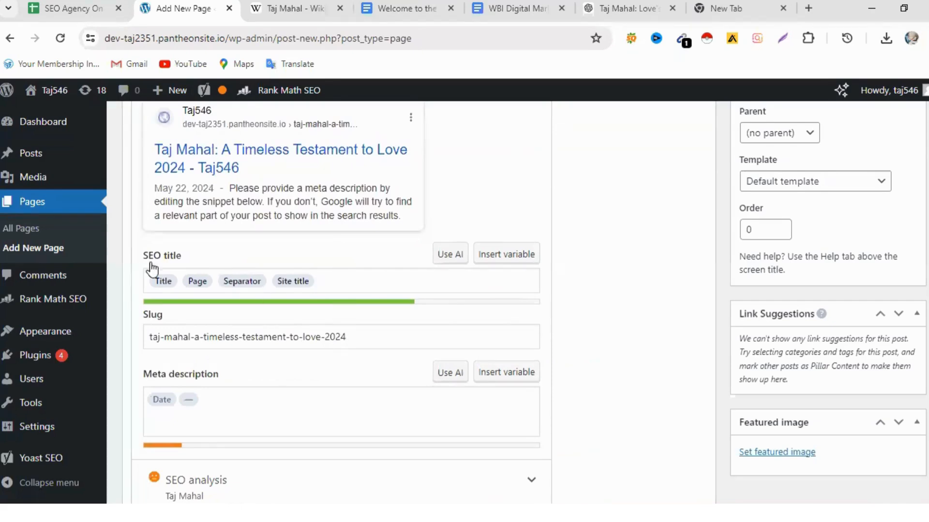
left_click(322, 283)
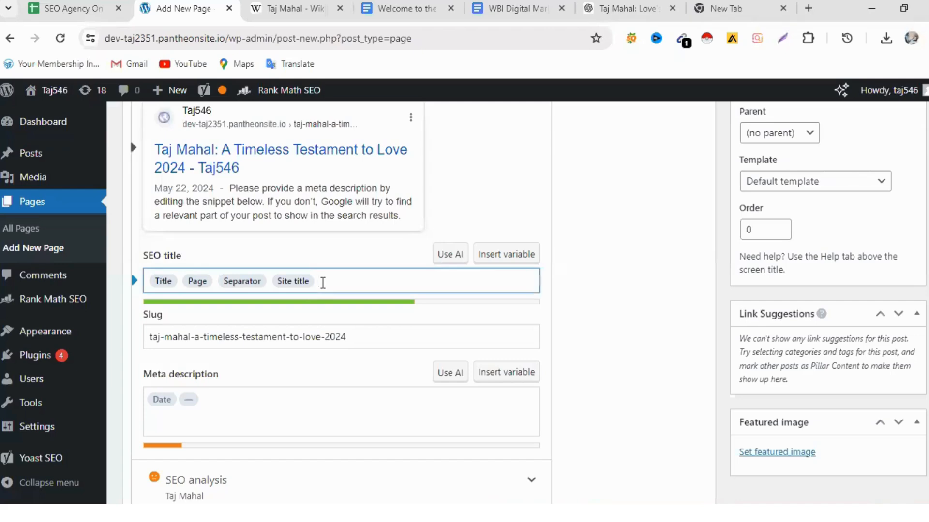
key("BackSpace")
key("BackSpace")
key("BackSpace")
key("BackSpace")
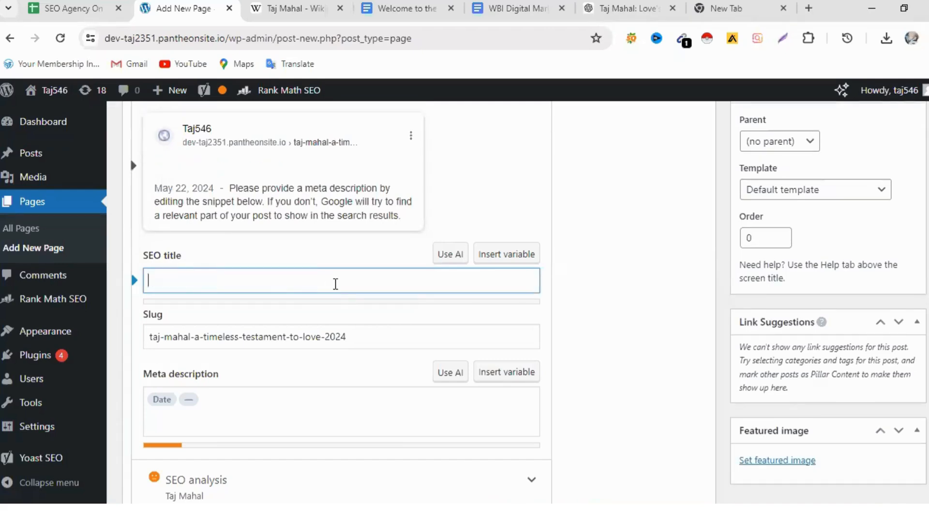
- Copy the full page title "Taj Mahal: A Timeless Testament to Love 2024"
scroll(337, 289, "up", 20)
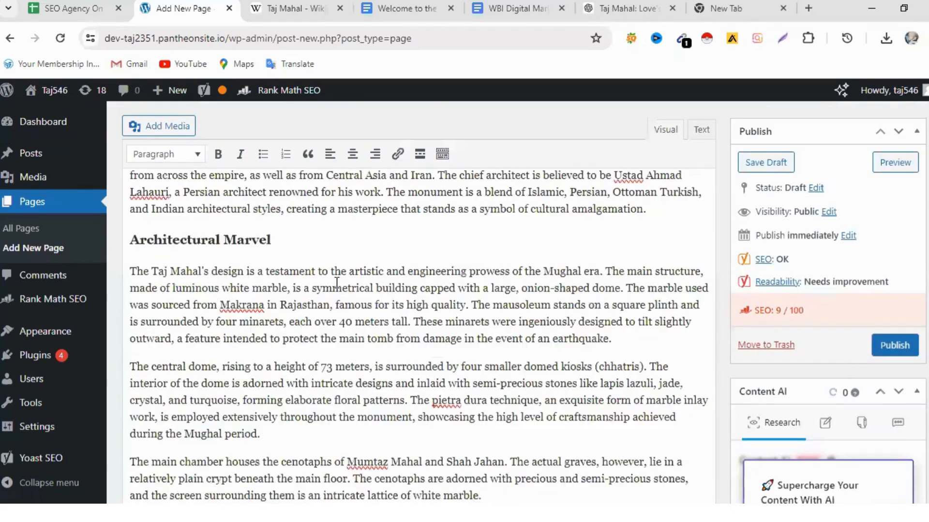
scroll(337, 284, "up", 6)
scroll(337, 283, "down", 3)
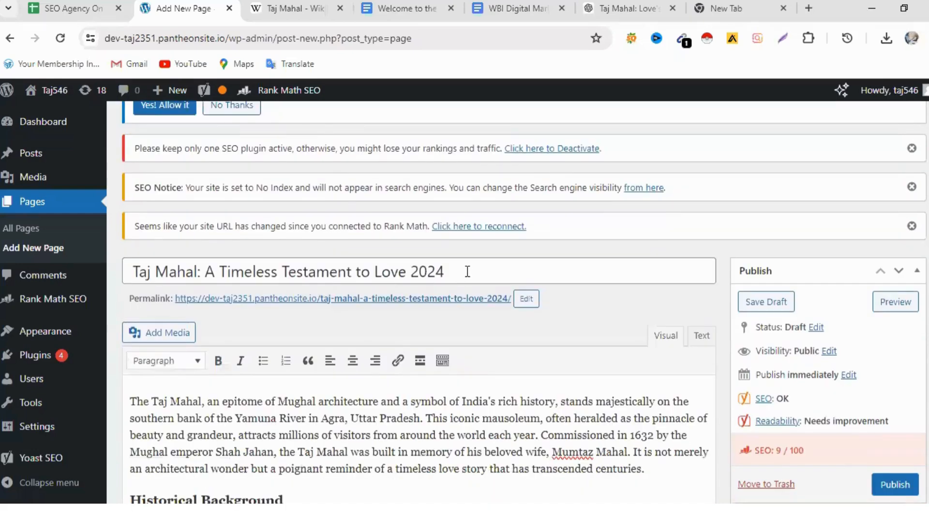
left_click_drag(449, 270, 133, 265)
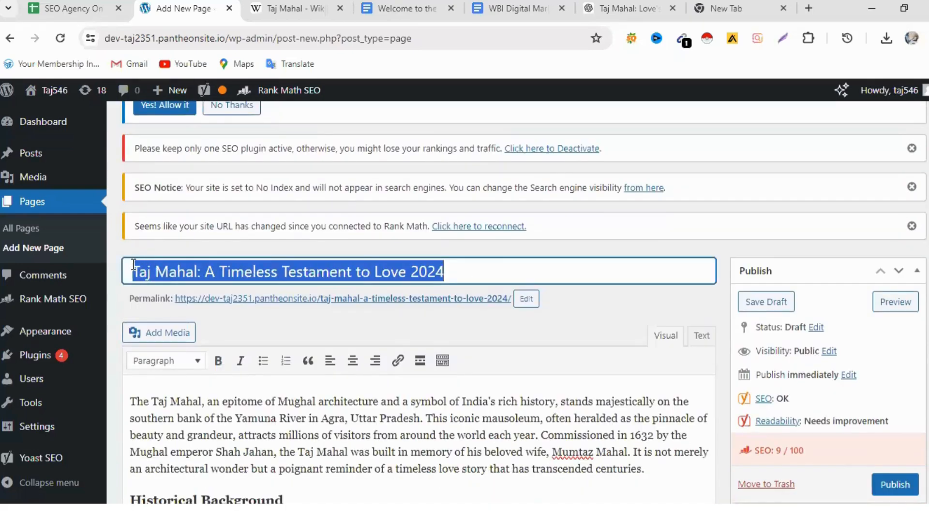
right_click(145, 271)
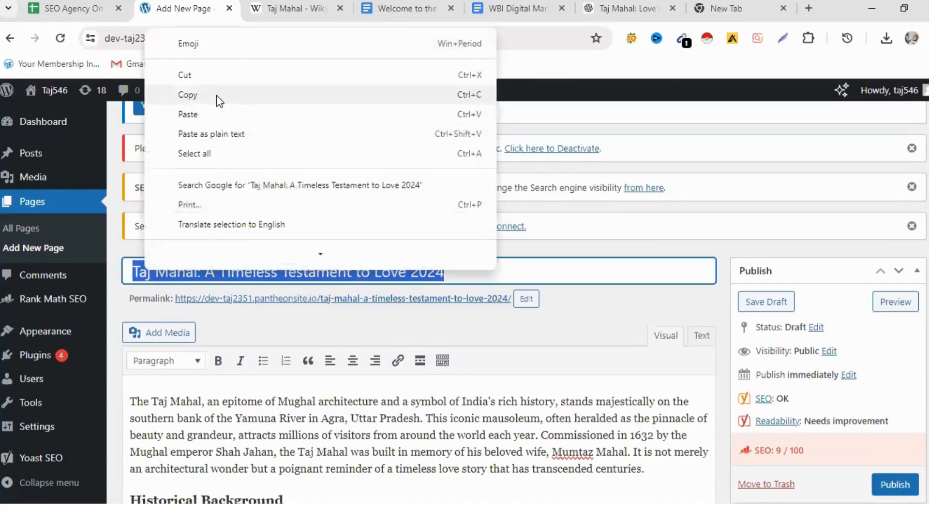
left_click(216, 95)
- Paste the copied page title into the empty Yoast SEO title field
scroll(315, 439, "down", 20)
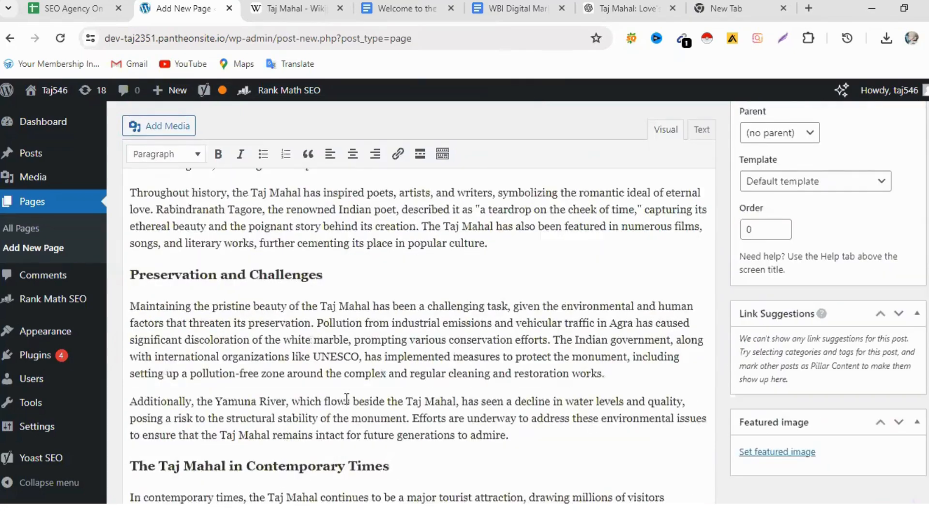
scroll(346, 406, "down", 10)
scroll(346, 405, "up", 3)
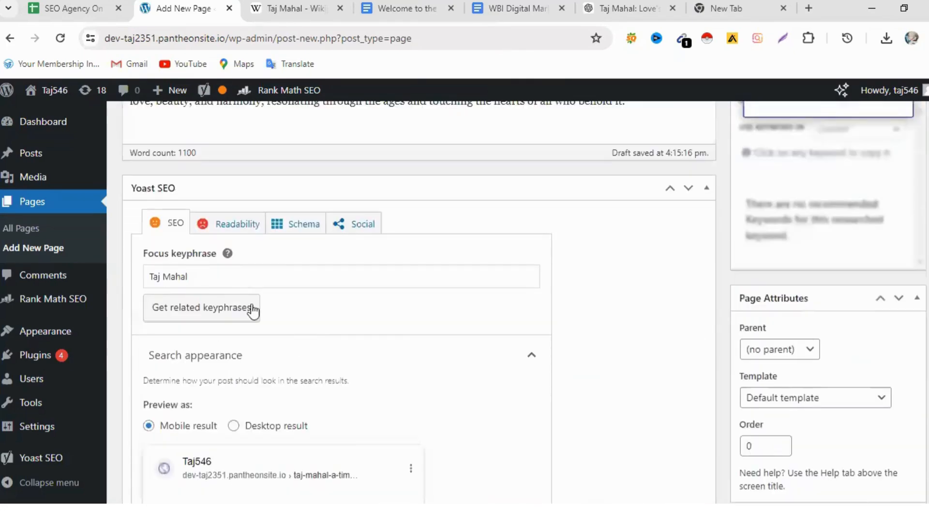
scroll(246, 376, "down", 7)
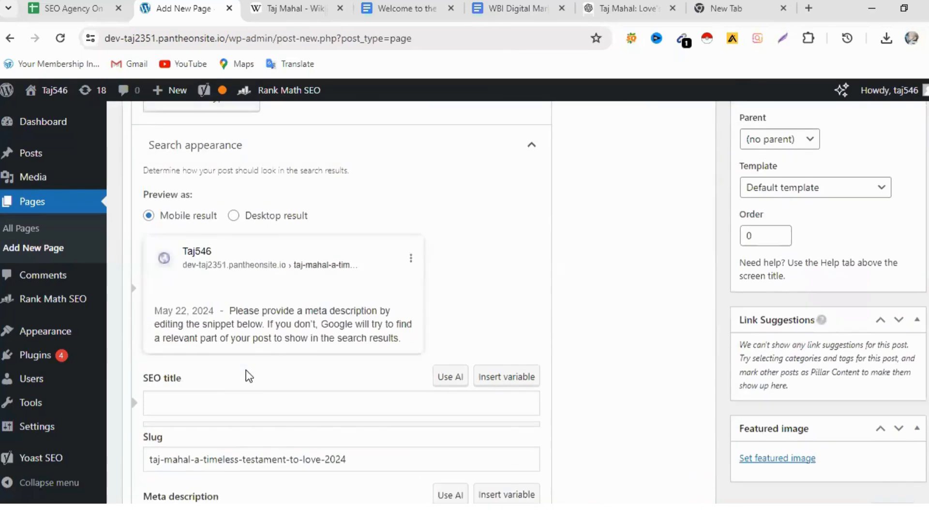
left_click(169, 265)
right_click(169, 265)
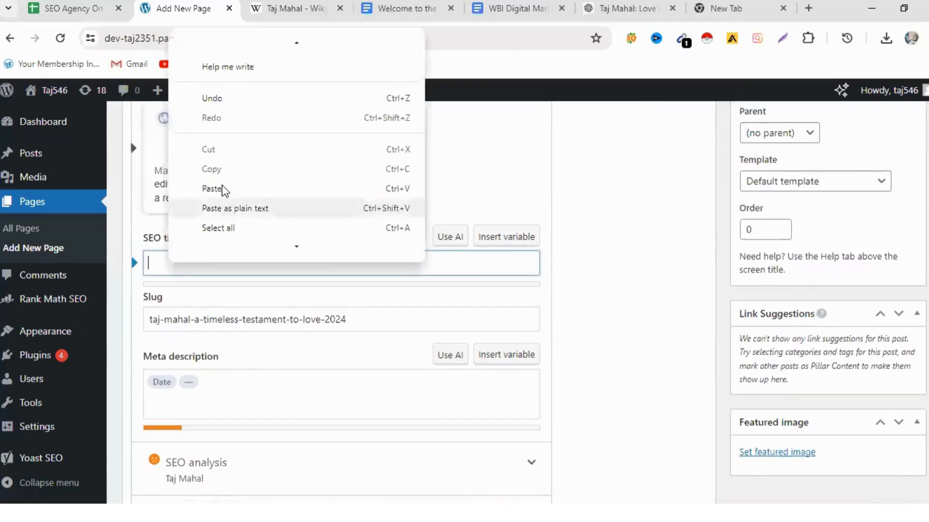
left_click(251, 191)
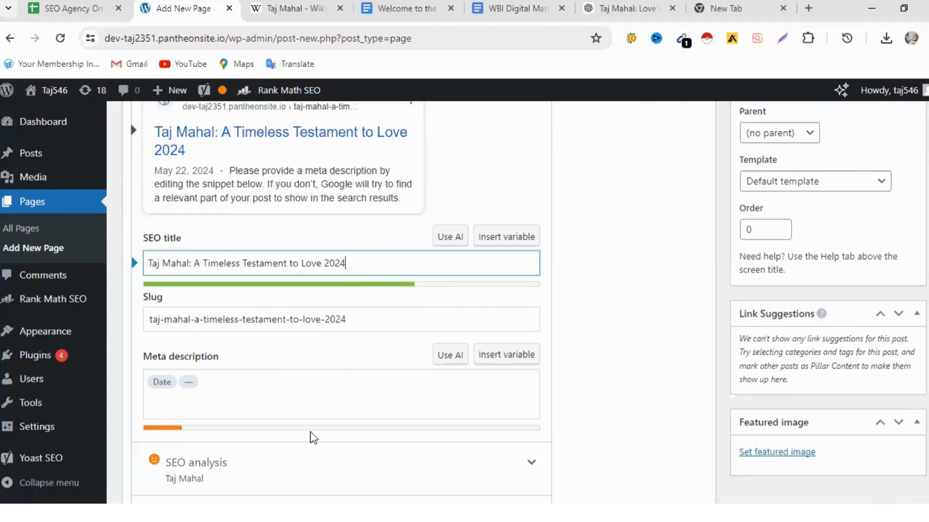
- Shorten the Yoast SEO slug to "taj mahal", without the hyphen
left_click_drag(347, 319, 191, 317)
key("BackSpace")
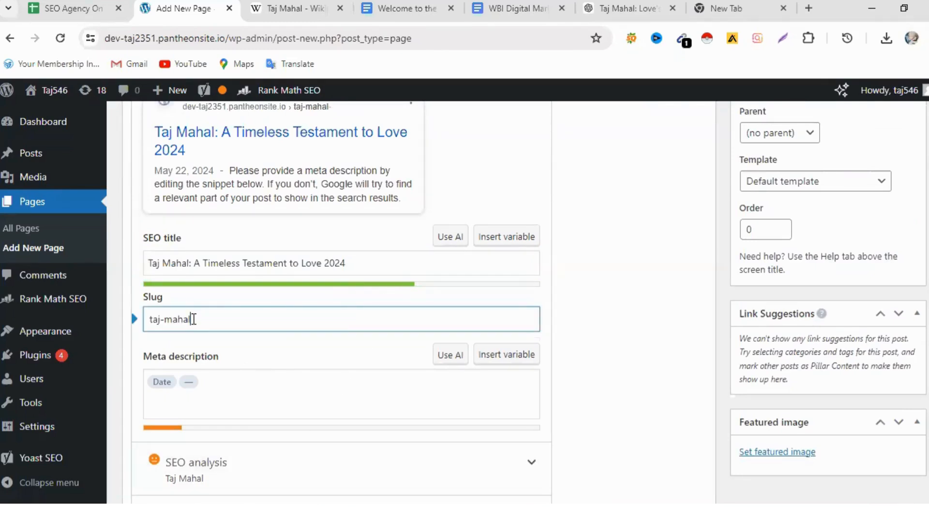
left_click(165, 321)
key("BackSpace")
- Add "Taj Mahal" to the Yoast meta description after the Date and separator variables
left_click(222, 392)
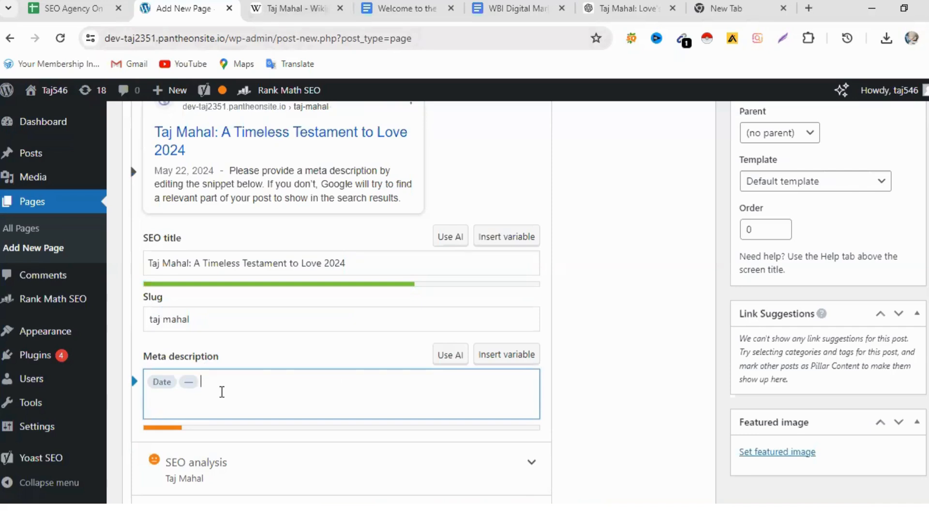
type("Ta")
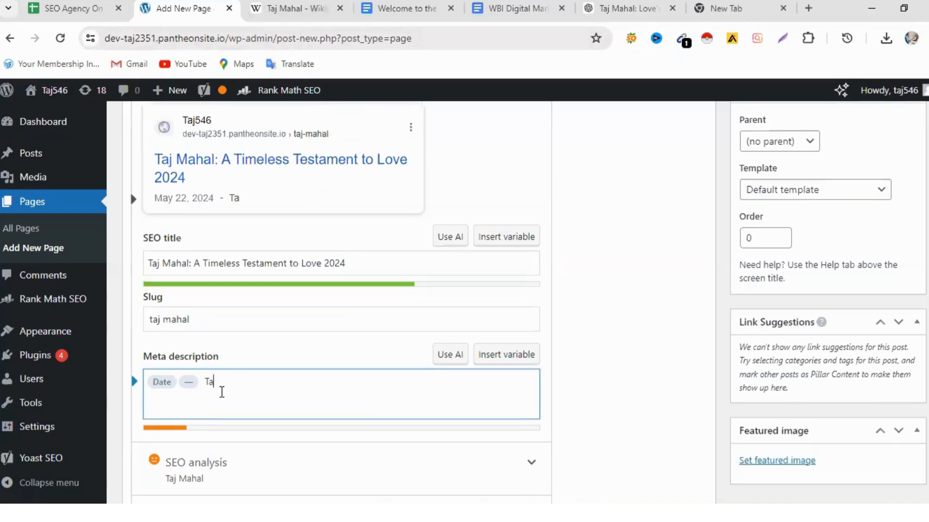
type("j Mahal")
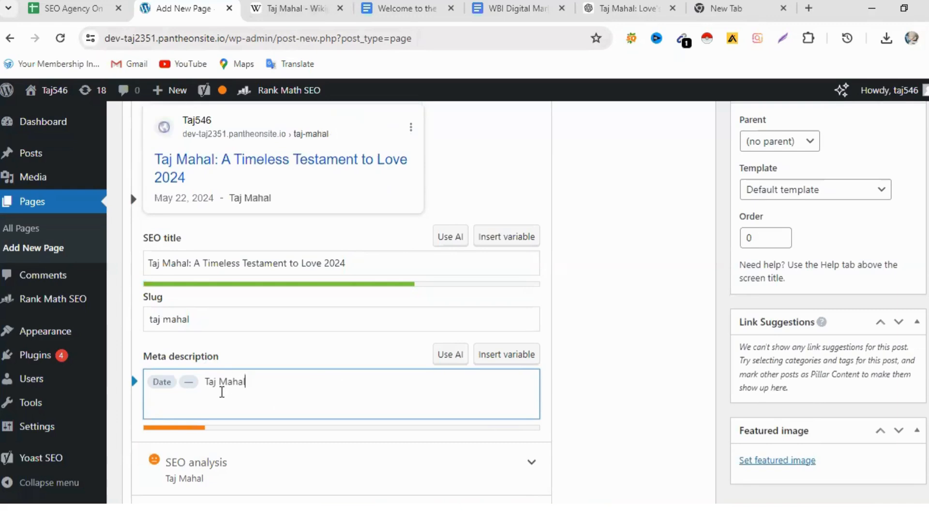
- Copy the article's opening text from "The Taj Mahal, an epitome of Mughal architecture" through "Yamuna River in Agra"
scroll(450, 346, "up", 15)
scroll(450, 347, "up", 10)
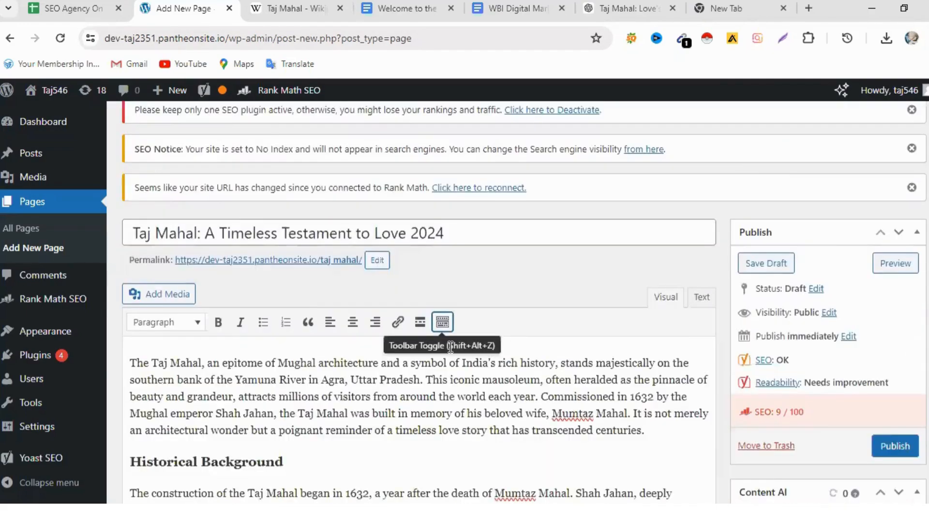
scroll(450, 346, "down", 3)
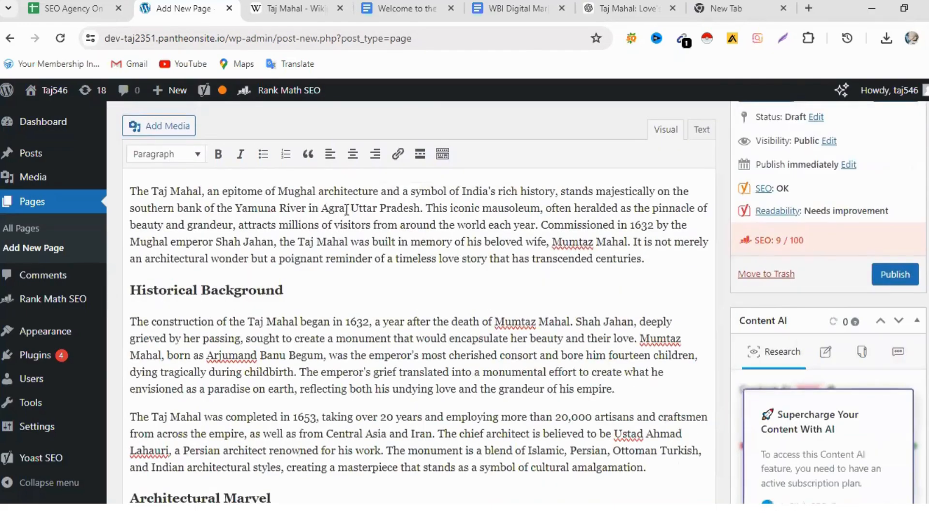
left_click_drag(345, 210, 130, 191)
right_click(199, 199)
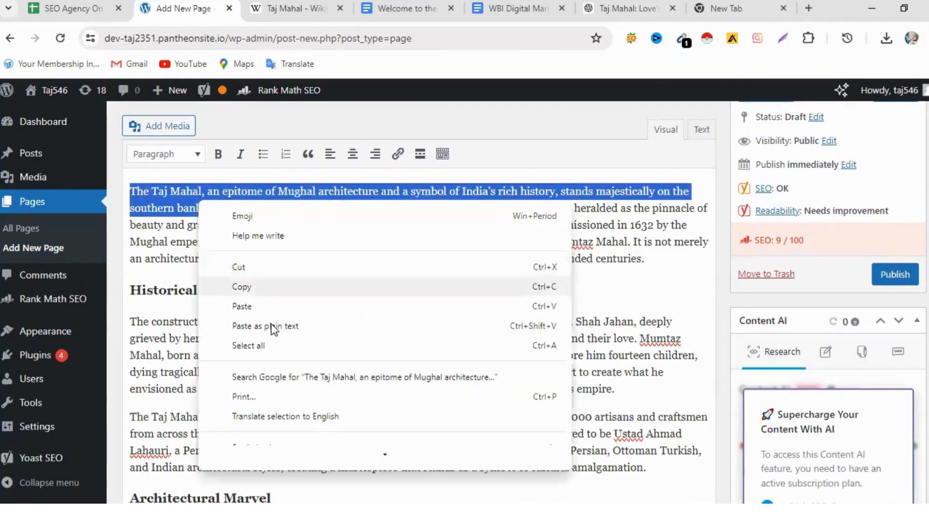
left_click(254, 284)
- Try to paste the copied opening text after "Taj Mahal" in the Yoast meta description
scroll(413, 337, "down", 20)
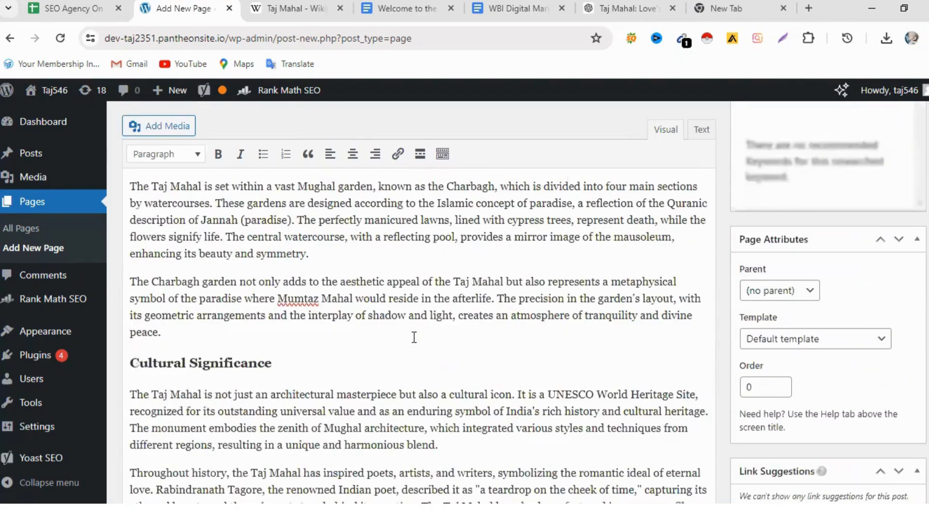
scroll(414, 337, "down", 8)
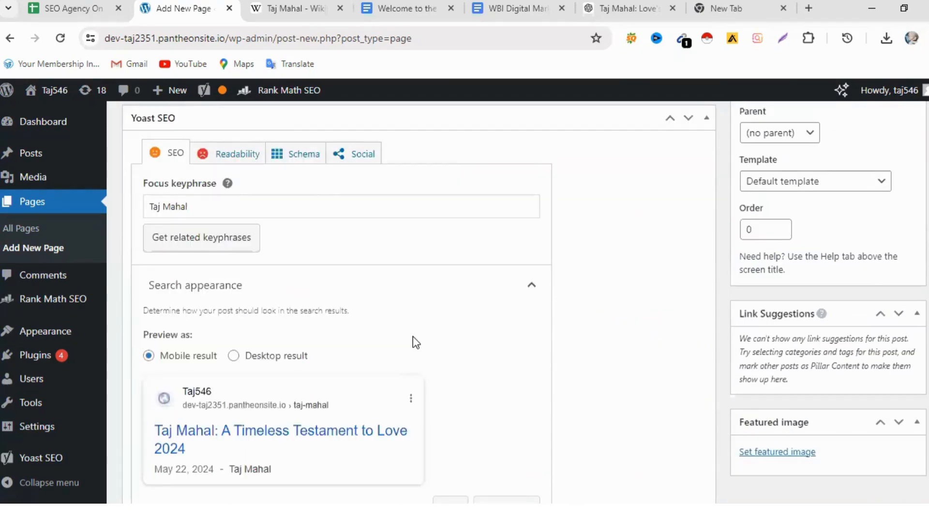
scroll(413, 337, "down", 6)
scroll(387, 338, "down", 2)
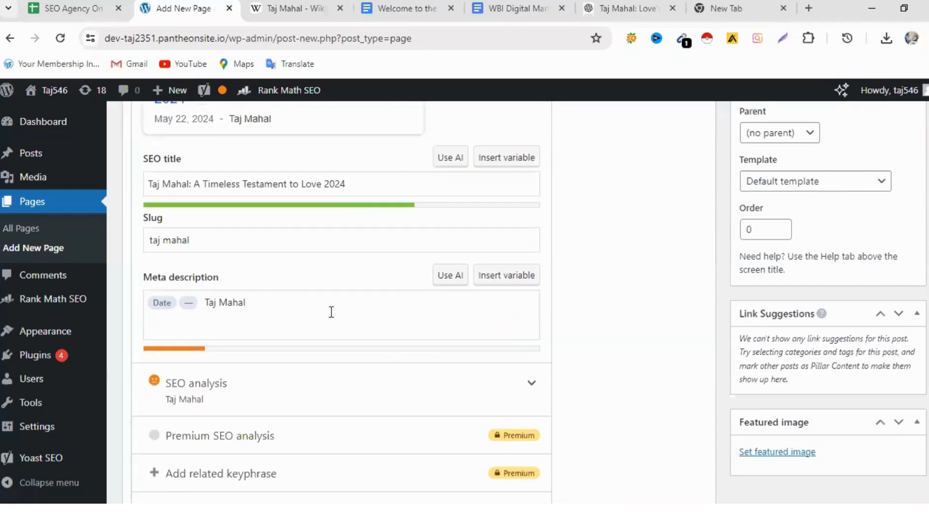
right_click(257, 307)
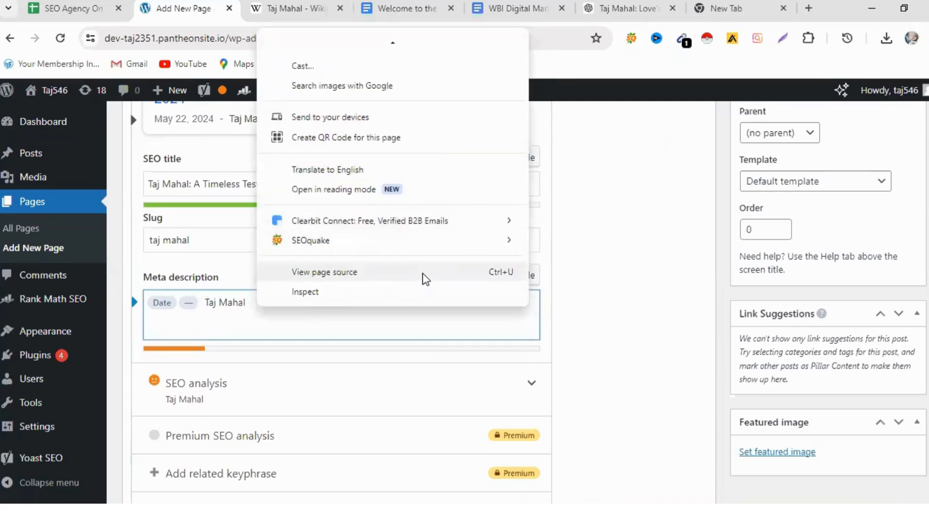
scroll(425, 279, "up", 3)
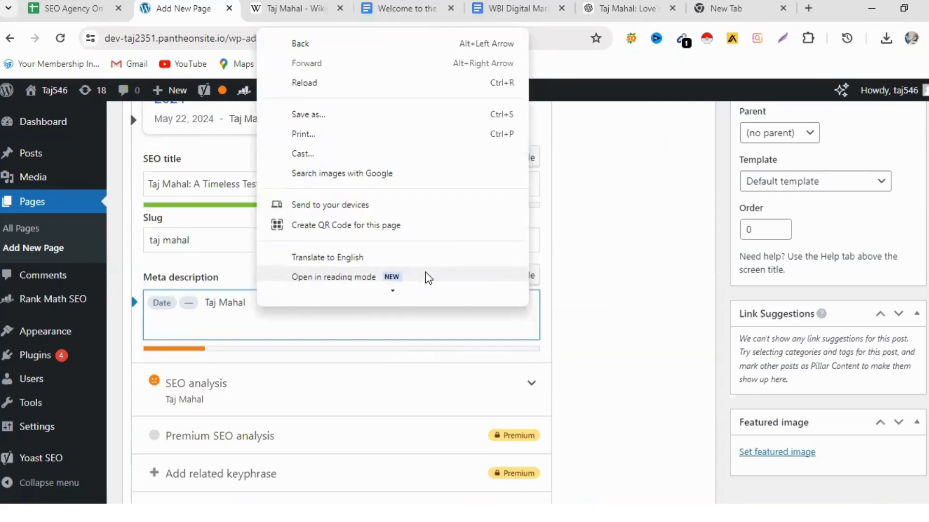
scroll(440, 242, "down", 3)
mouse_move(440, 241)
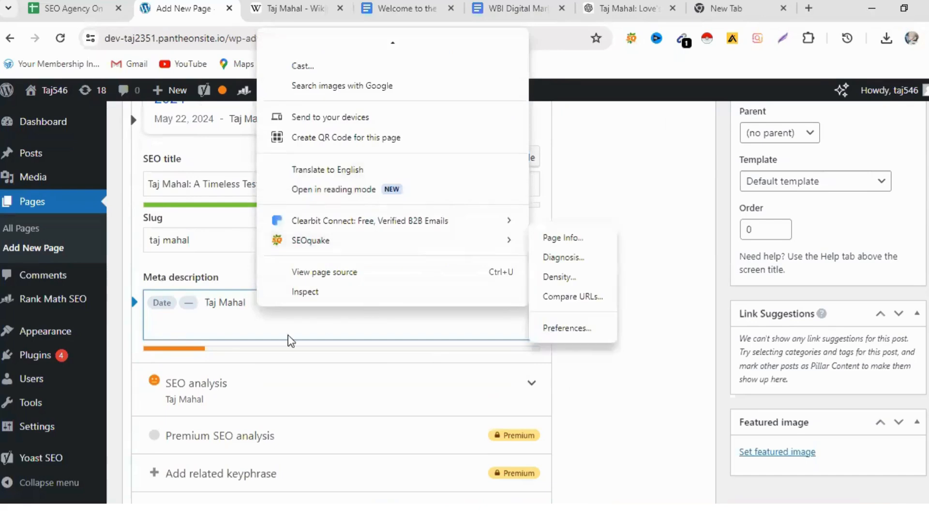
right_click(270, 320)
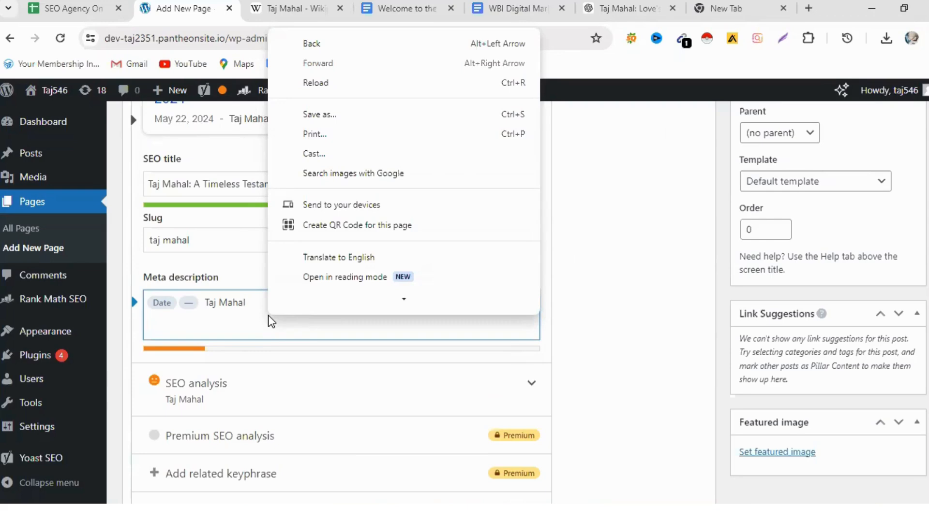
- Delete the word "Mahal" from the Yoast meta description, keeping "Taj" after the variables
left_click(260, 315)
key("BackSpace")
key("BackSpace")
key("BackSpace")
key("BackSpace")
key("BackSpace")
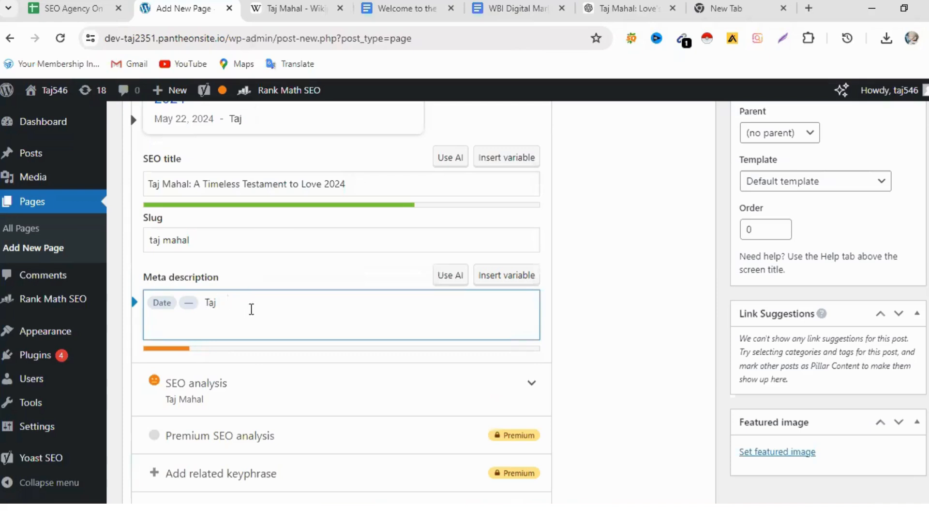
- Paste the copied opening text of the article after "Taj" in the Yoast meta description
right_click(228, 305)
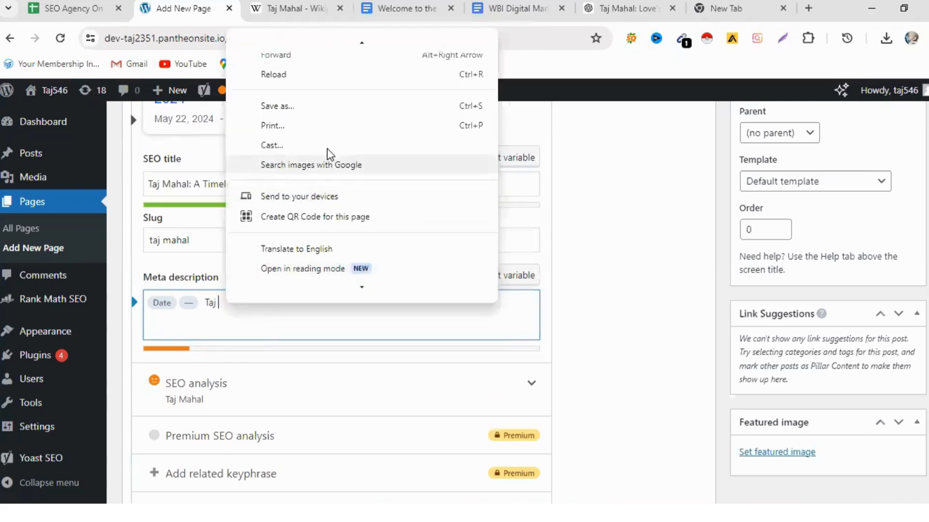
scroll(327, 167, "down", 4)
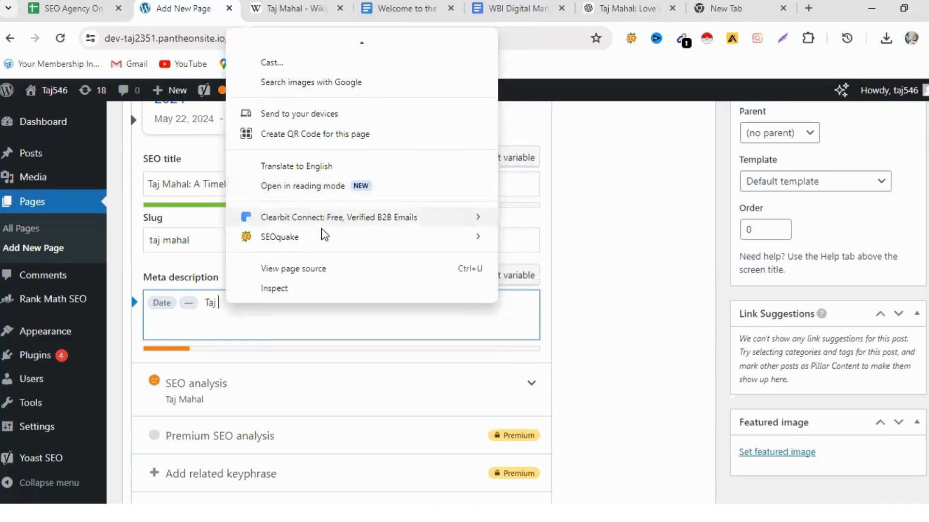
scroll(321, 256, "up", 4)
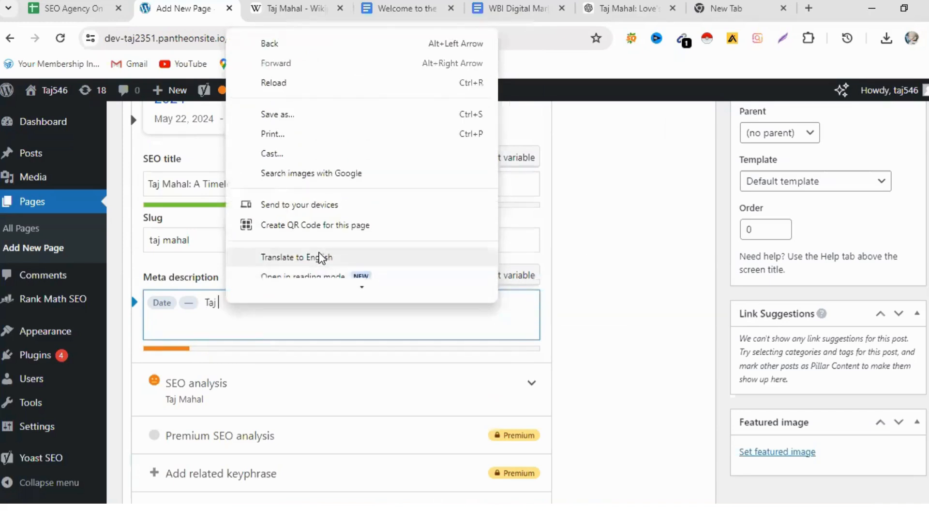
left_click(245, 307)
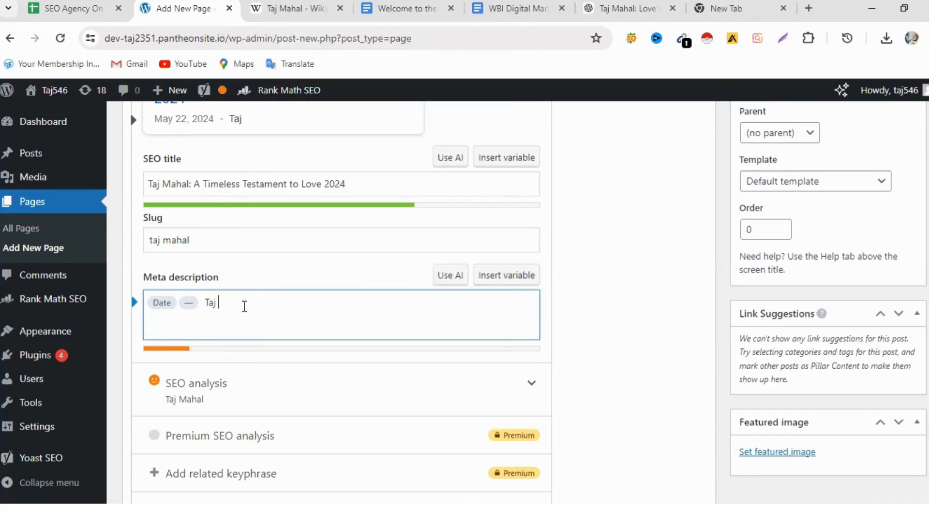
key("ctrl+v")
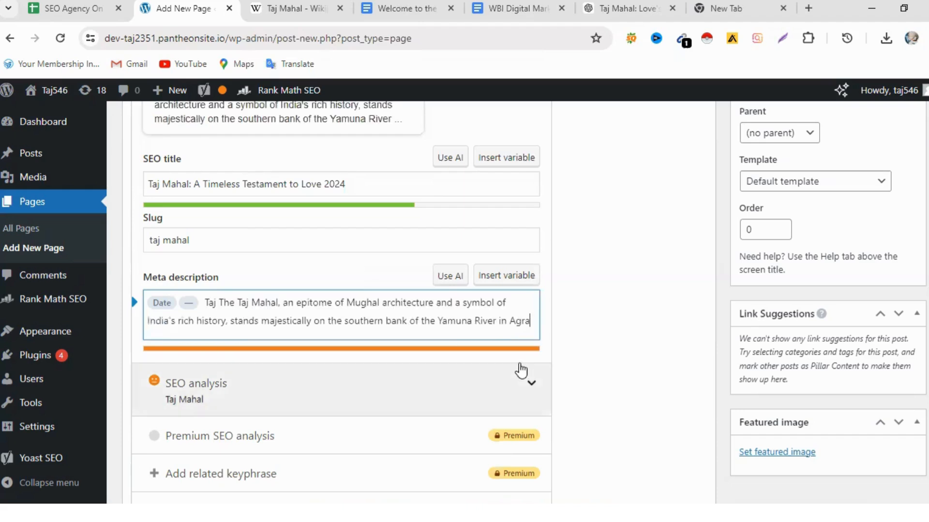
- Trim "Yamuna River in Agra" from the end of the meta description so it ends with "bank of the"
key("BackSpace")
key("BackSpace")
key("BackSpace")
key("BackSpace")
key("BackSpace")
key("BackSpace")
key("BackSpace")
key("BackSpace")
key("BackSpace")
key("BackSpace")
key("BackSpace")
key("BackSpace")
key("BackSpace")
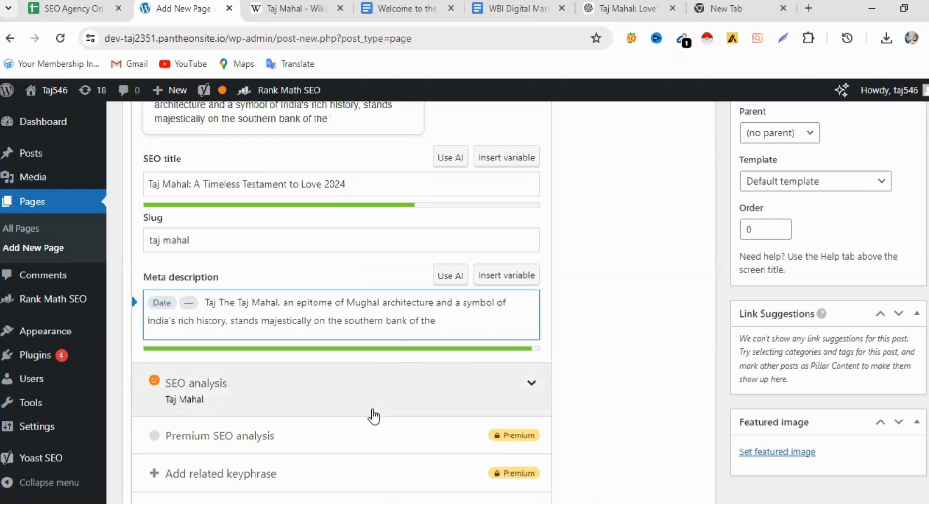
- Review the Yoast focus keyphrase, mobile search preview, SEO title, slug and meta description
scroll(375, 418, "up", 7)
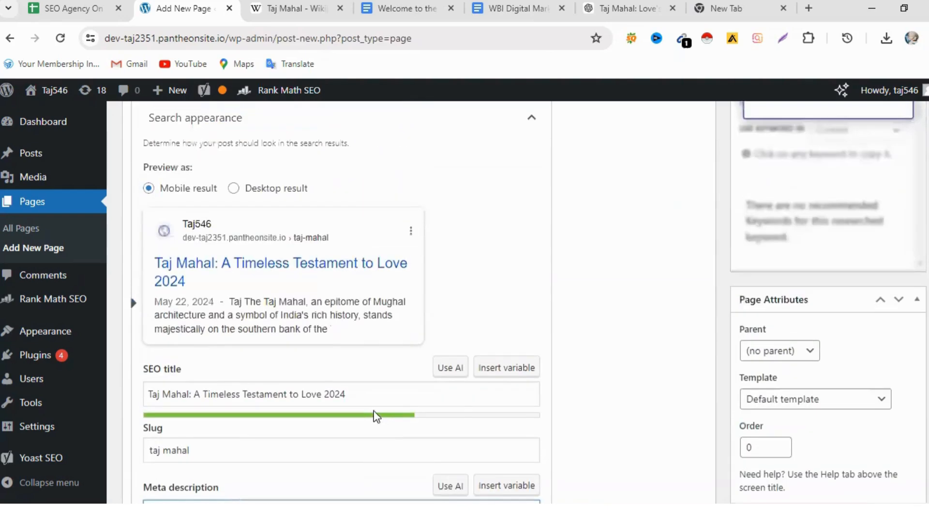
scroll(373, 414, "up", 3)
scroll(373, 413, "down", 2)
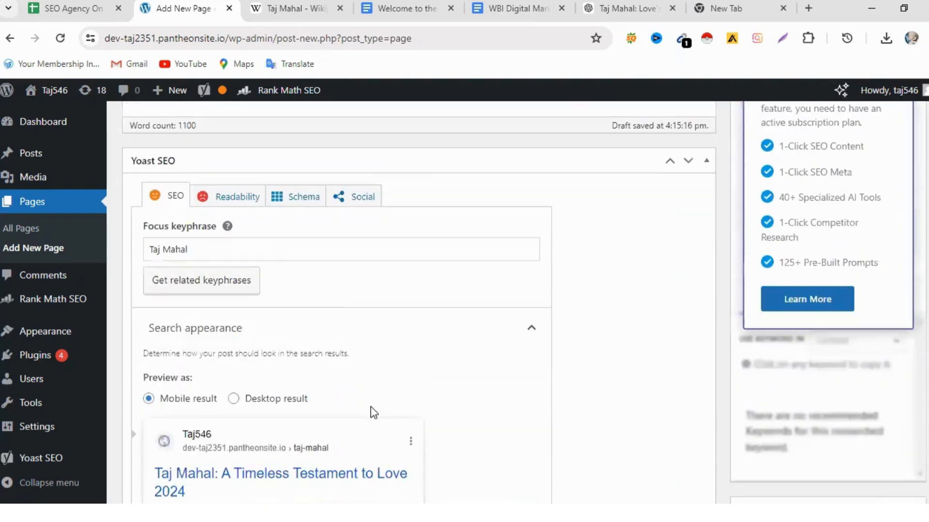
scroll(464, 339, "down", 4)
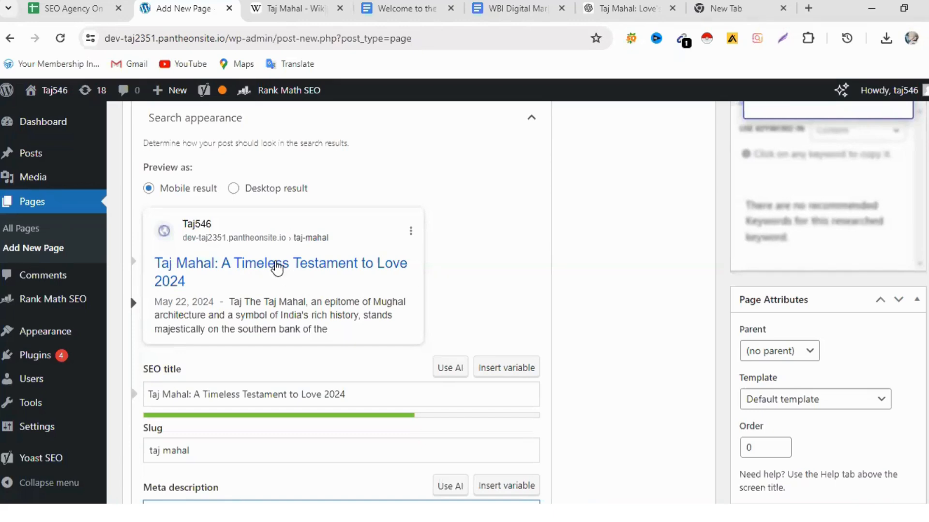
scroll(290, 269, "up", 1)
scroll(292, 276, "down", 3)
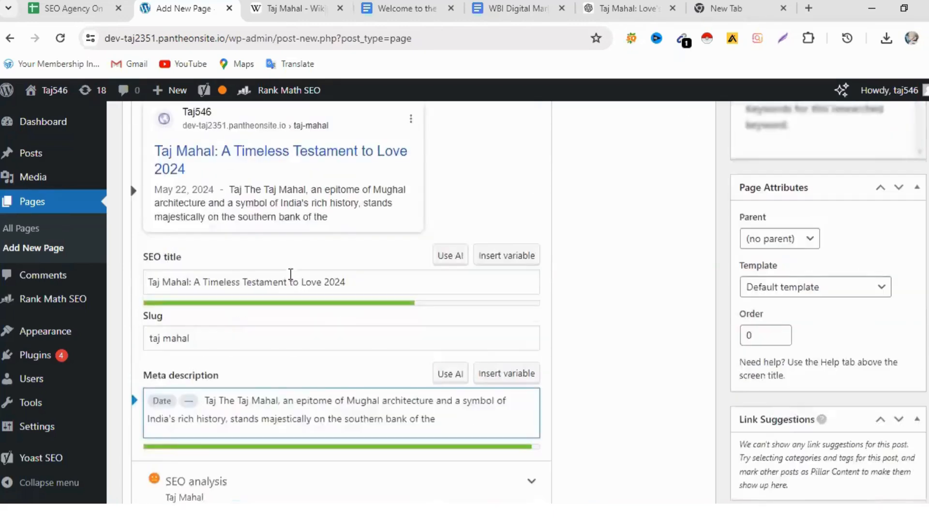
scroll(292, 290, "down", 3)
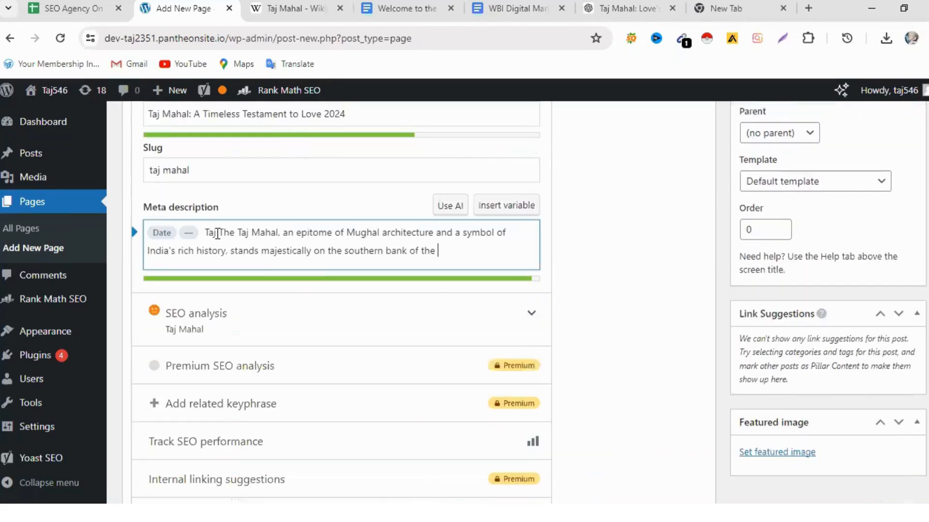
- Delete the extra word "Taj" after the variables in the Yoast meta description and check the search preview
key("BackSpace")
key("BackSpace")
key("BackSpace")
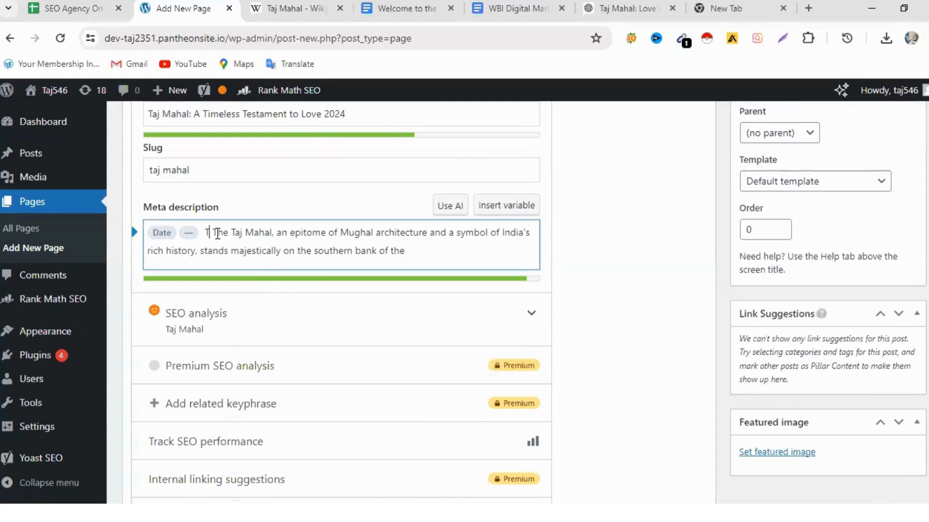
scroll(300, 261, "up", 5)
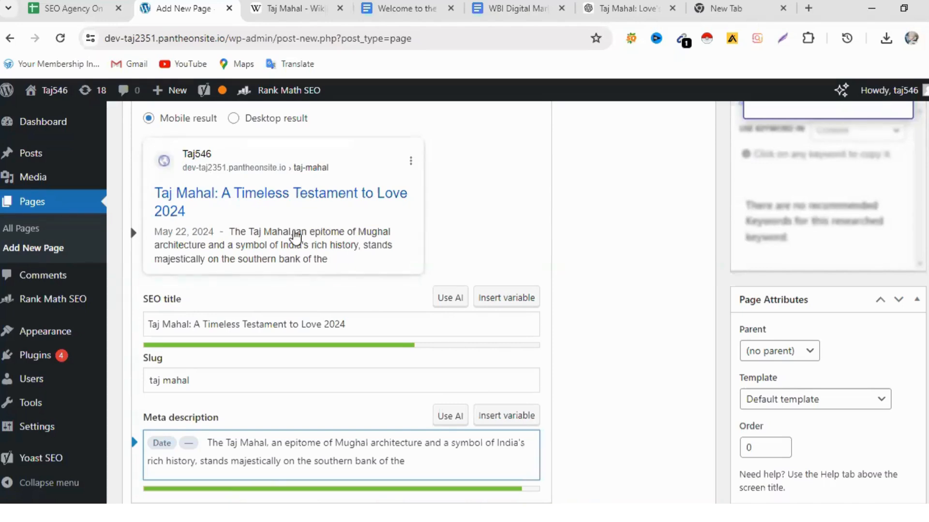
scroll(315, 263, "down", 3)
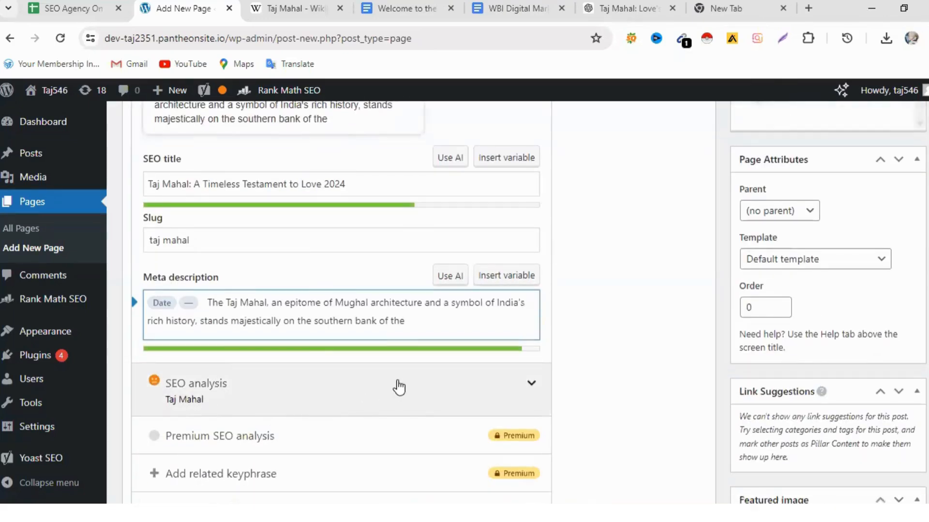
- Format the article's whole opening paragraph as Heading 1
scroll(404, 387, "up", 15)
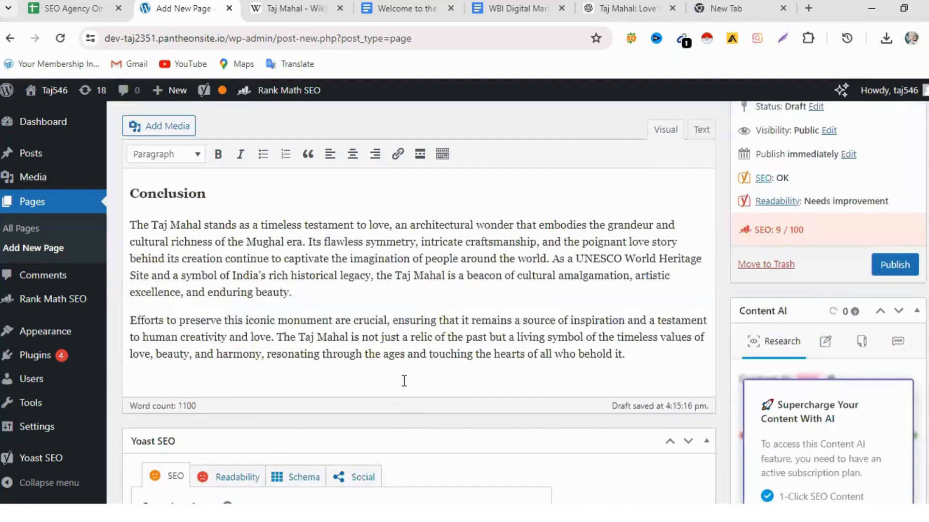
scroll(404, 381, "up", 15)
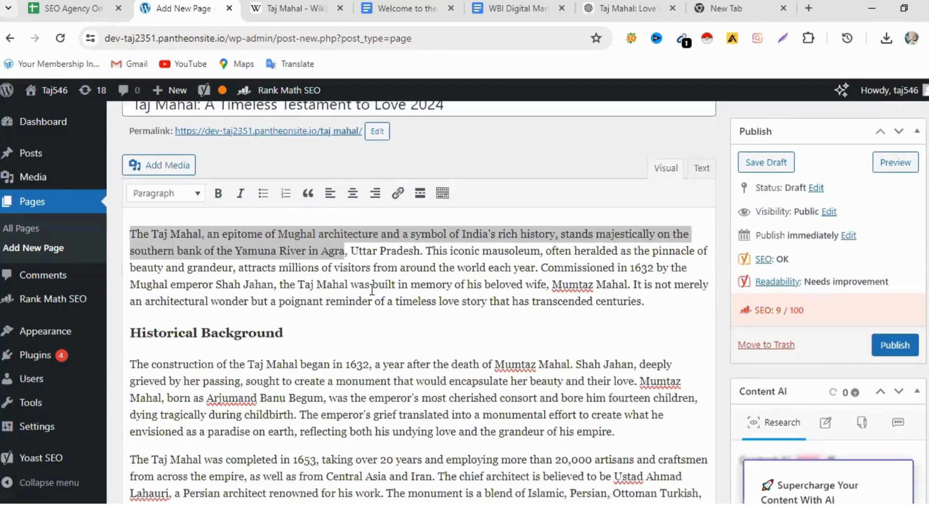
left_click(141, 242)
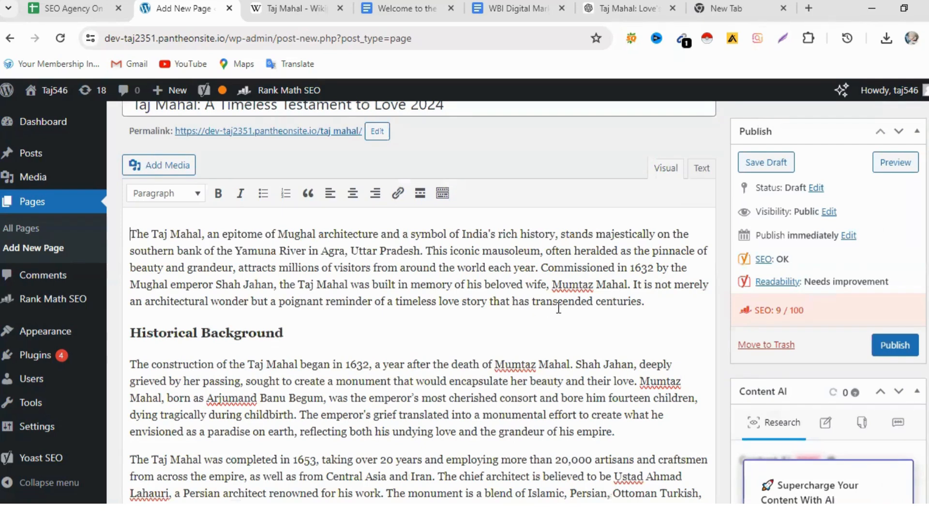
left_click_drag(650, 304, 114, 238)
left_click(197, 194)
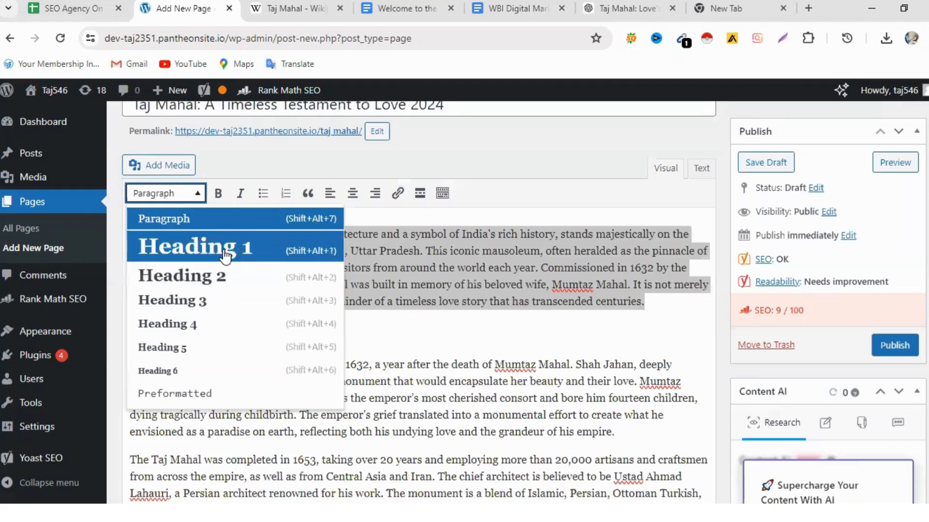
left_click(208, 248)
scroll(403, 298, "down", 10)
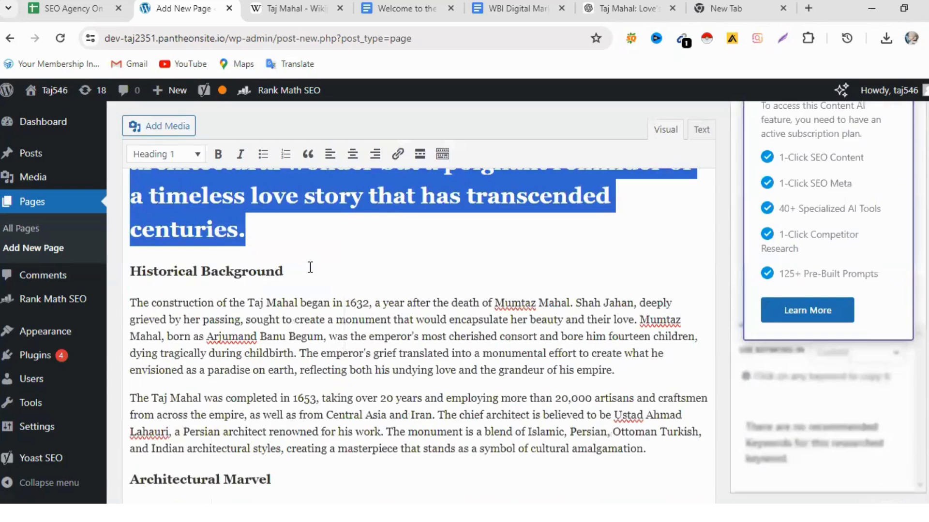
- Try to insert the aerial image images-1-1.jpeg beside the "Historical Background" heading and remove it again
left_click(310, 269)
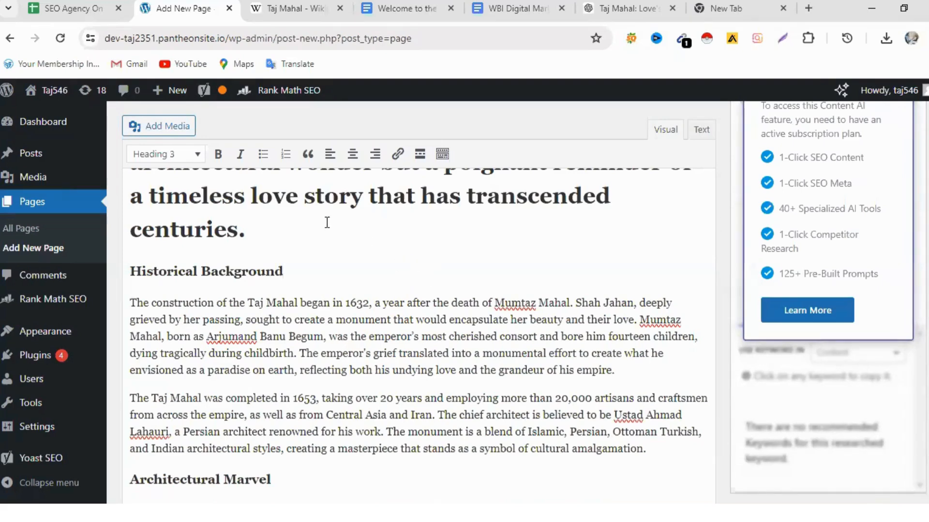
left_click(160, 128)
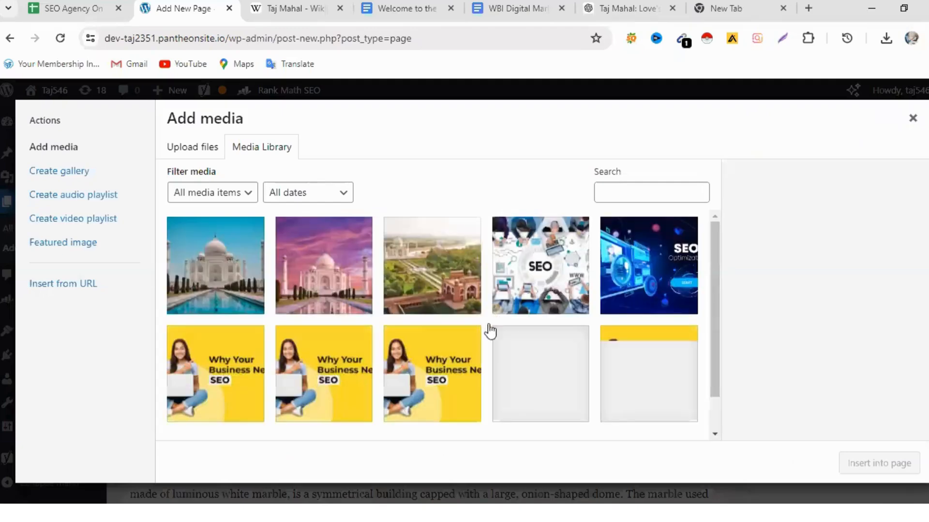
left_click(442, 283)
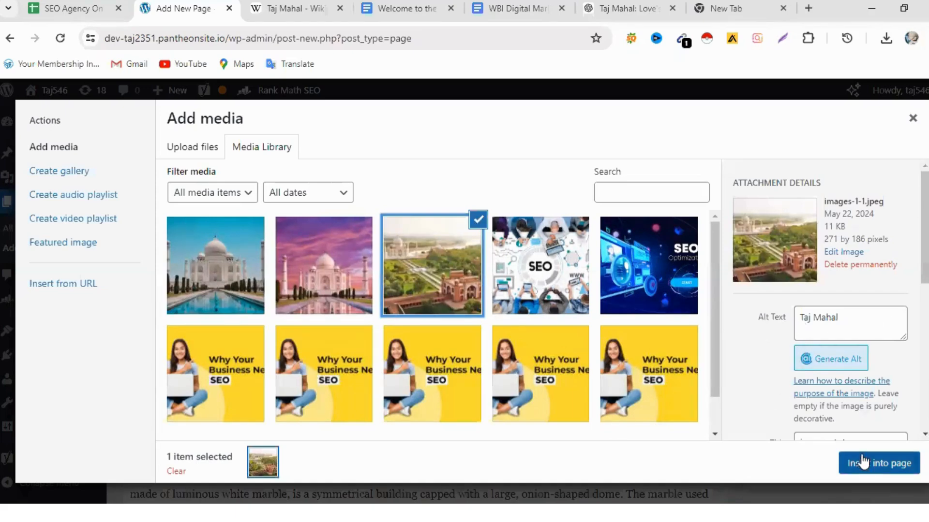
left_click(876, 465)
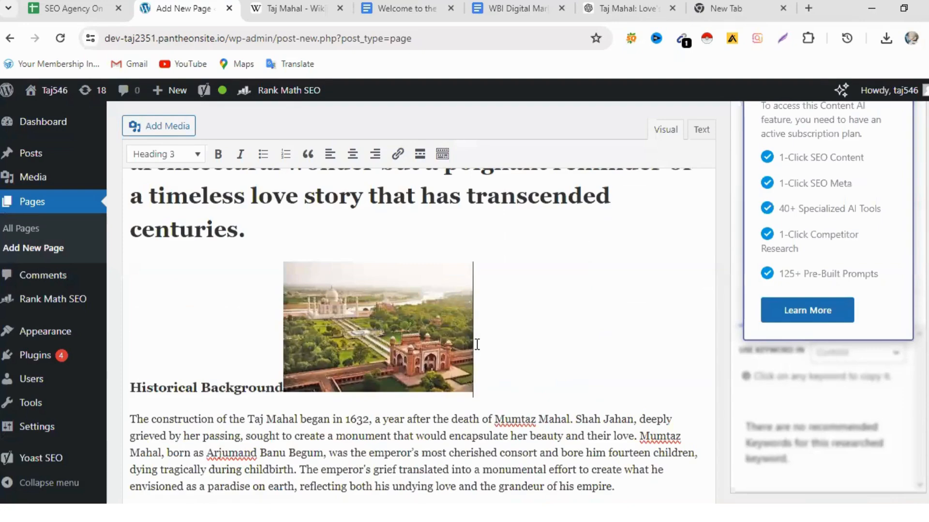
key("BackSpace")
- Add blank lines after the opening Heading 1 text and insert the aerial image images-1-1.jpeg right after "centuries."
left_click(255, 237)
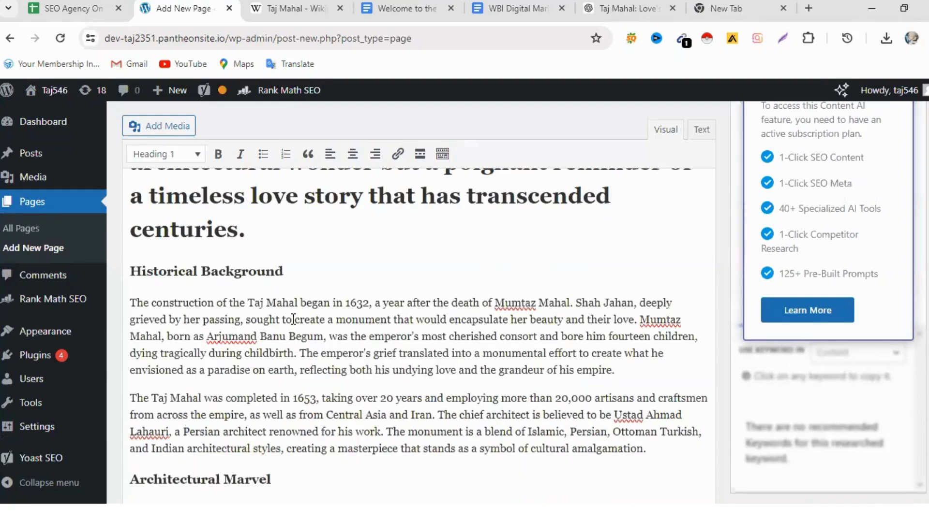
key("Return")
key("Return")
key("Return")
key("Return")
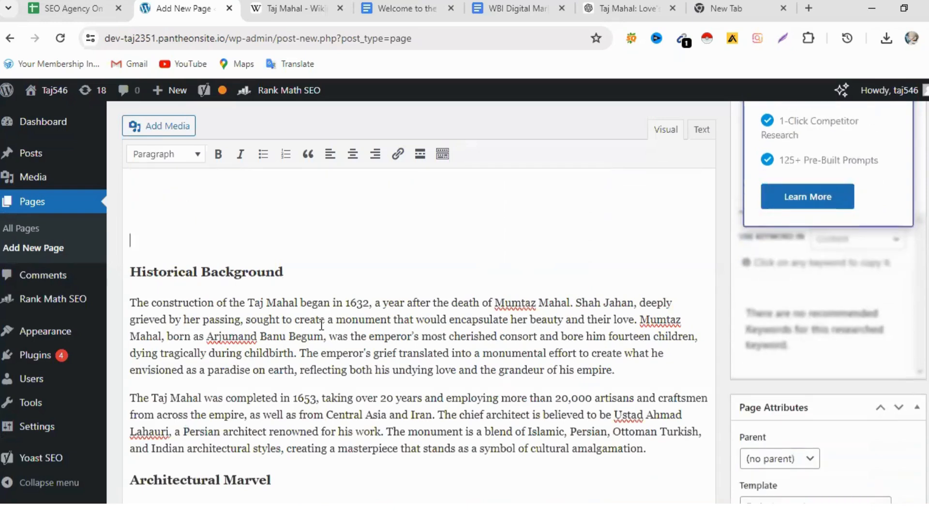
scroll(333, 260, "up", 4)
left_click(274, 327)
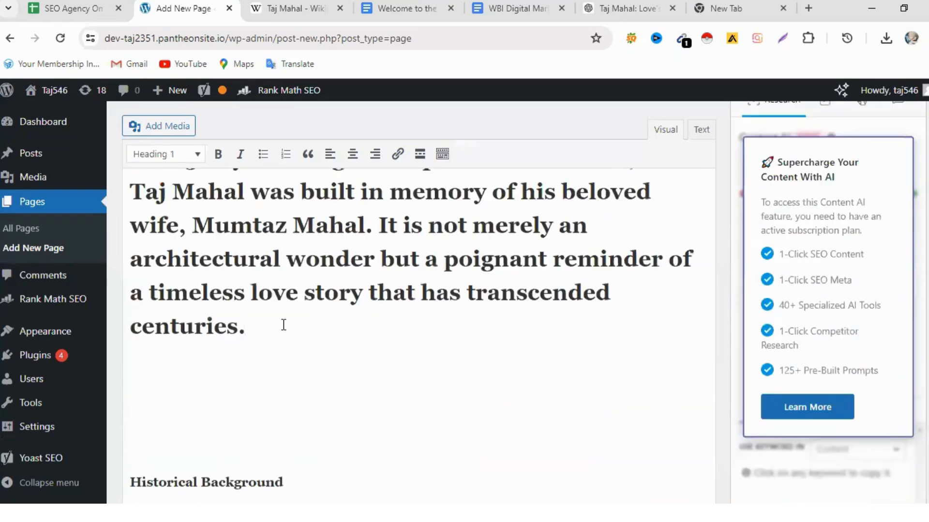
left_click(159, 127)
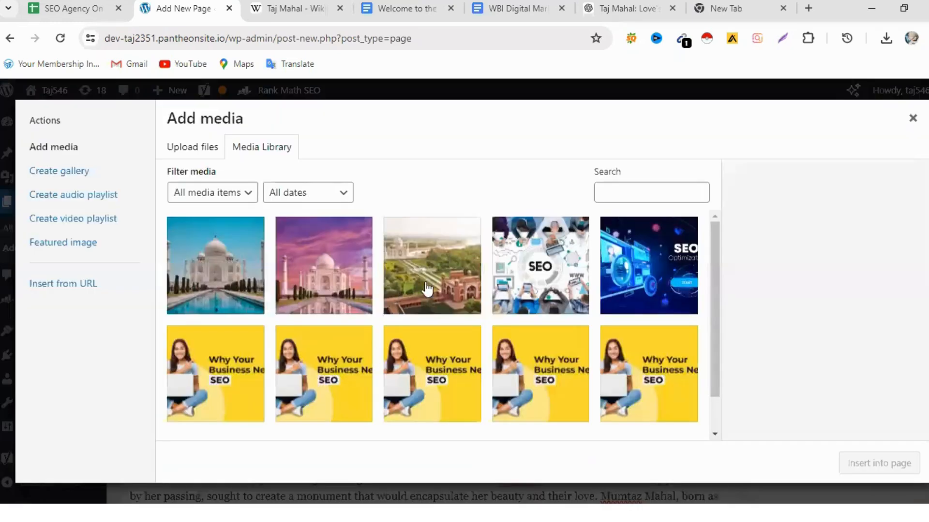
left_click(454, 314)
left_click(891, 467)
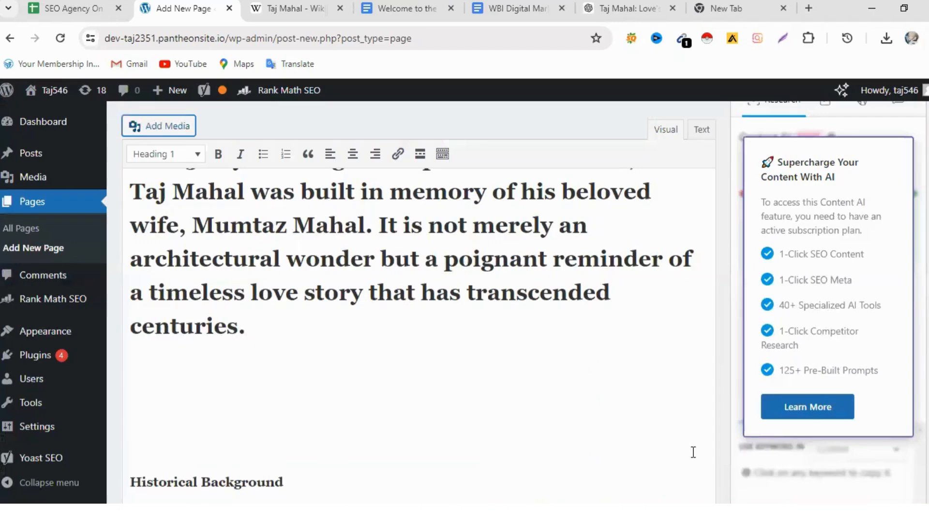
scroll(441, 399, "down", 5)
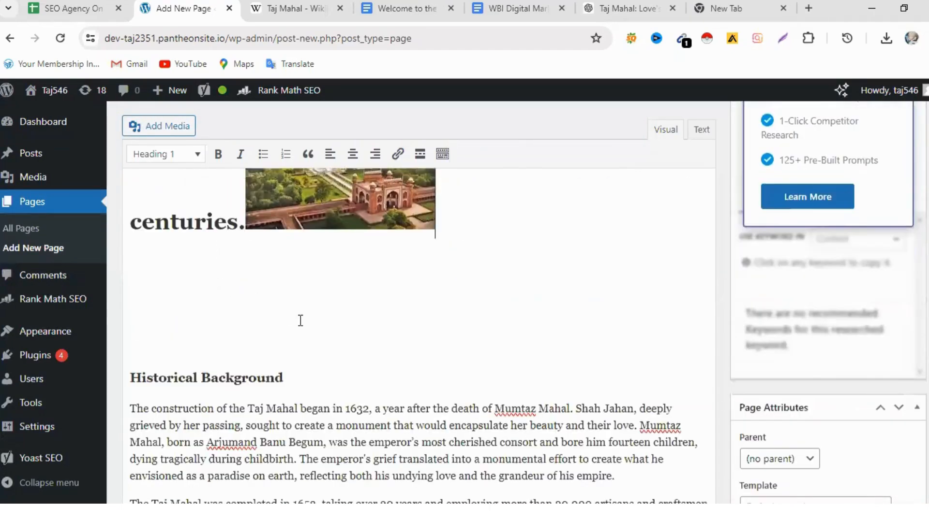
- Move the aerial image onto its own line below the opening Heading 1 text
scroll(300, 321, "up", 3)
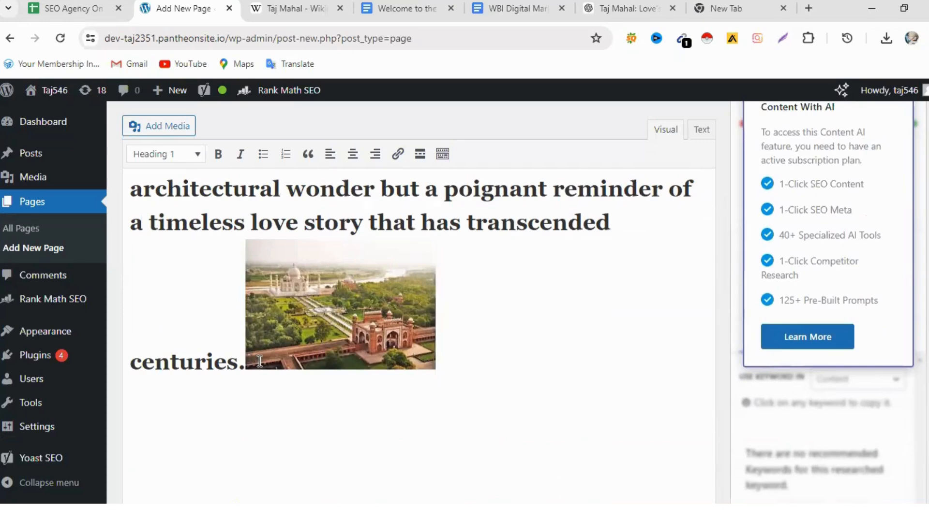
scroll(260, 362, "down", 1)
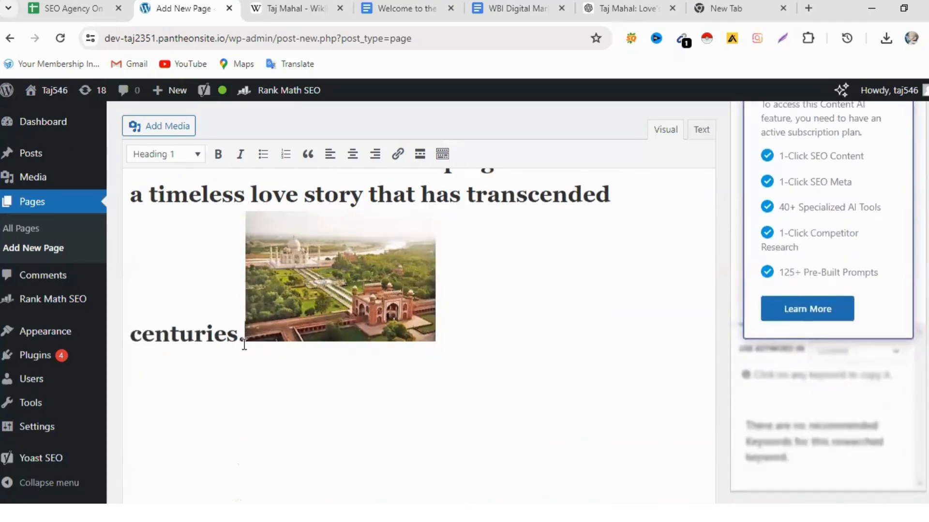
key("Return")
scroll(392, 361, "up", 3)
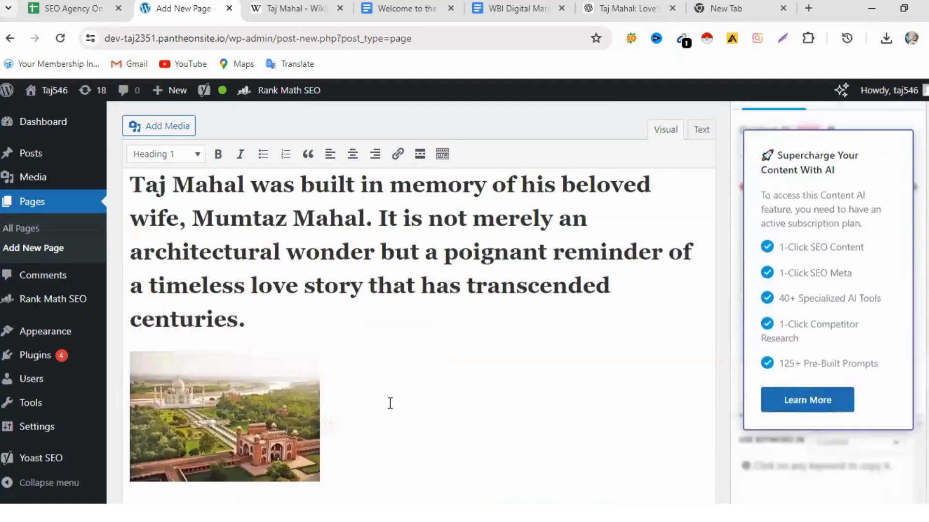
- Remove the empty lines between the aerial image and the "Historical Background" heading
scroll(390, 402, "down", 4)
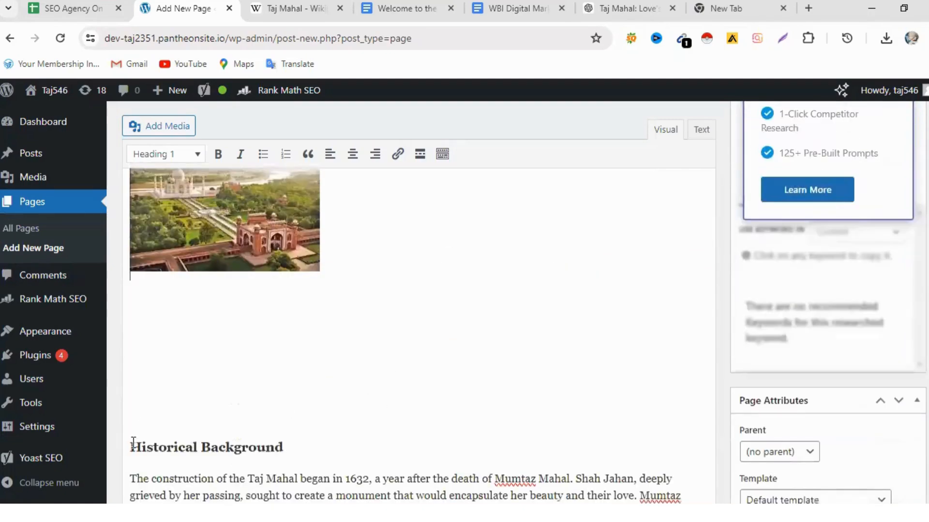
left_click(130, 448)
key("BackSpace")
key("BackSpace")
key("BackSpace")
key("BackSpace")
key("BackSpace")
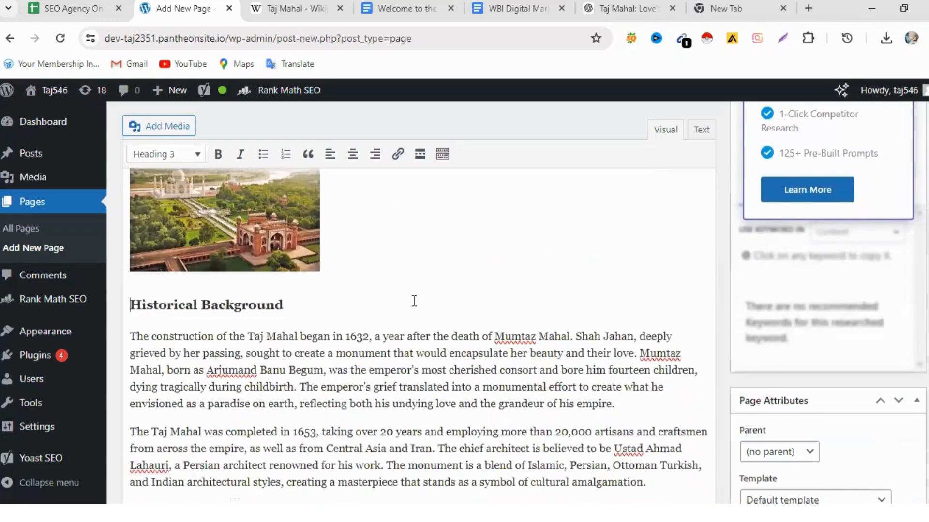
scroll(406, 321, "up", 3)
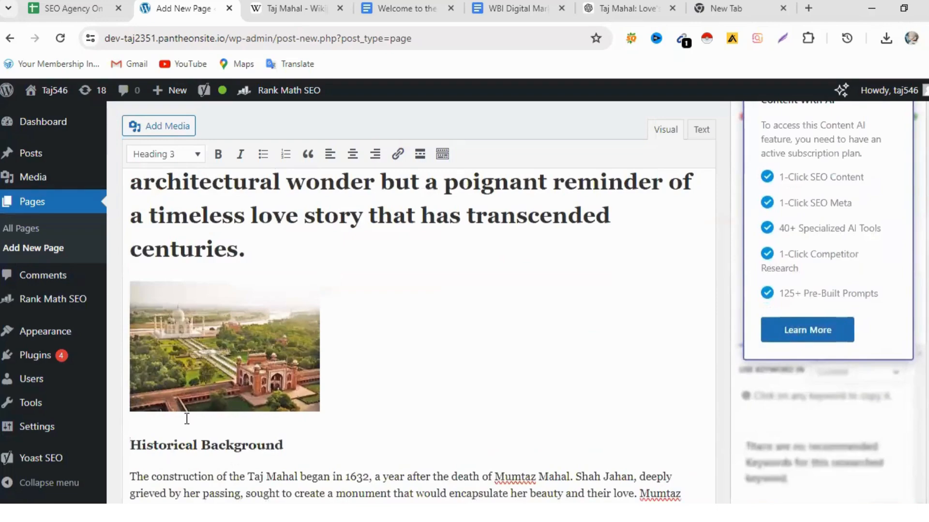
- Insert the purple-sky image download.jpeg on a new line above the "Gardens and Surroundings" heading
scroll(363, 320, "down", 9)
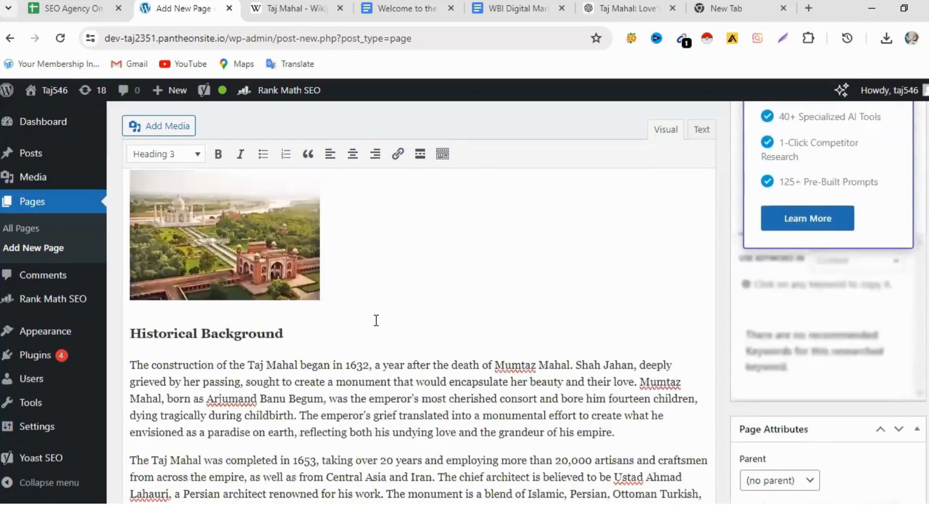
scroll(424, 376, "down", 3)
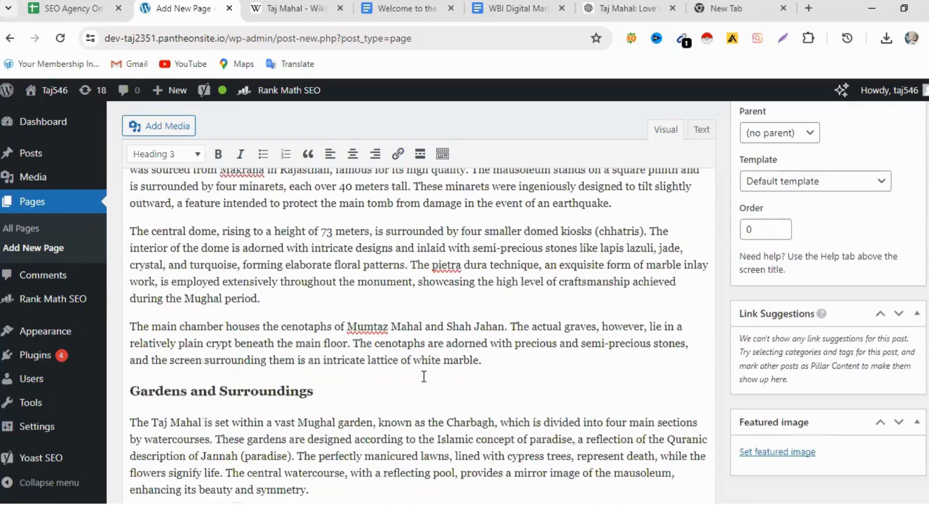
left_click(487, 349)
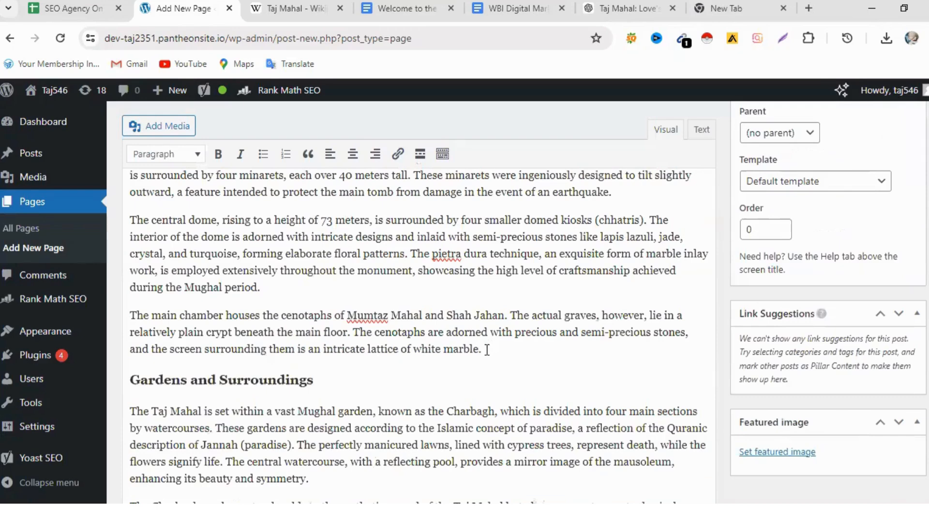
key("Return")
left_click(180, 127)
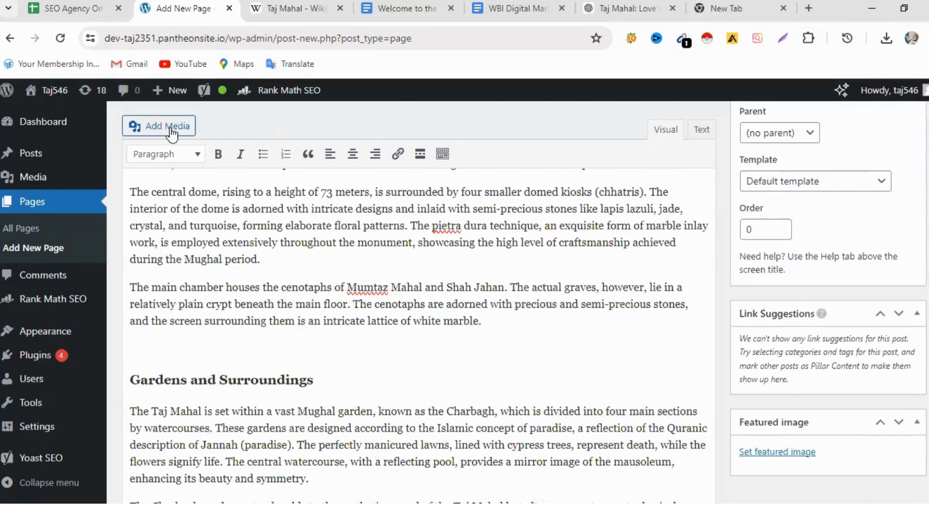
left_click(304, 291)
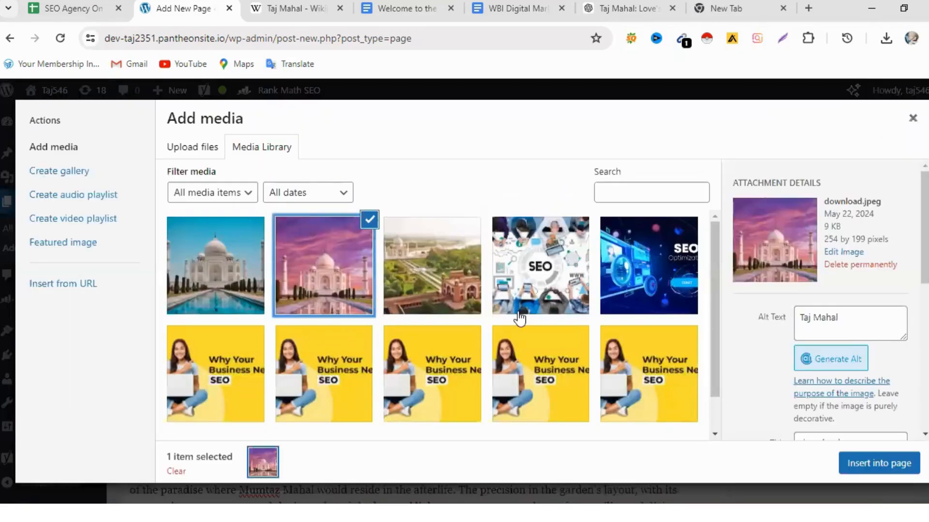
left_click(886, 462)
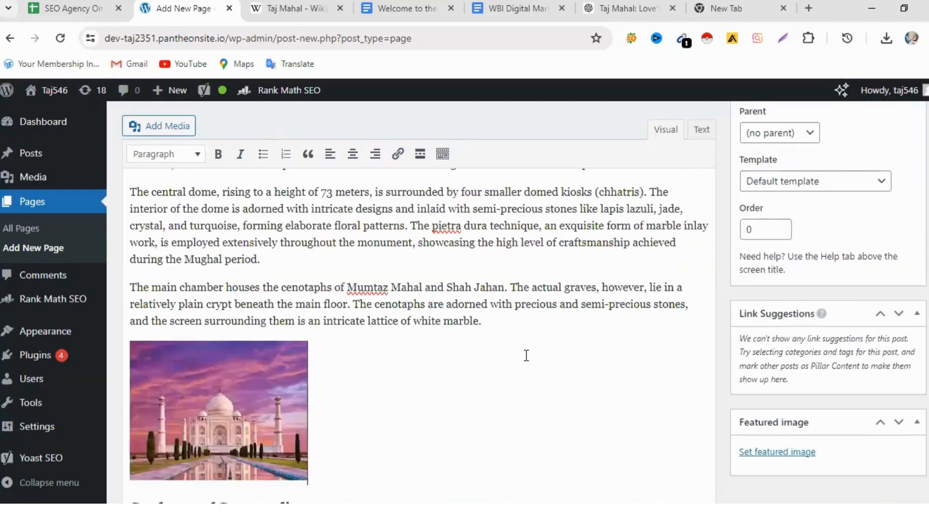
scroll(526, 356, "down", 2)
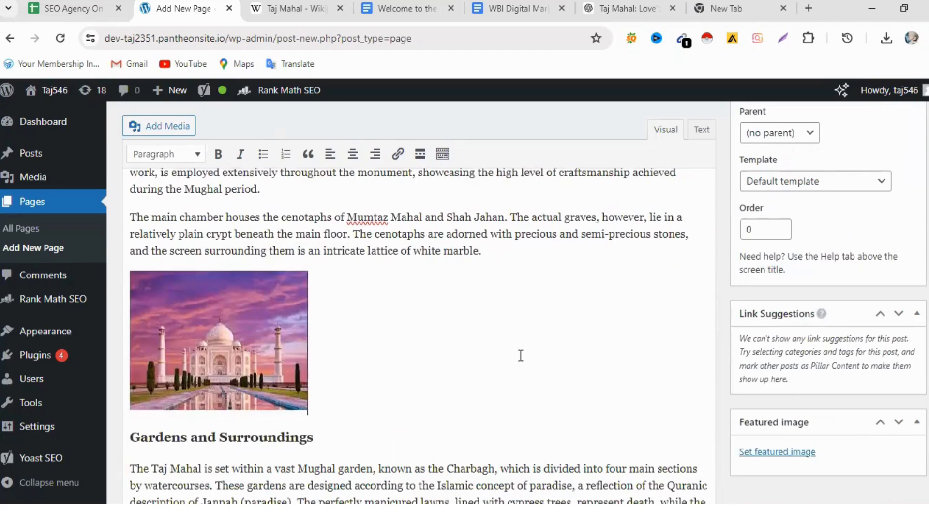
- Insert the blue-sky image taj.avif on a new line above the "The Taj Mahal in Contemporary Times" heading
scroll(400, 362, "down", 15)
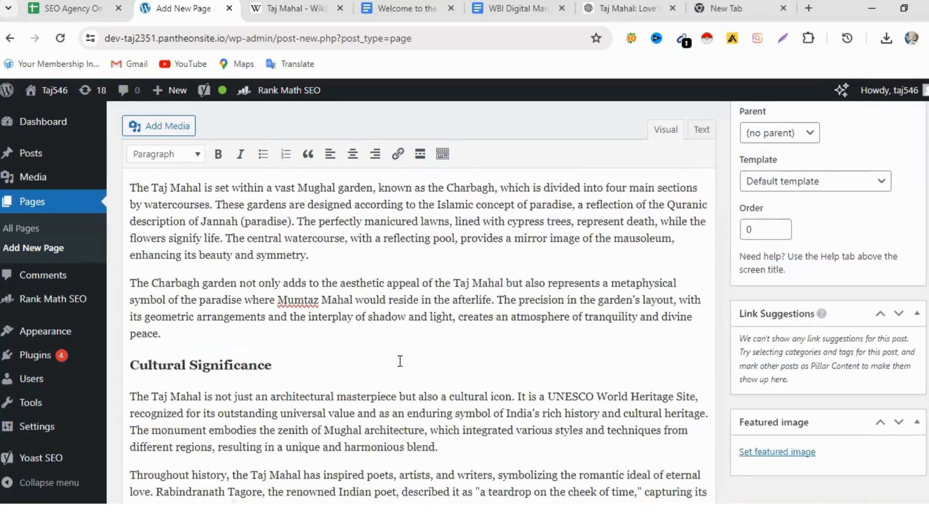
scroll(400, 362, "down", 3)
left_click(394, 331)
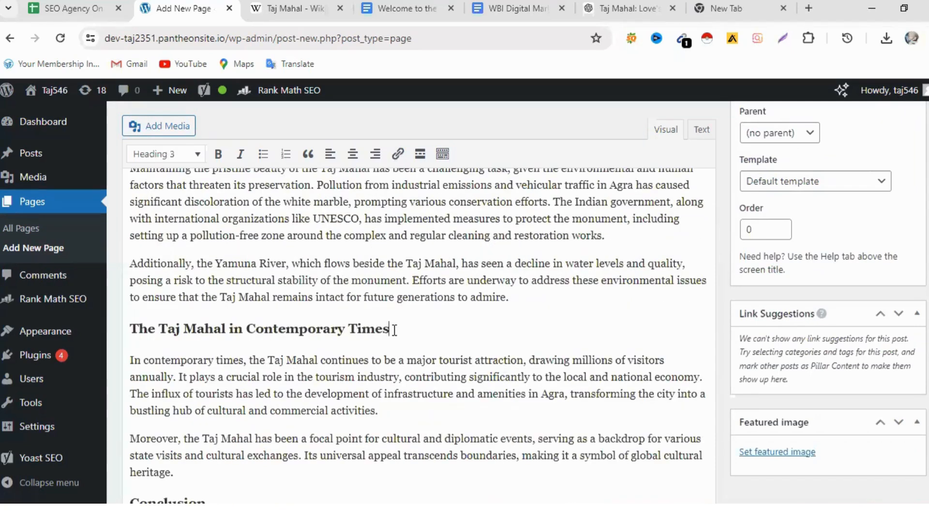
left_click(511, 297)
key("Return")
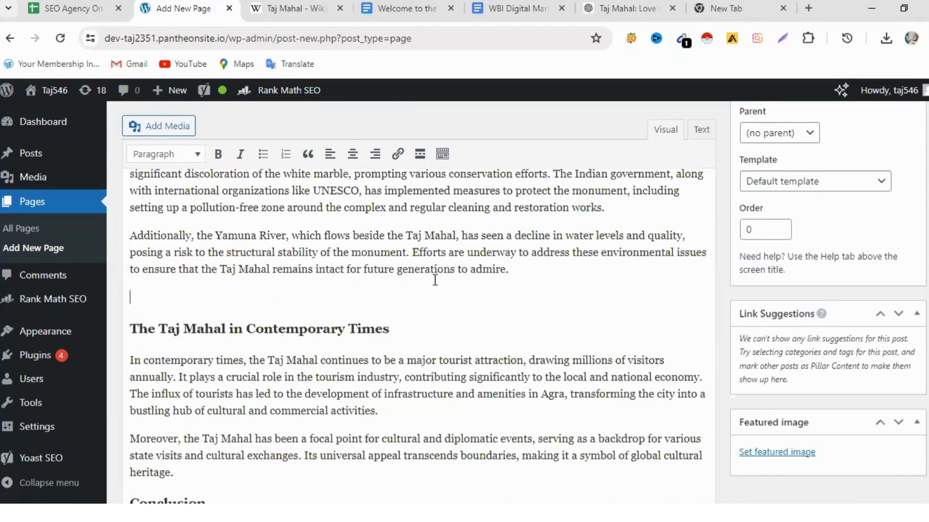
left_click(173, 127)
left_click(230, 266)
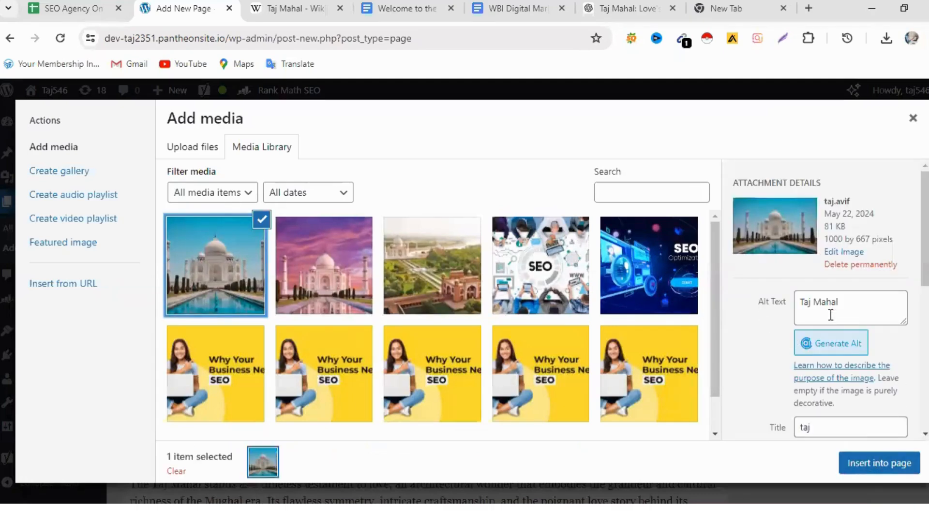
left_click(893, 471)
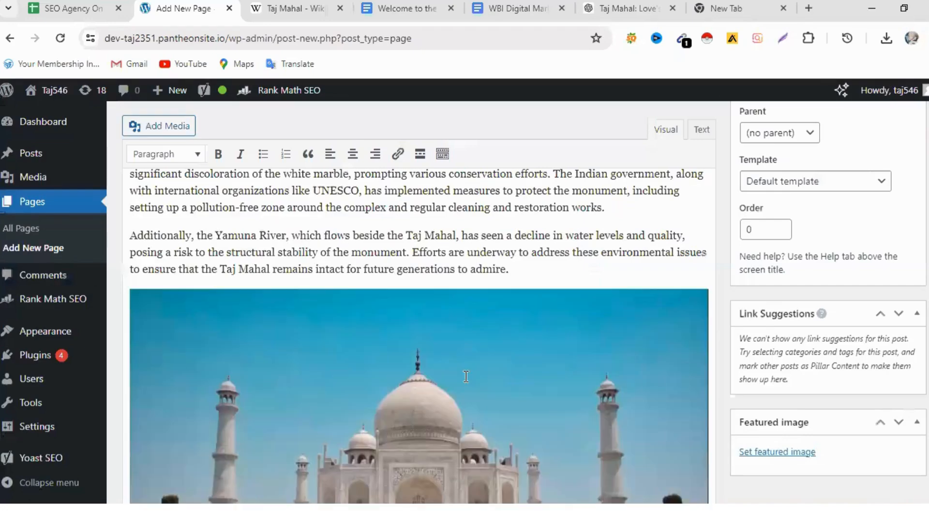
- Review the page content with its images, the Yoast SEO fields and analysis sections, and the Rank Math preview
scroll(460, 372, "up", 10)
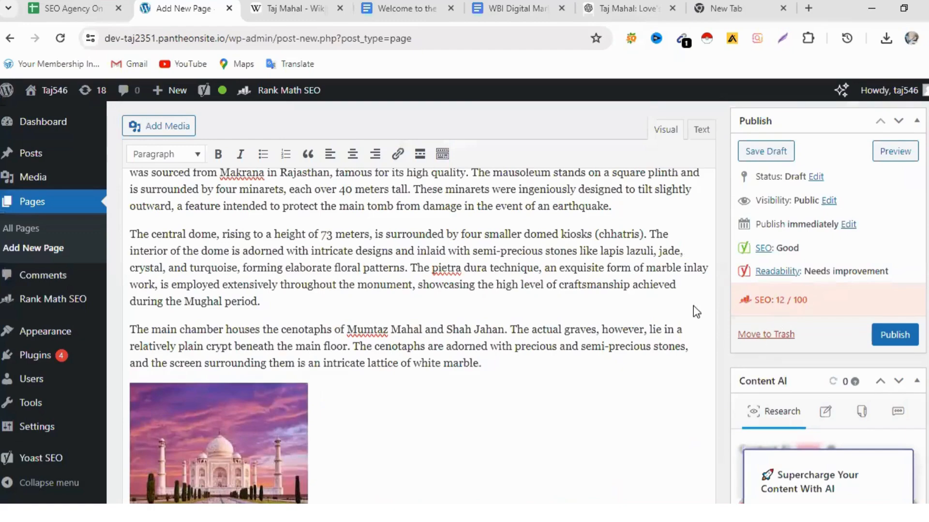
scroll(523, 295, "up", 3)
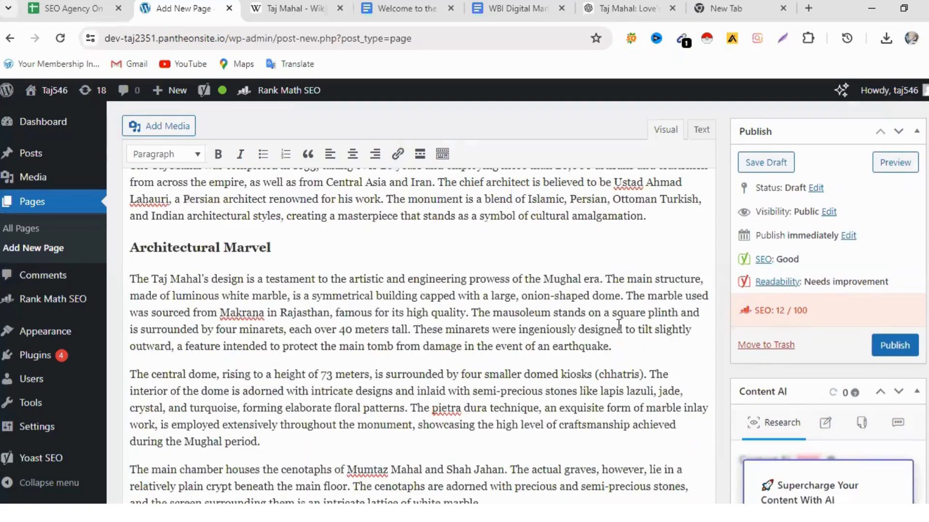
scroll(618, 325, "down", 20)
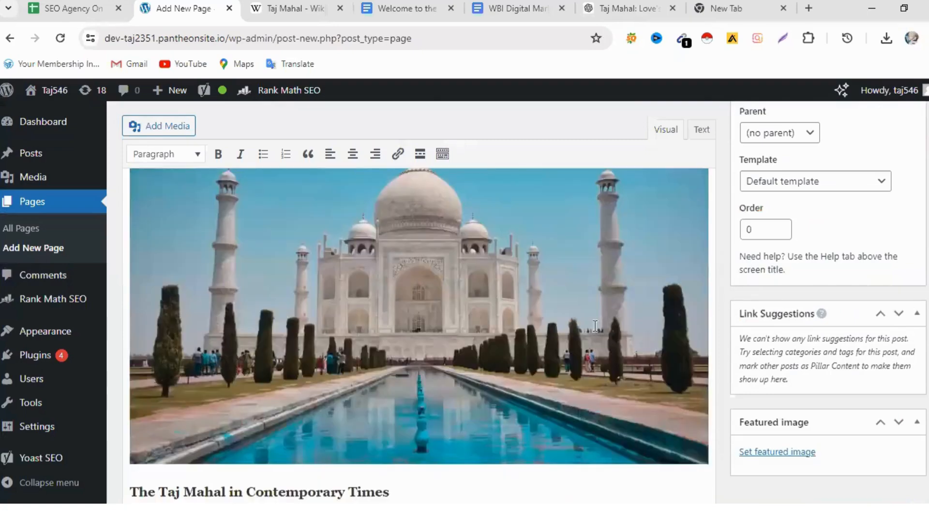
scroll(598, 325, "down", 15)
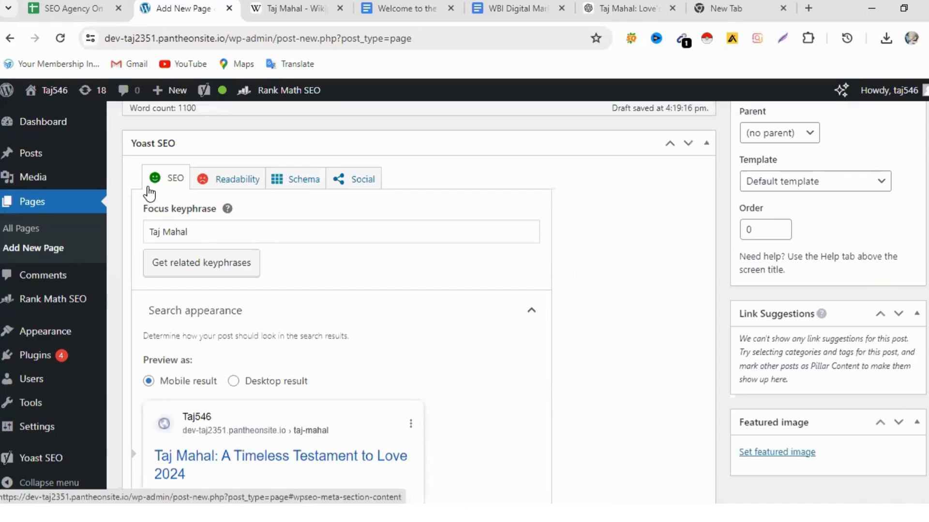
scroll(380, 381, "down", 5)
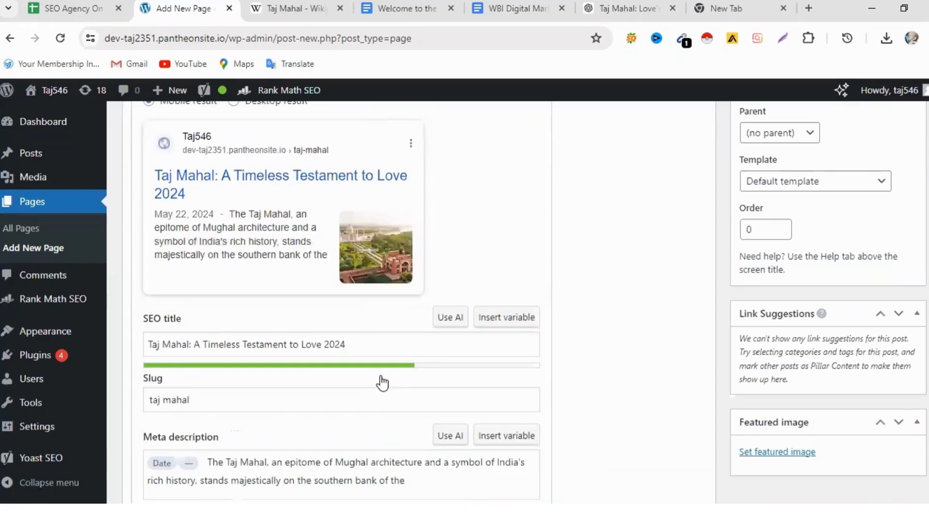
scroll(379, 376, "down", 1)
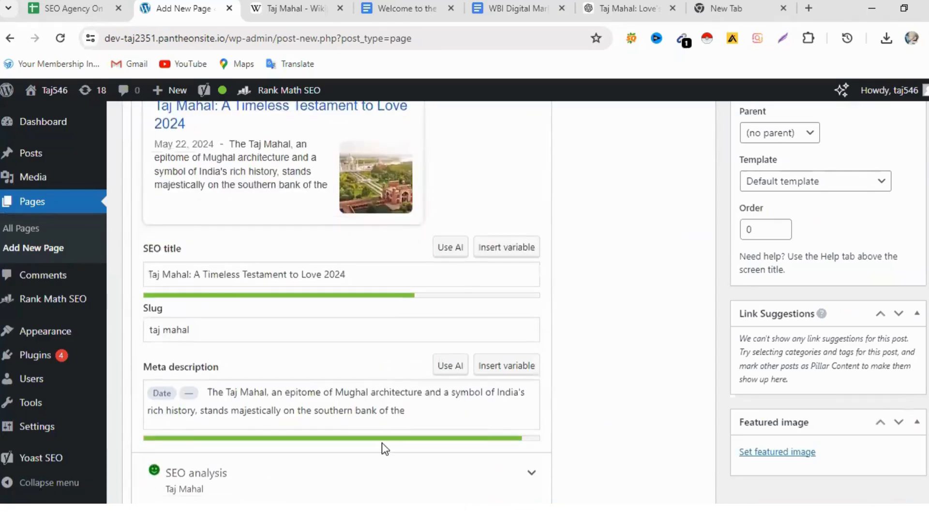
scroll(382, 445, "down", 3)
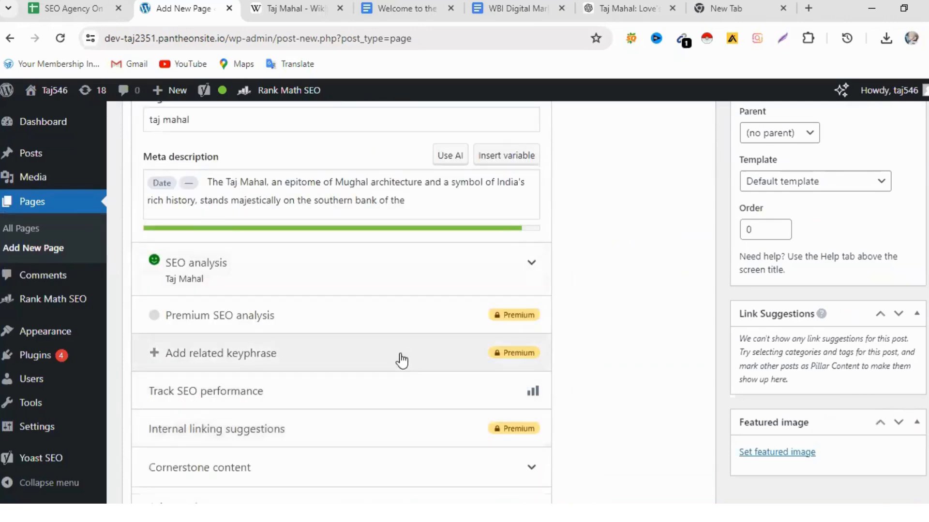
scroll(404, 364, "down", 3)
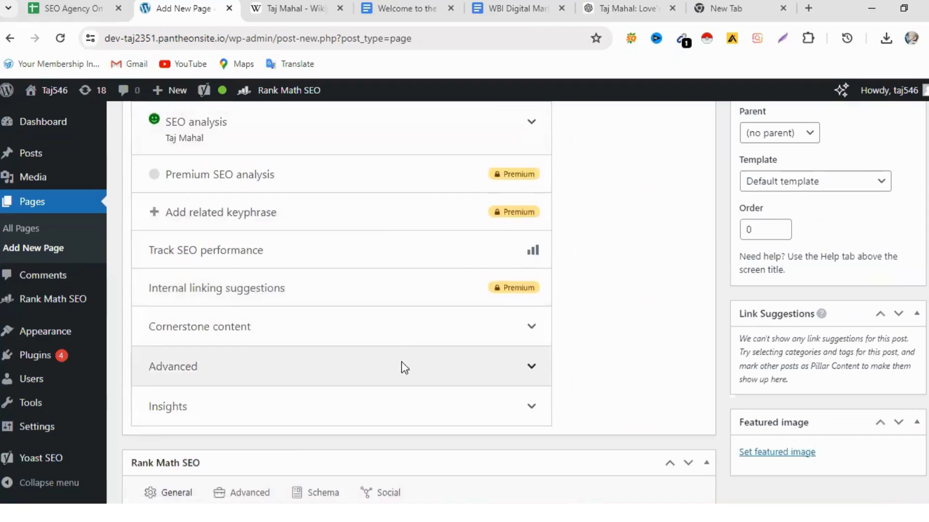
scroll(403, 368, "down", 2)
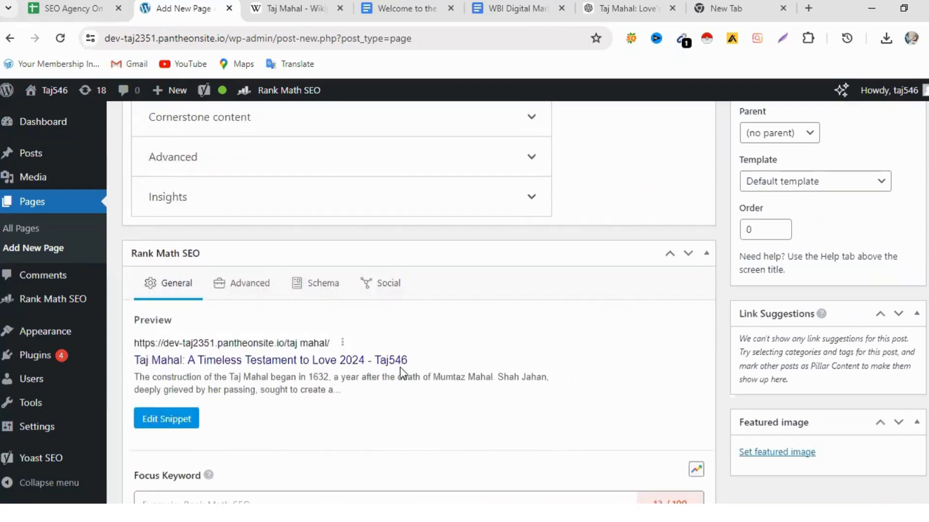
scroll(400, 370, "down", 3)
scroll(400, 370, "up", 7)
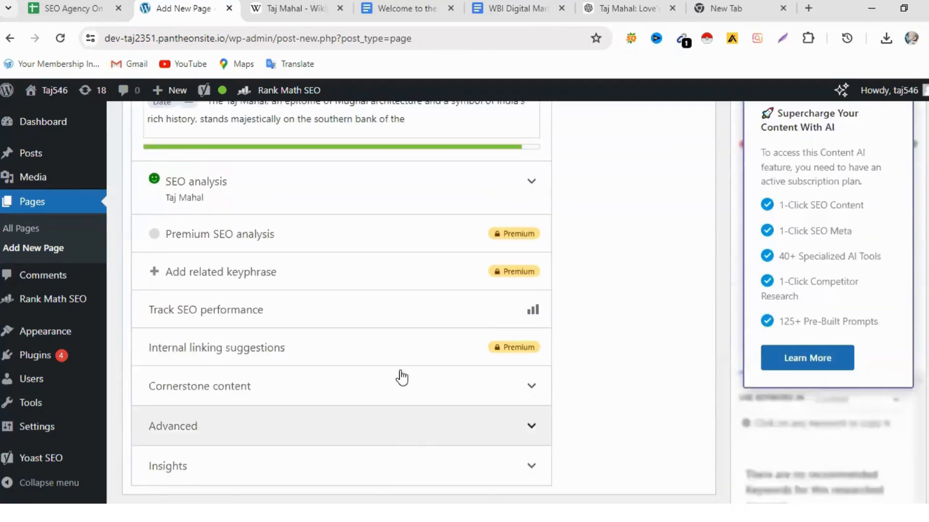
scroll(399, 370, "up", 12)
scroll(402, 372, "up", 15)
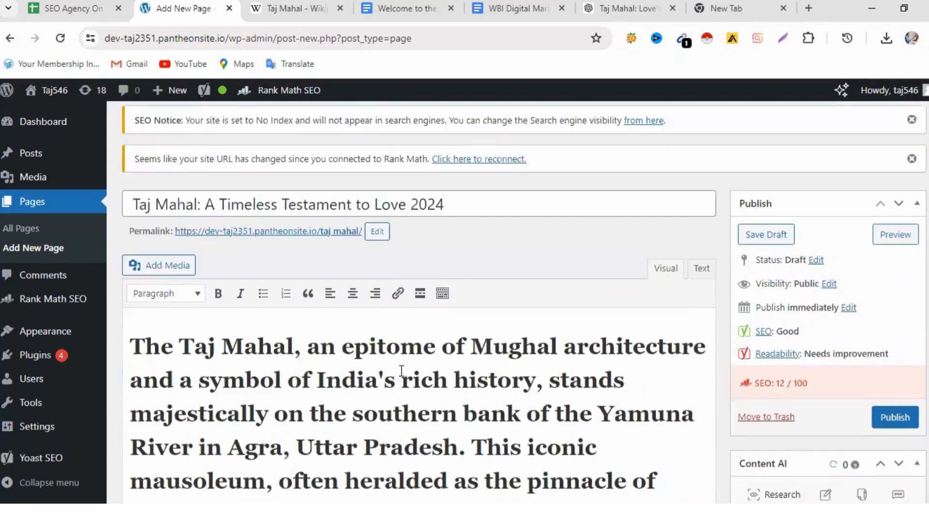
scroll(402, 371, "down", 3)
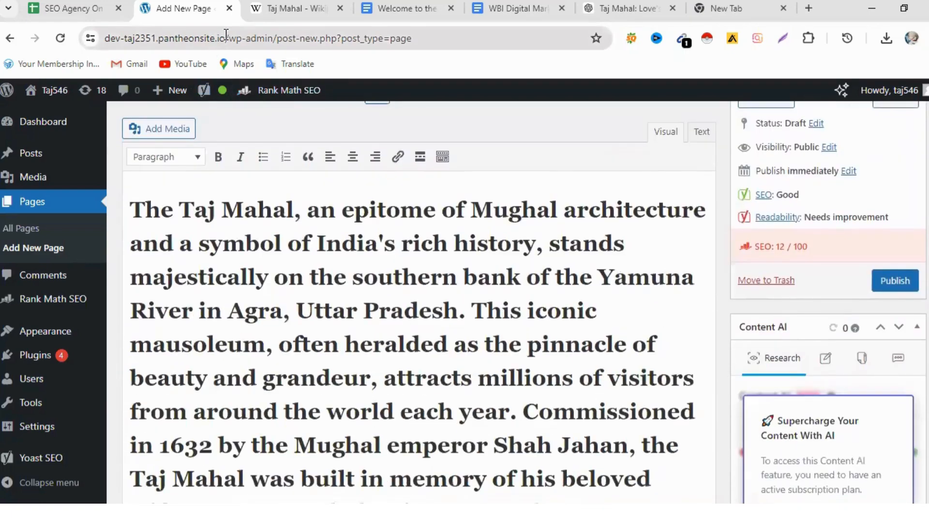
left_click_drag(226, 34, 106, 42)
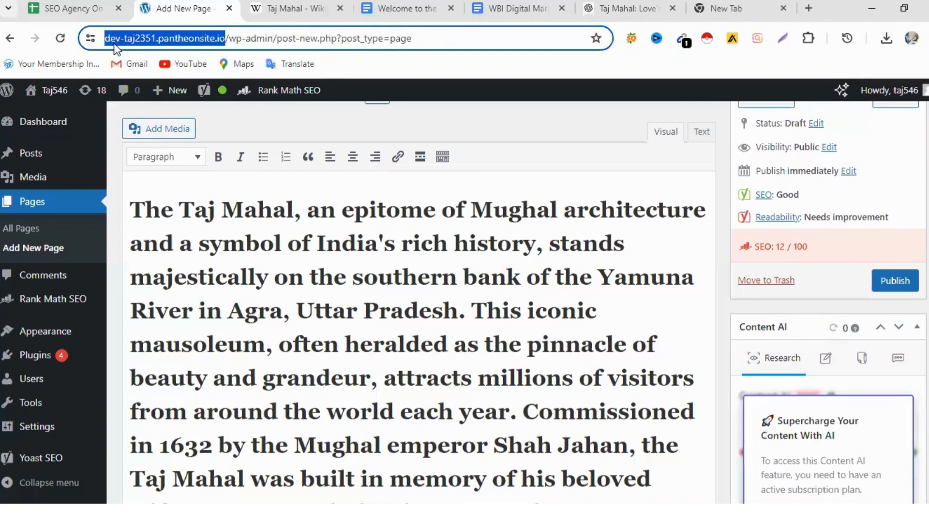
right_click(140, 45)
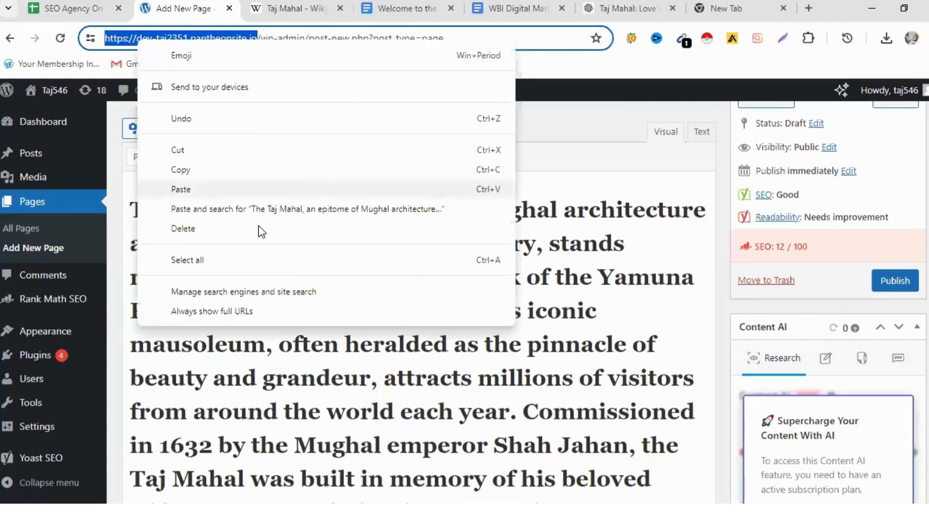
left_click(212, 169)
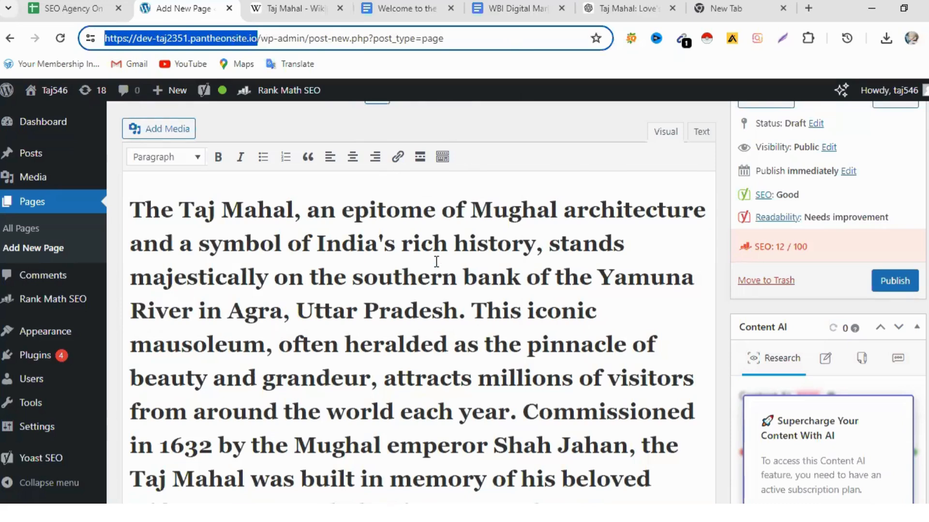
left_click_drag(351, 282, 459, 282)
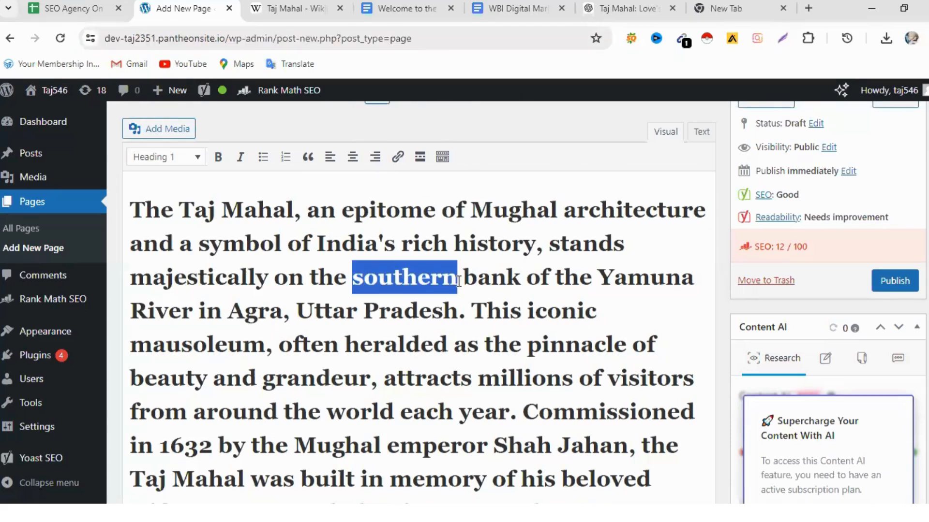
right_click(404, 267)
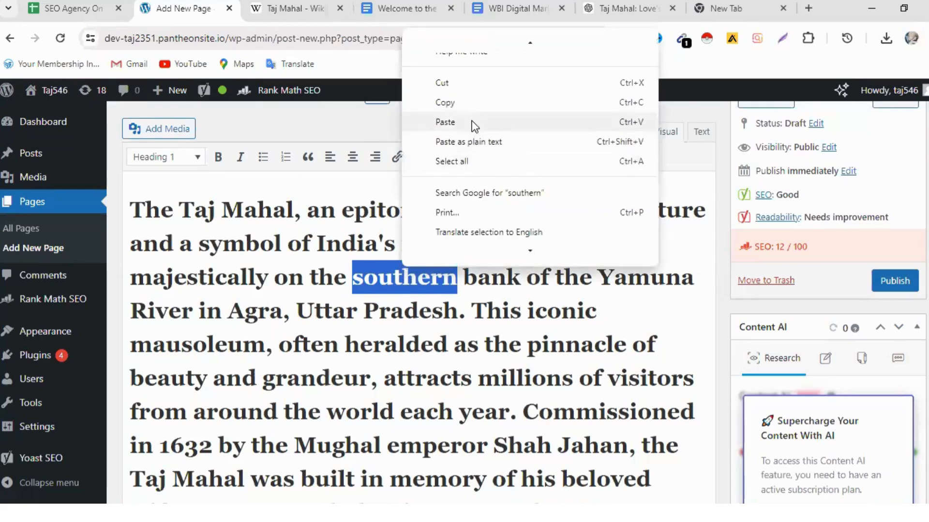
left_click(445, 123)
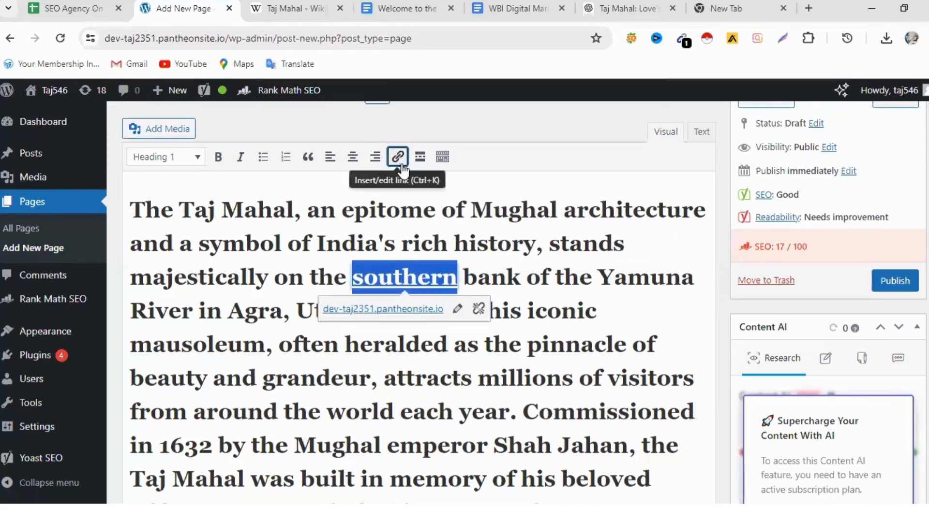
left_click(554, 267)
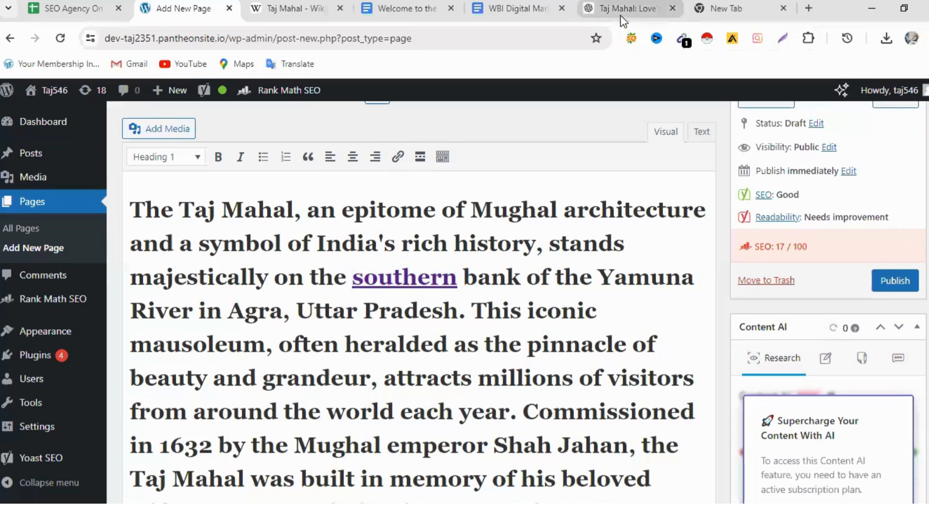
- Switch to the Wikipedia article on the Taj Mahal and copy its full web address
left_click(287, 11)
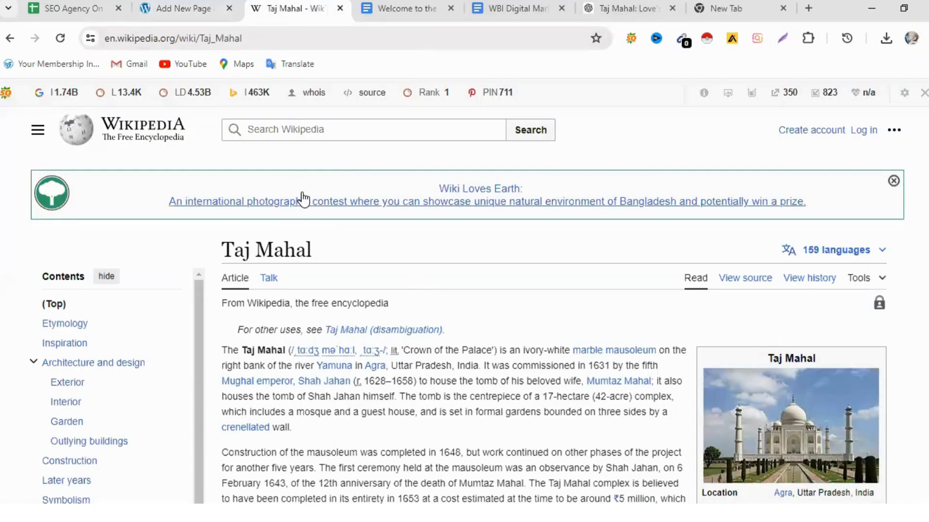
left_click(181, 36)
right_click(181, 38)
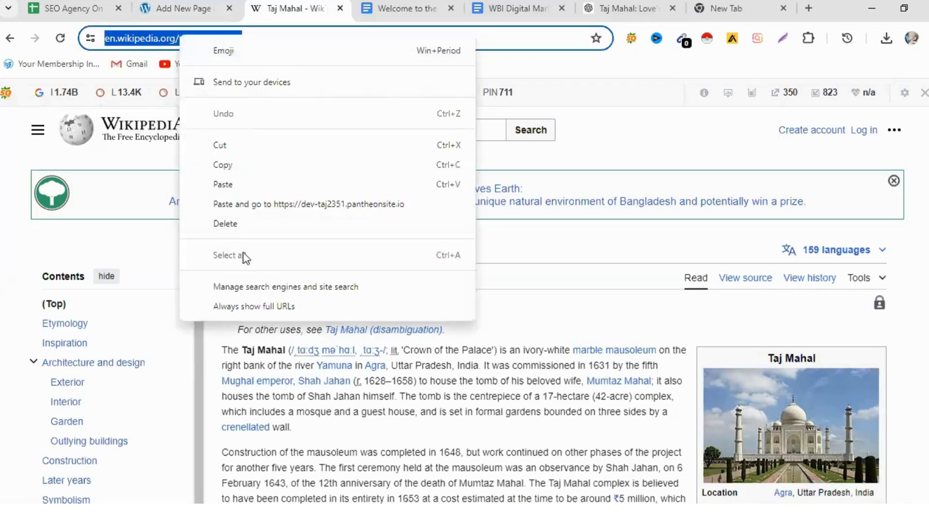
left_click(236, 167)
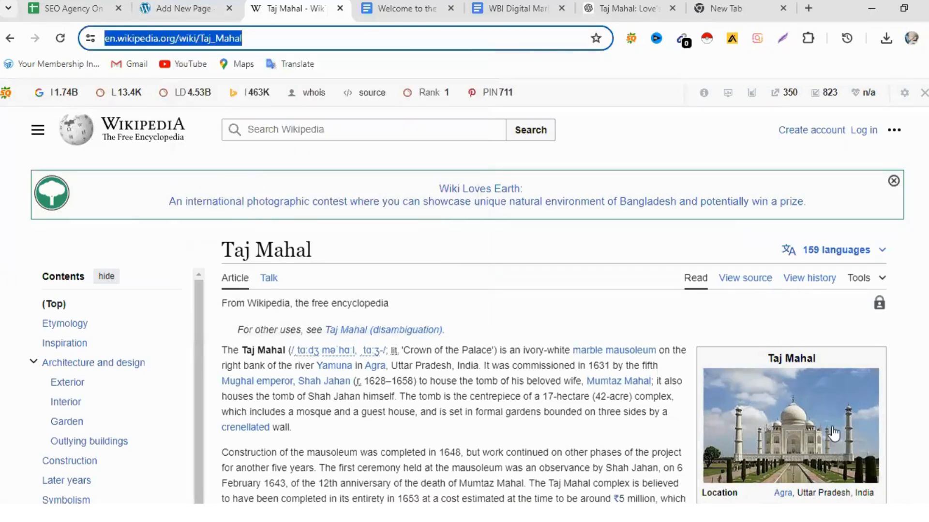
left_click(190, 8)
scroll(382, 326, "down", 10)
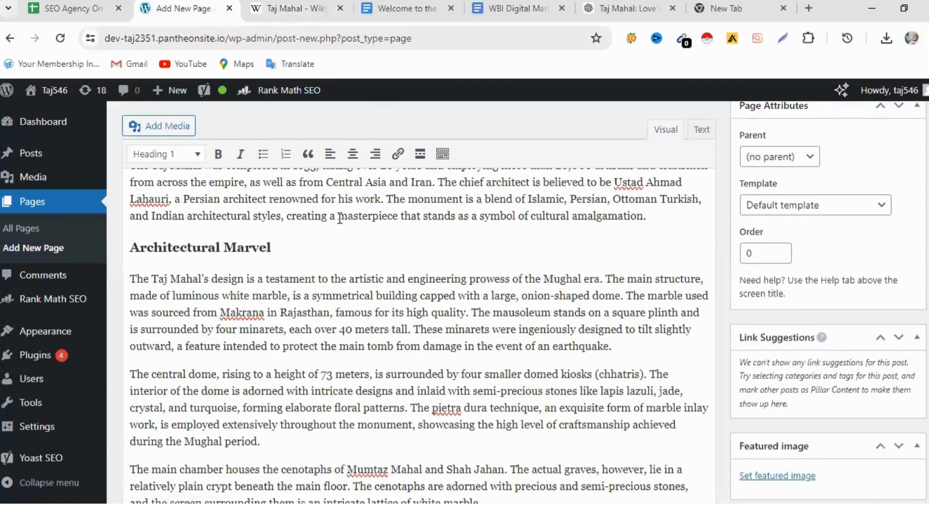
left_click_drag(338, 216, 397, 217)
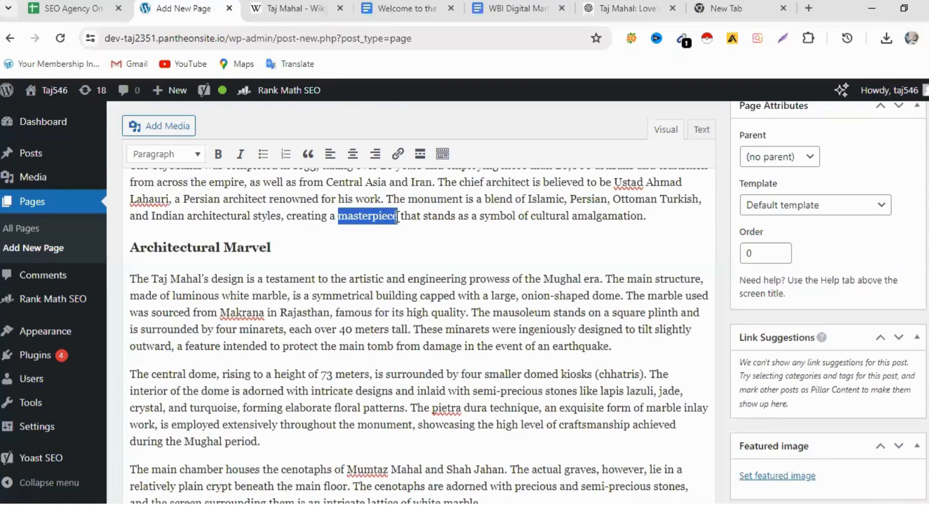
left_click(398, 154)
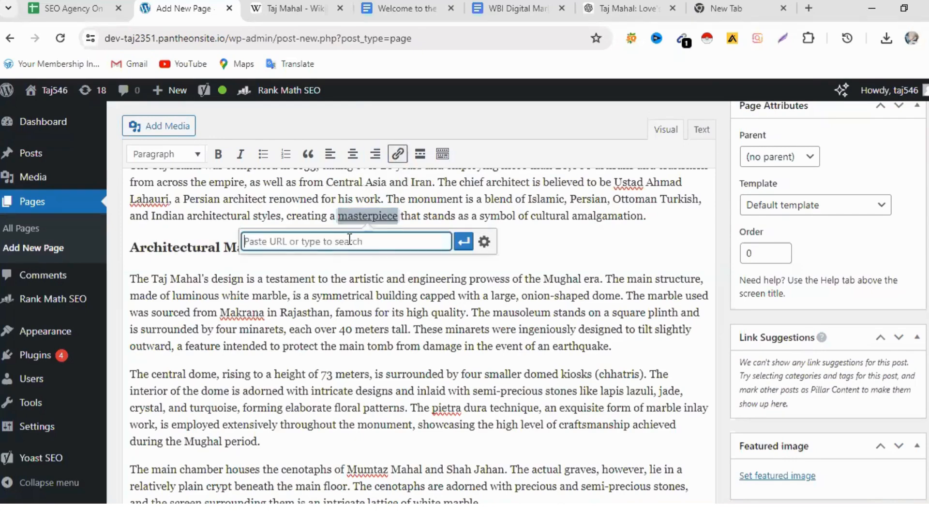
right_click(326, 245)
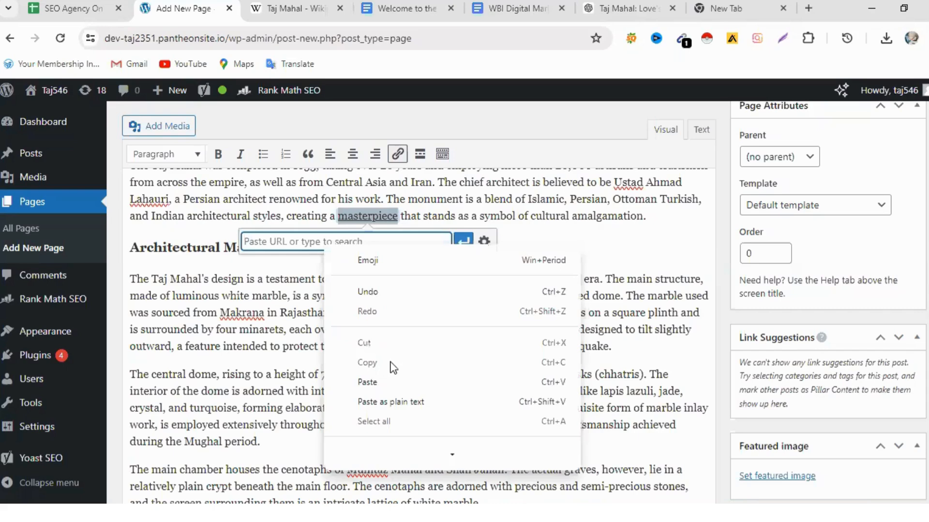
left_click(367, 382)
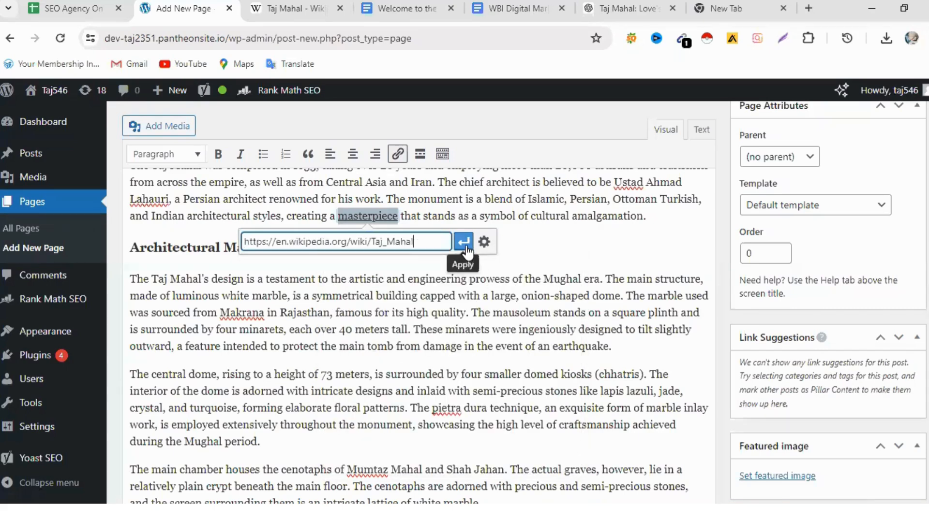
left_click(464, 242)
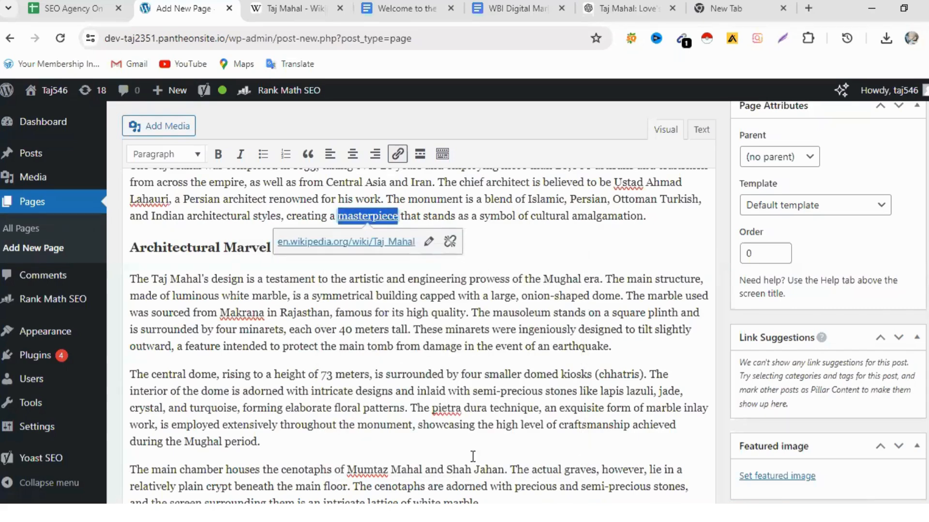
left_click(555, 255)
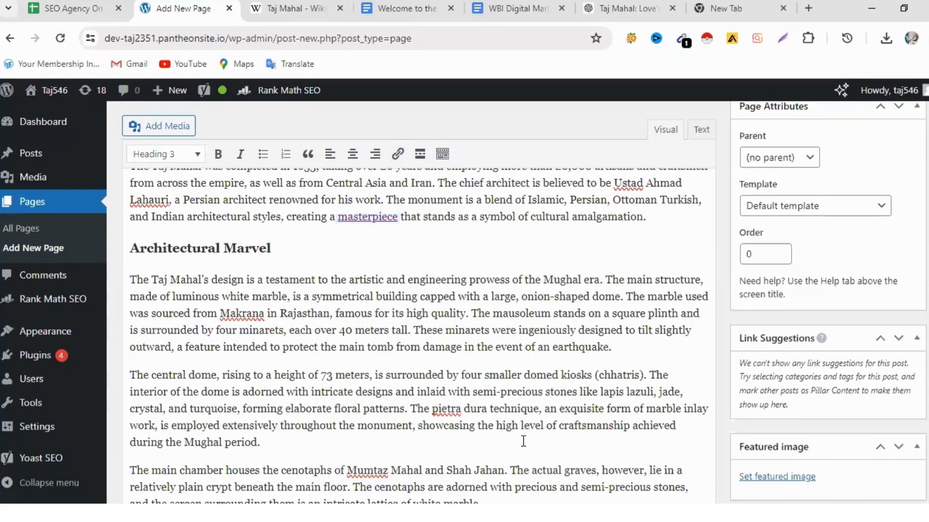
scroll(524, 441, "up", 5)
scroll(524, 441, "down", 15)
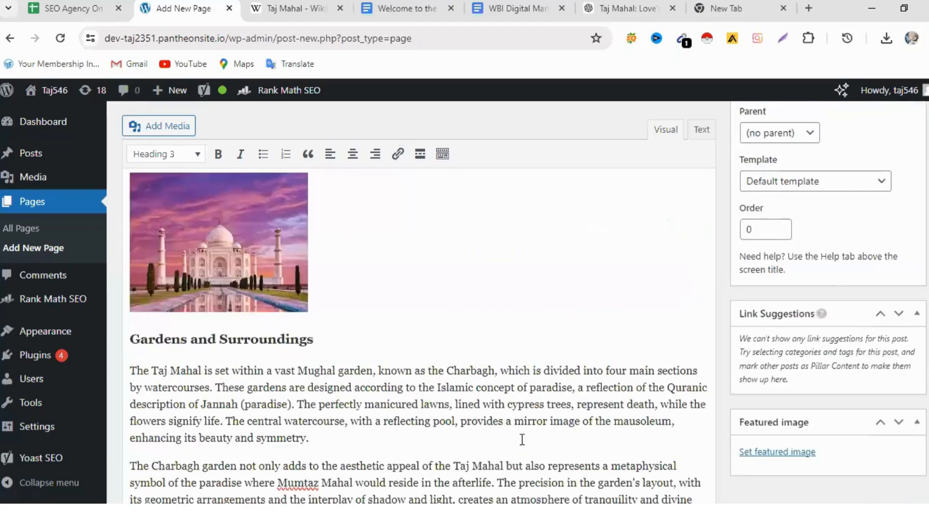
- Review the page's text sections, images and links together with the Yoast SEO keyphrase, search preview, title, slug and meta description
scroll(522, 435, "down", 18)
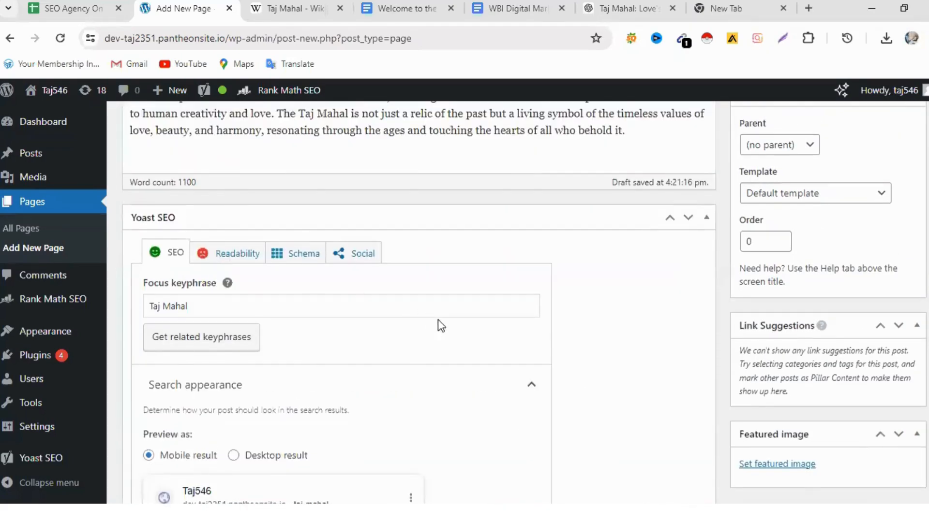
scroll(435, 322, "up", 18)
scroll(480, 337, "down", 2)
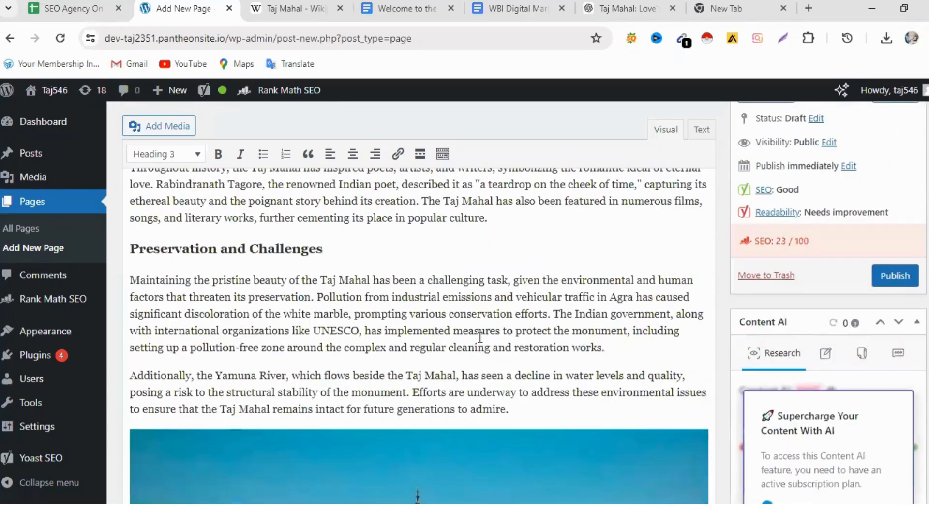
scroll(517, 310, "up", 4)
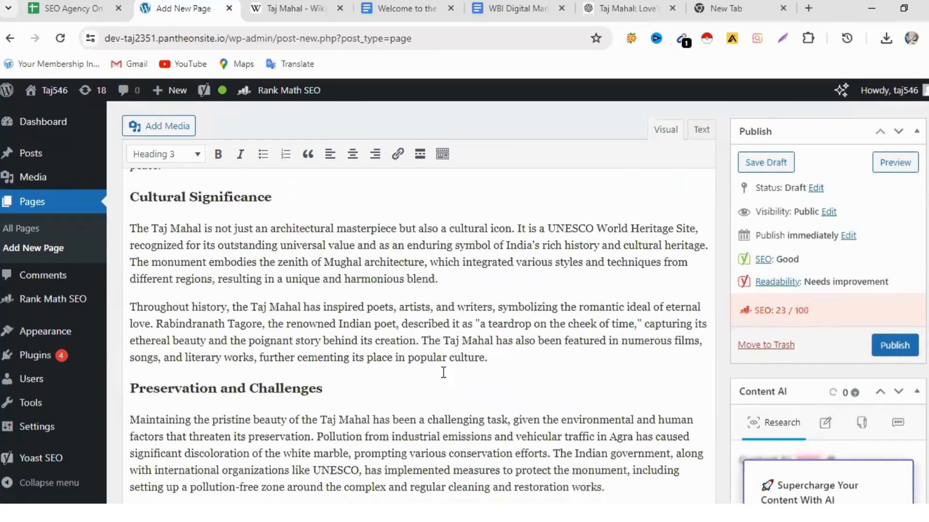
scroll(442, 372, "down", 10)
scroll(441, 372, "down", 7)
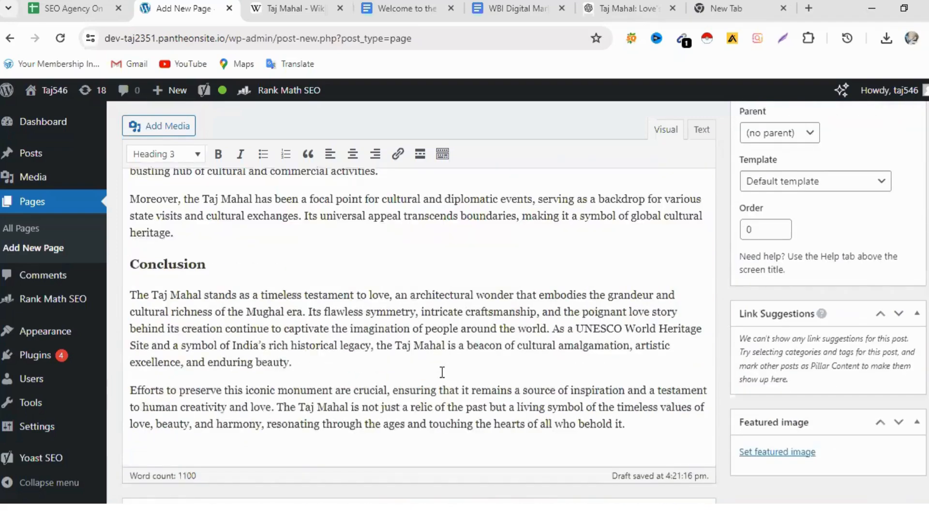
scroll(437, 372, "down", 3)
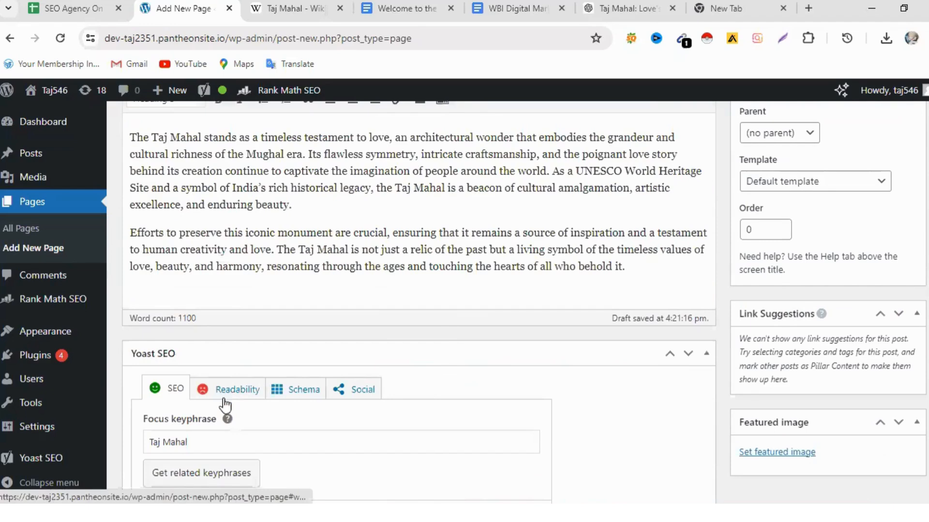
scroll(498, 407, "down", 6)
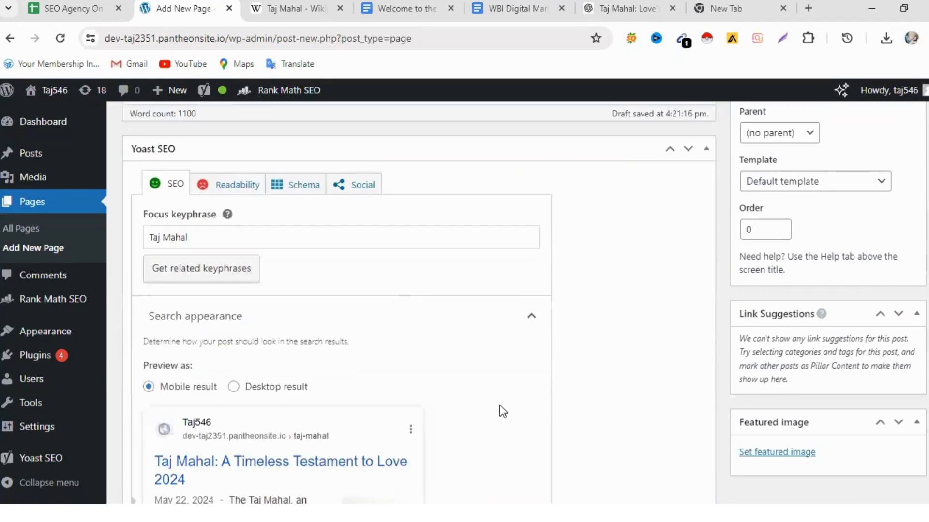
scroll(493, 421, "down", 2)
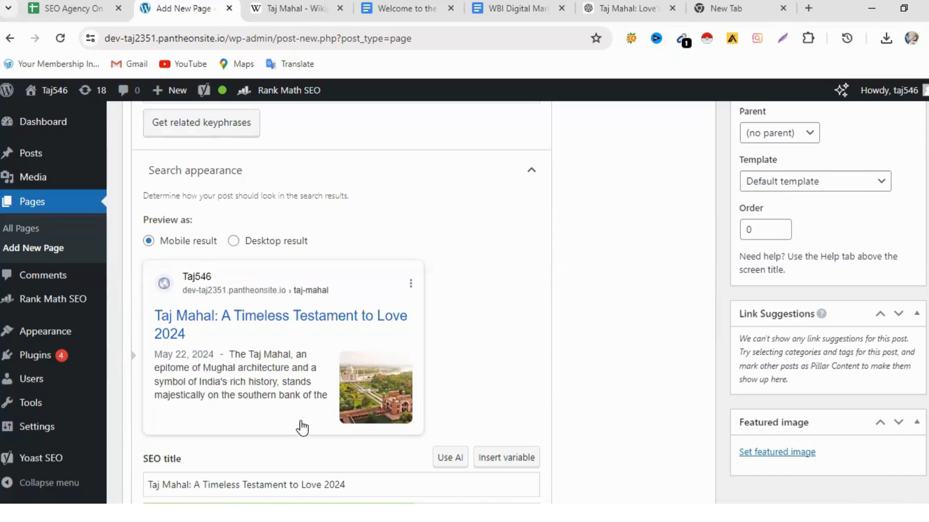
scroll(307, 416, "down", 3)
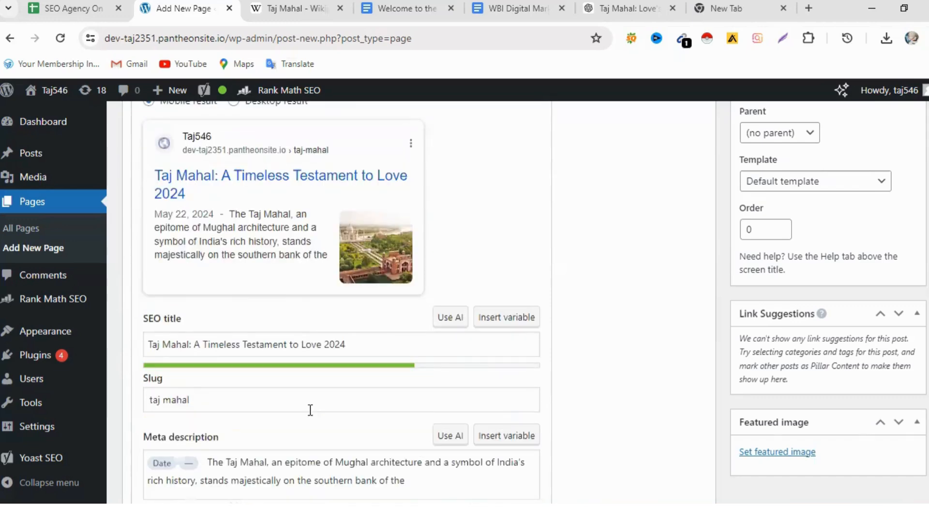
scroll(310, 411, "up", 3)
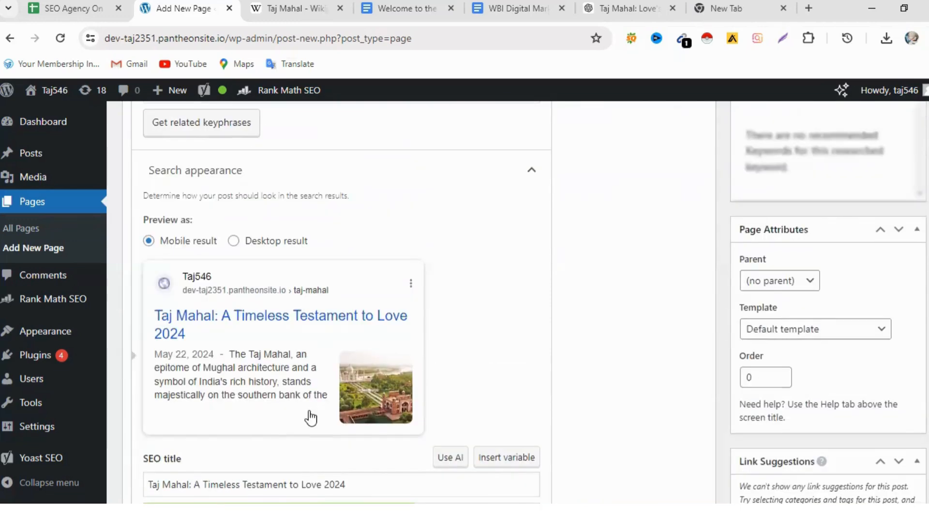
scroll(309, 411, "up", 7)
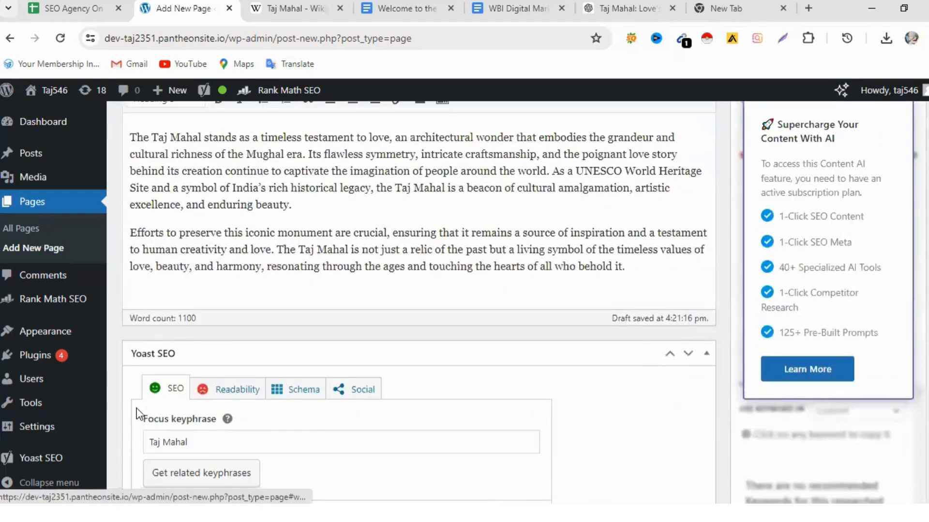
scroll(478, 354, "up", 7)
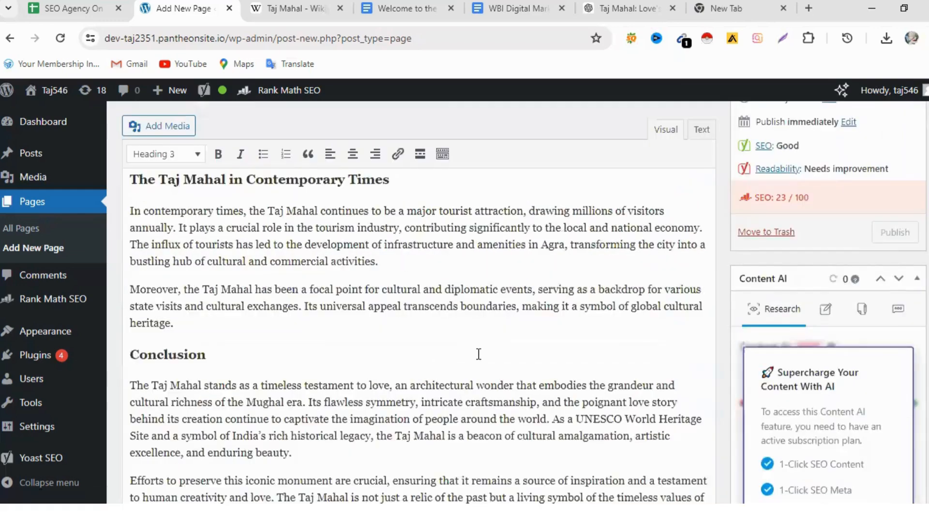
scroll(478, 355, "up", 10)
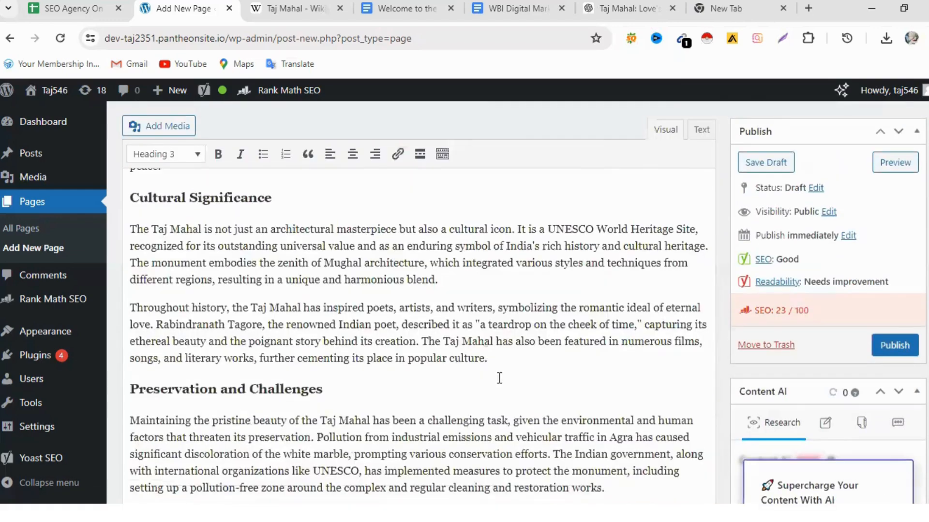
scroll(500, 378, "up", 12)
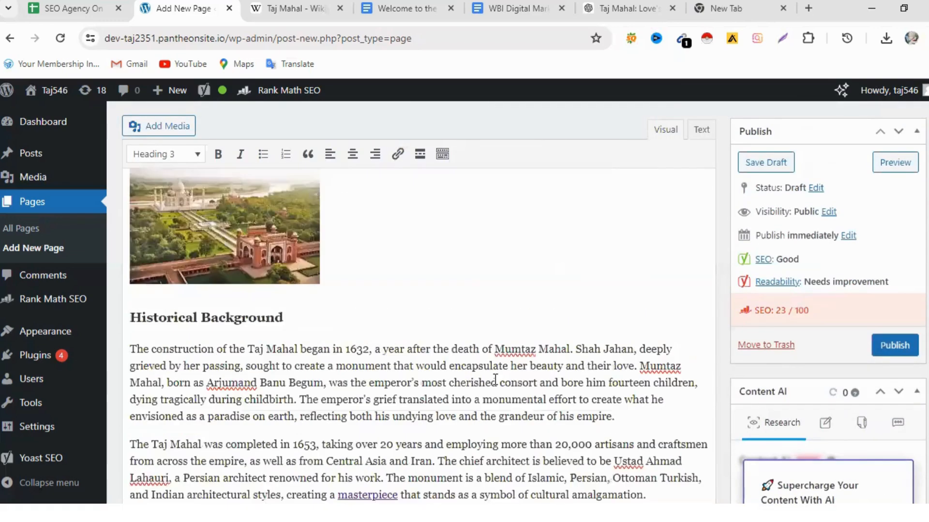
scroll(715, 346, "up", 5)
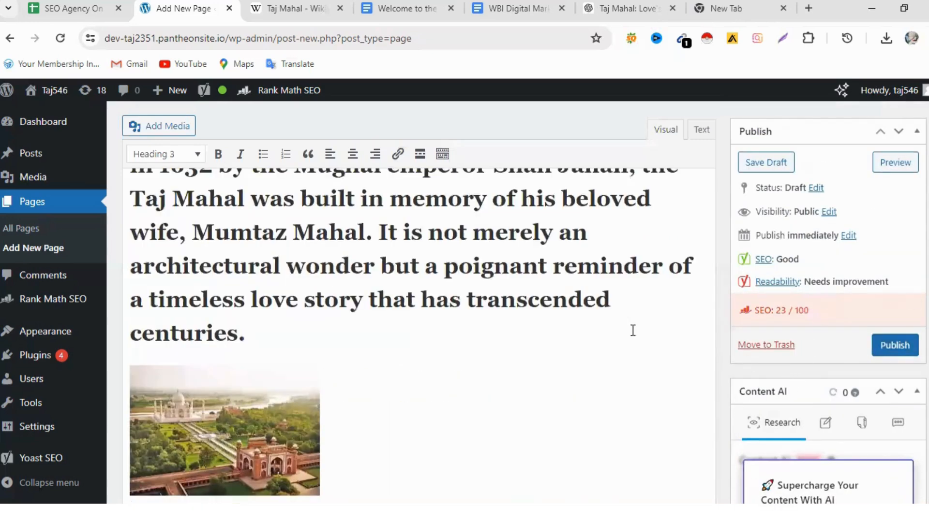
- Set the Rank Math SEO focus keyword to the suggested "taj mahal"
scroll(455, 383, "down", 15)
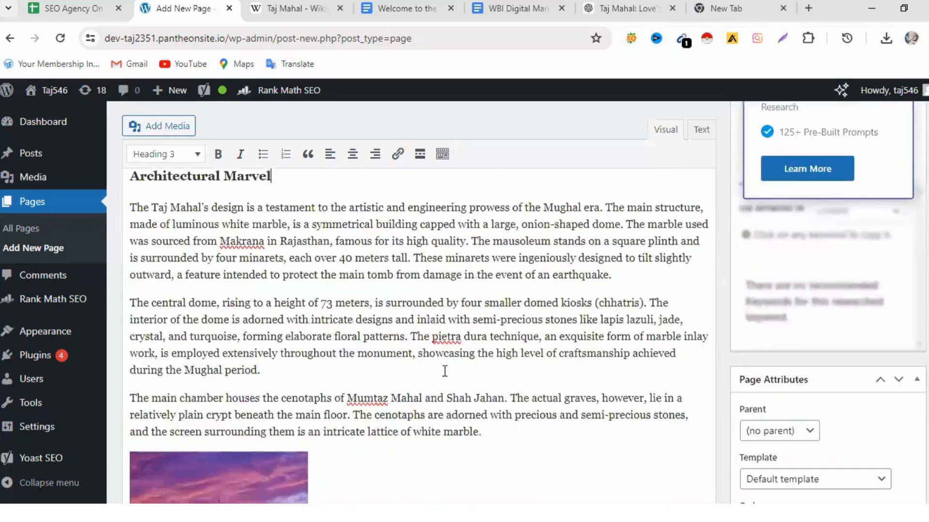
scroll(444, 369, "down", 15)
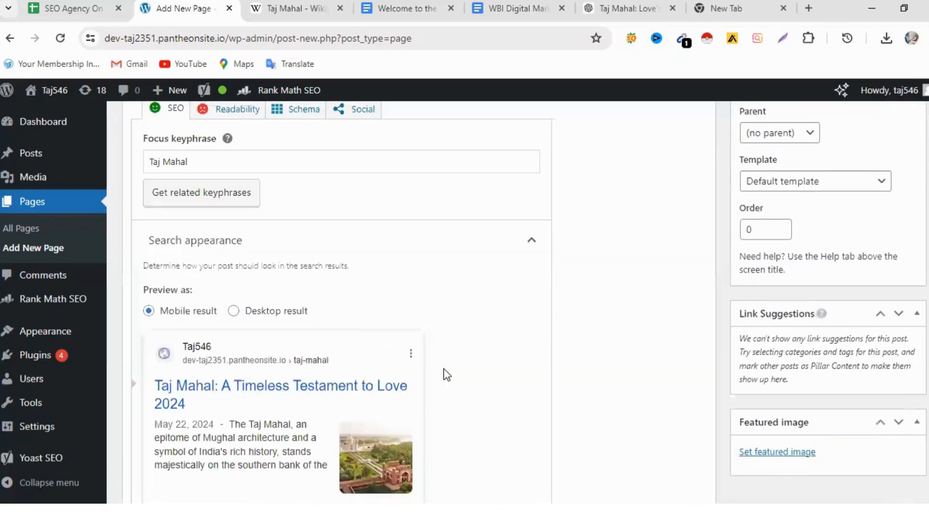
scroll(444, 377, "down", 15)
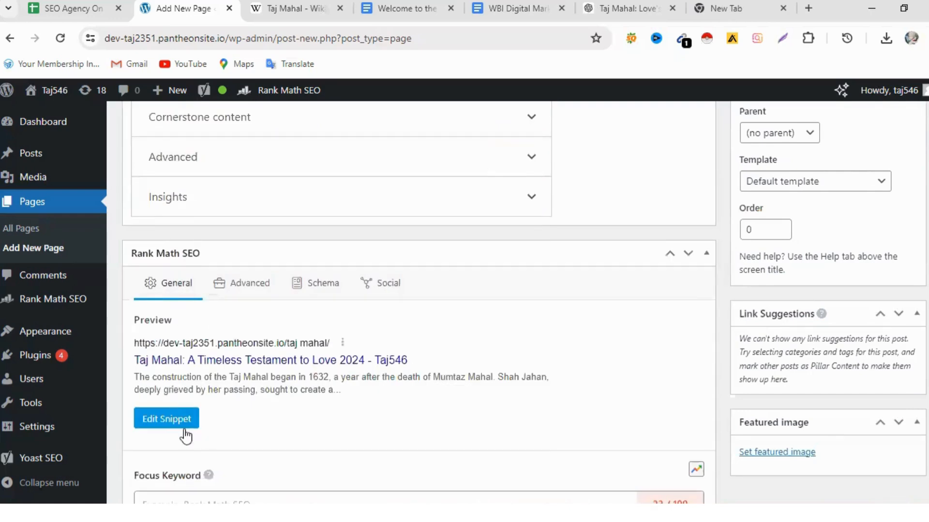
scroll(341, 396, "down", 1)
scroll(341, 396, "down", 2)
left_click(181, 369)
type("Ta")
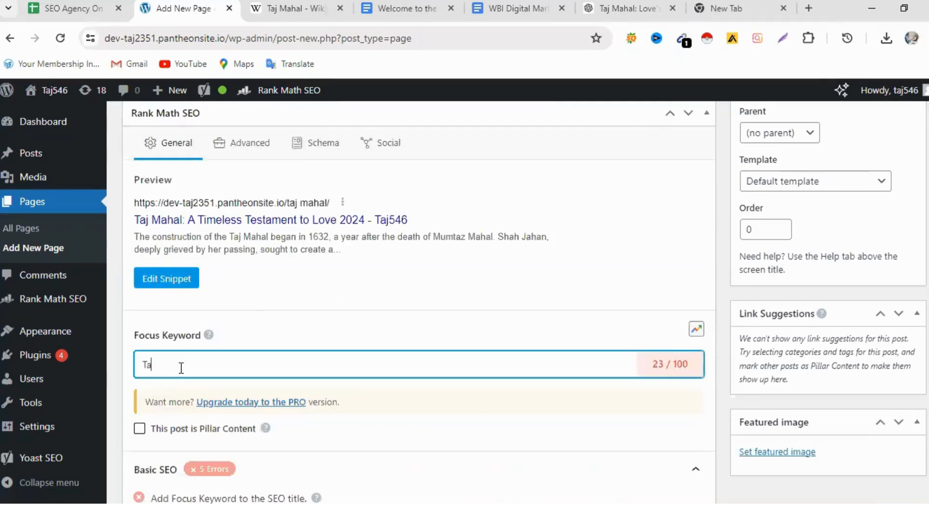
type("j")
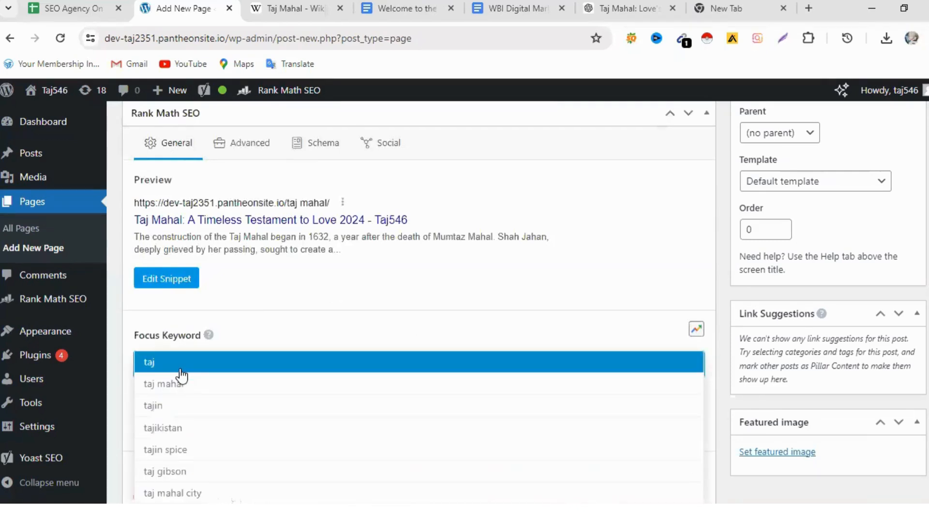
left_click(181, 384)
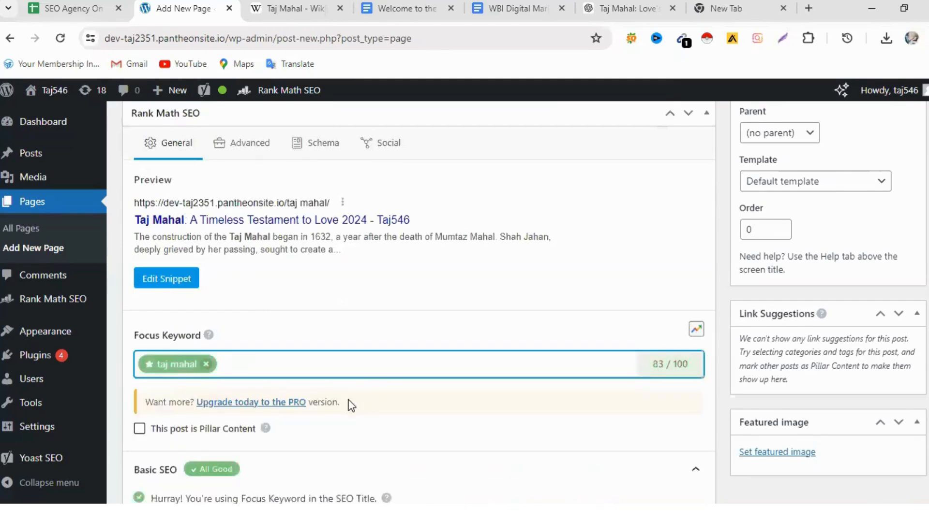
- Review the Rank Math preview and Basic SEO checks, and look at the title and permalink in the snippet editor
scroll(348, 403, "down", 1)
scroll(348, 408, "up", 2)
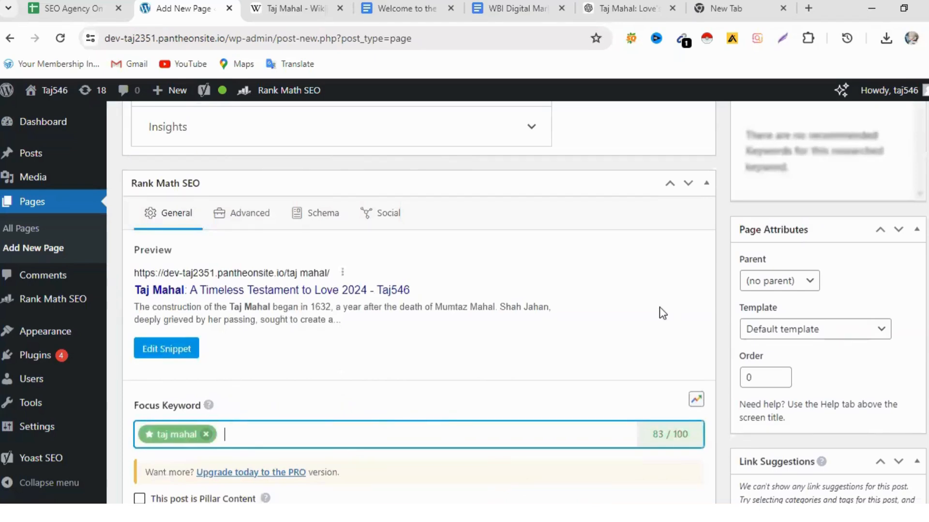
scroll(660, 308, "down", 2)
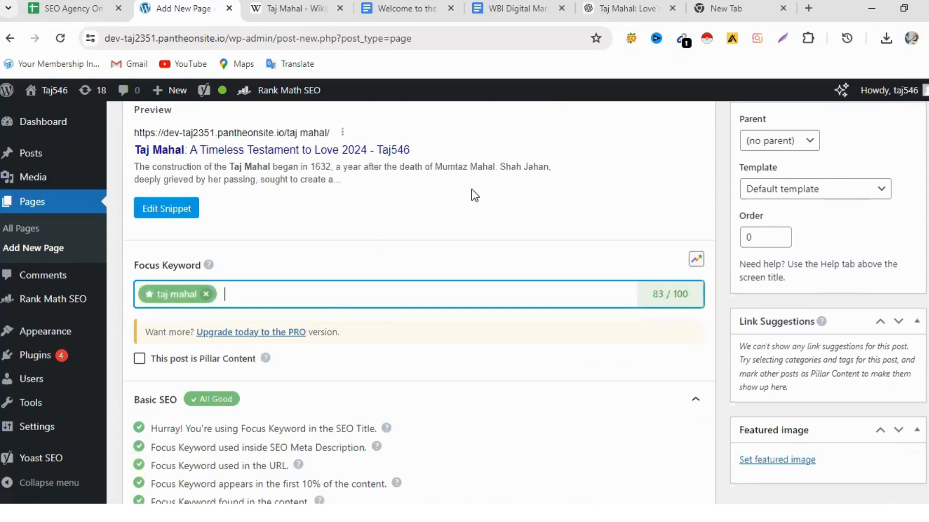
left_click(167, 209)
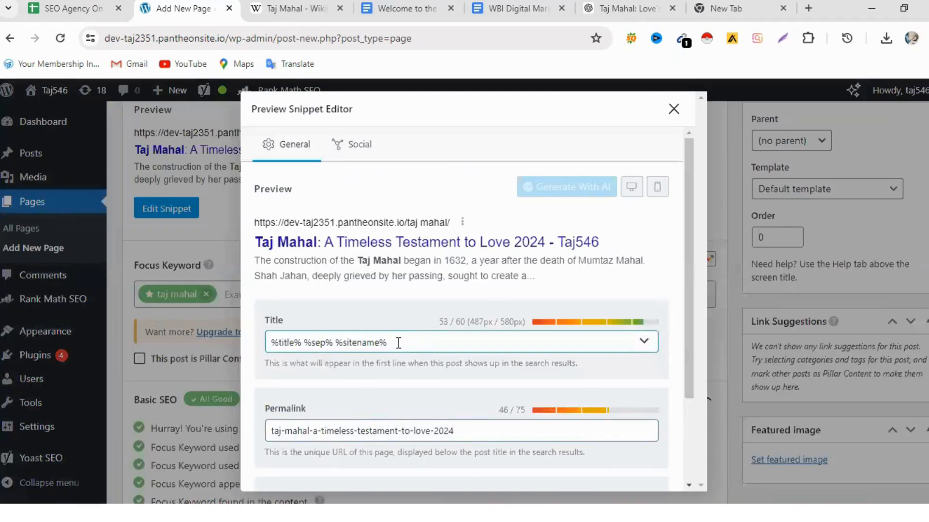
left_click(673, 109)
- Copy the full page title "Taj Mahal: A Timeless Testament to Love 2024" from the title field above the content
scroll(594, 325, "up", 8)
scroll(594, 325, "up", 15)
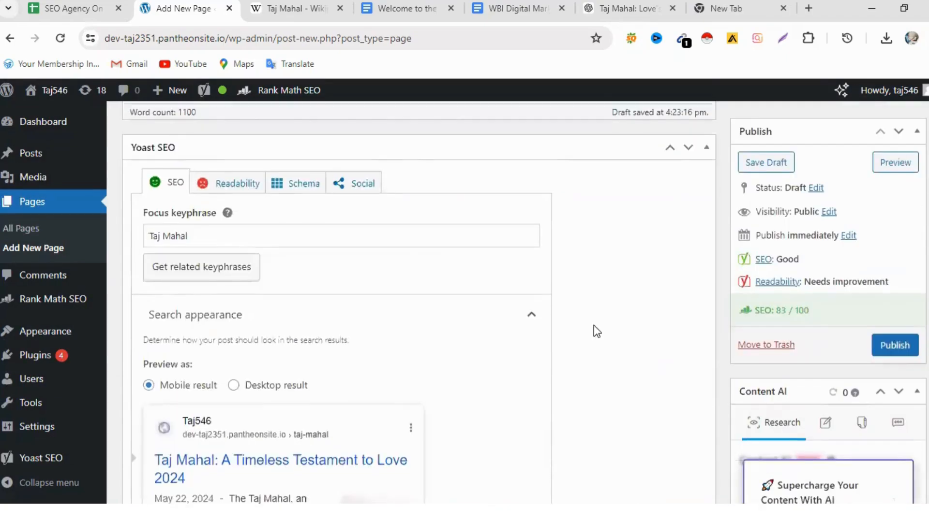
scroll(595, 324, "up", 15)
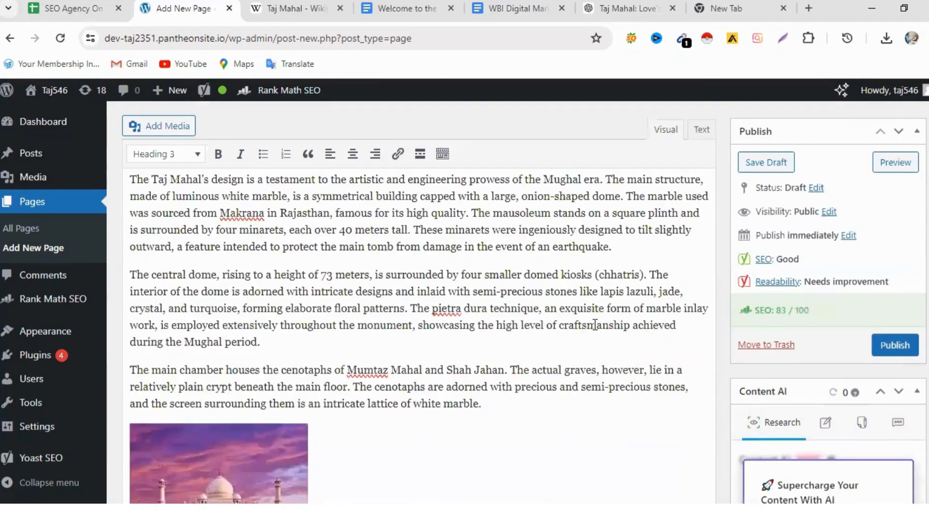
scroll(590, 305, "up", 7)
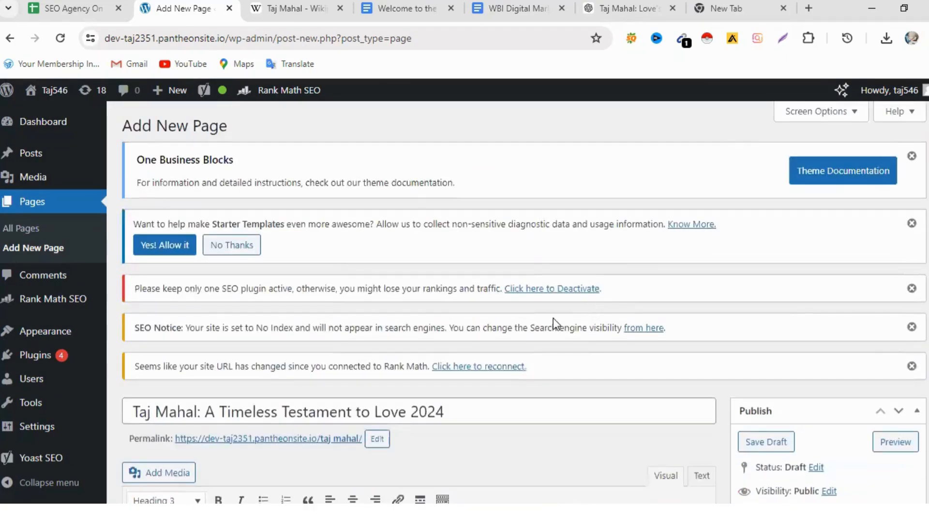
left_click_drag(457, 408, 133, 412)
right_click(212, 408)
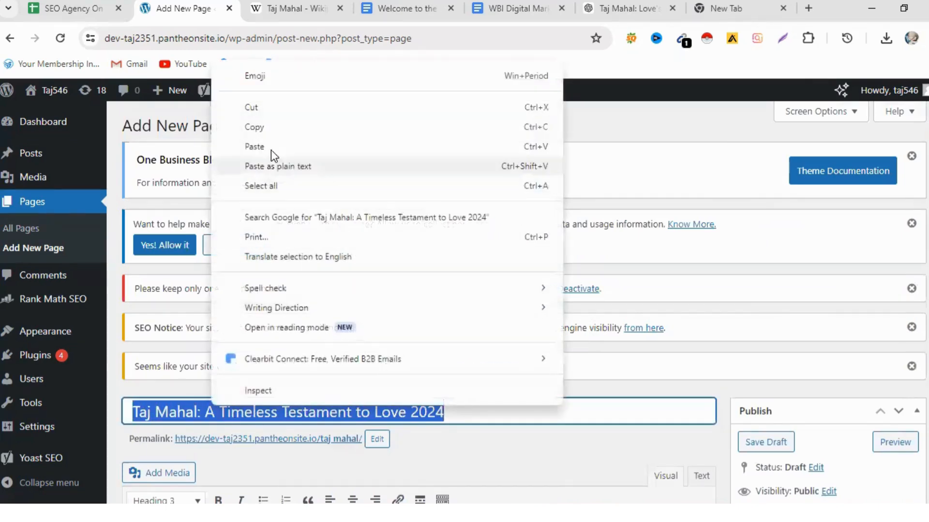
left_click(274, 129)
- In the Rank Math snippet editor, replace the title with the copied "Taj Mahal: A Timeless Testament to Love 2024" and shorten the permalink to "taj-mahal"
scroll(717, 411, "down", 10)
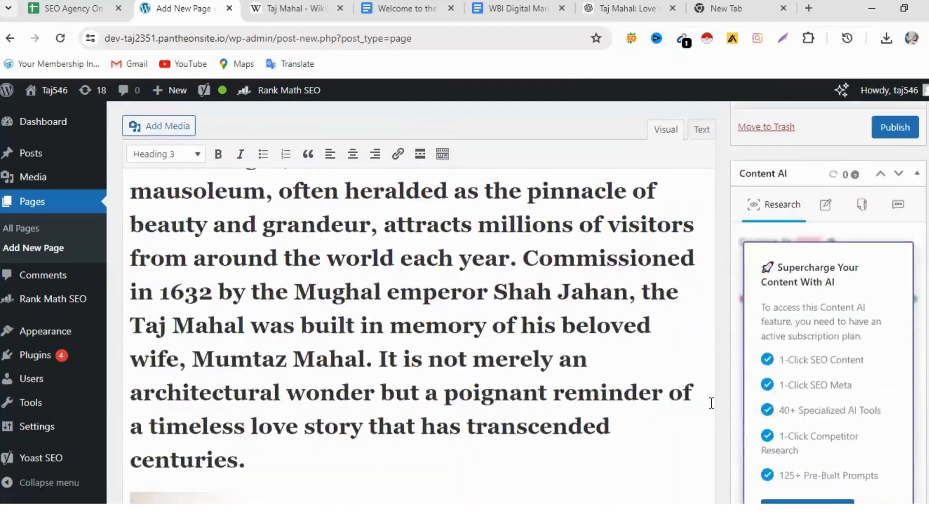
scroll(656, 388, "down", 15)
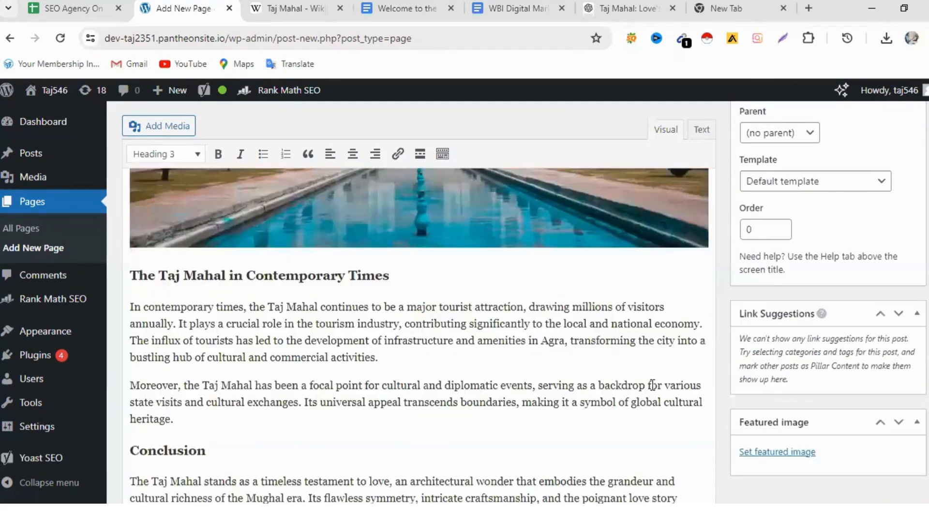
scroll(648, 383, "down", 10)
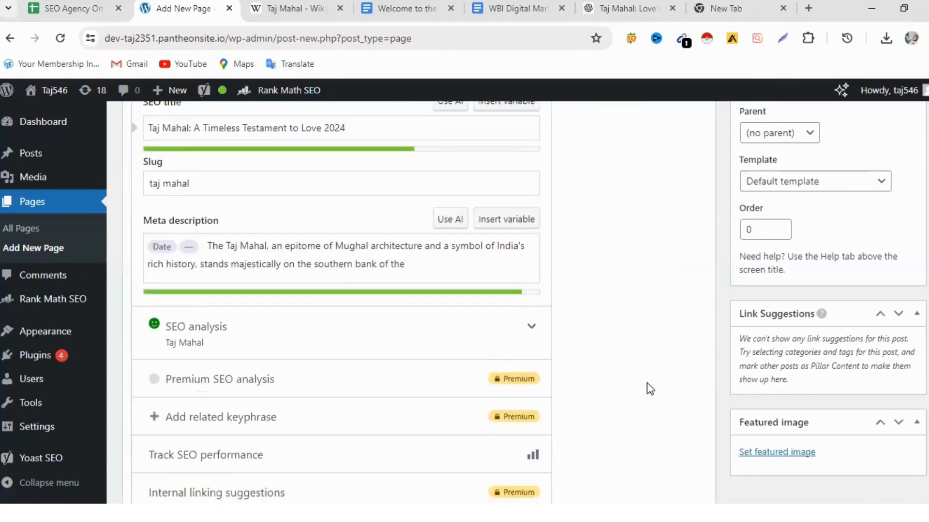
scroll(644, 381, "down", 10)
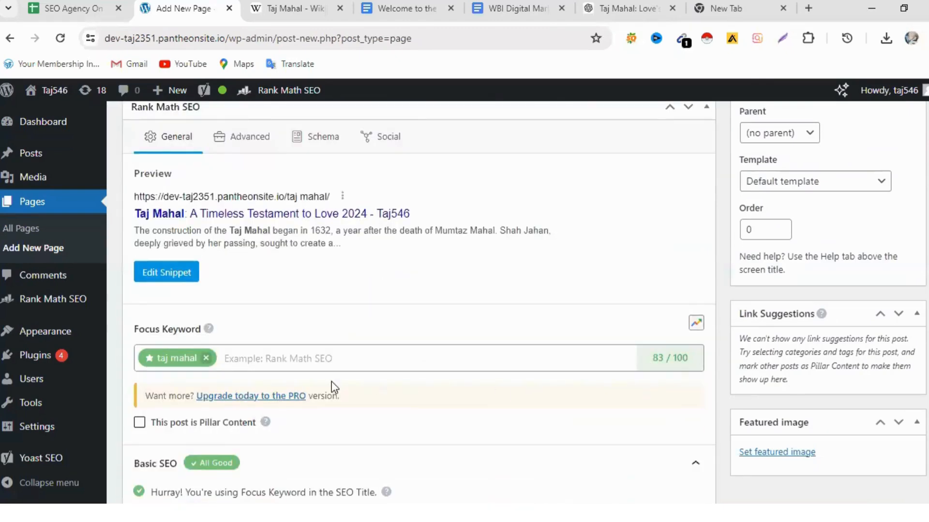
left_click(157, 276)
left_click(407, 347)
key("BackSpace")
key("BackSpace")
key("BackSpace")
key("BackSpace")
key("BackSpace")
key("BackSpace")
key("BackSpace")
key("BackSpace")
key("BackSpace")
key("BackSpace")
key("BackSpace")
key("BackSpace")
key("BackSpace")
key("BackSpace")
key("BackSpace")
key("BackSpace")
key("BackSpace")
key("BackSpace")
key("BackSpace")
key("BackSpace")
key("BackSpace")
key("BackSpace")
key("BackSpace")
key("BackSpace")
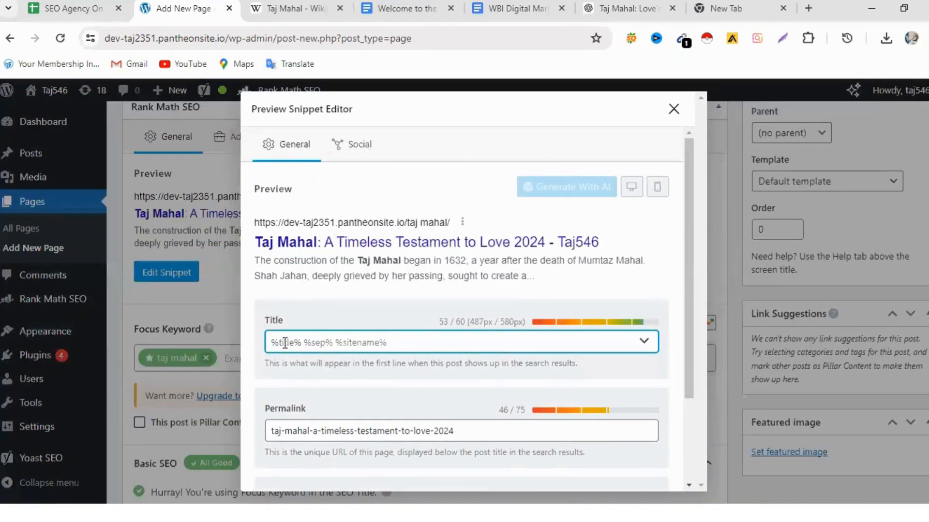
right_click(285, 343)
left_click(363, 177)
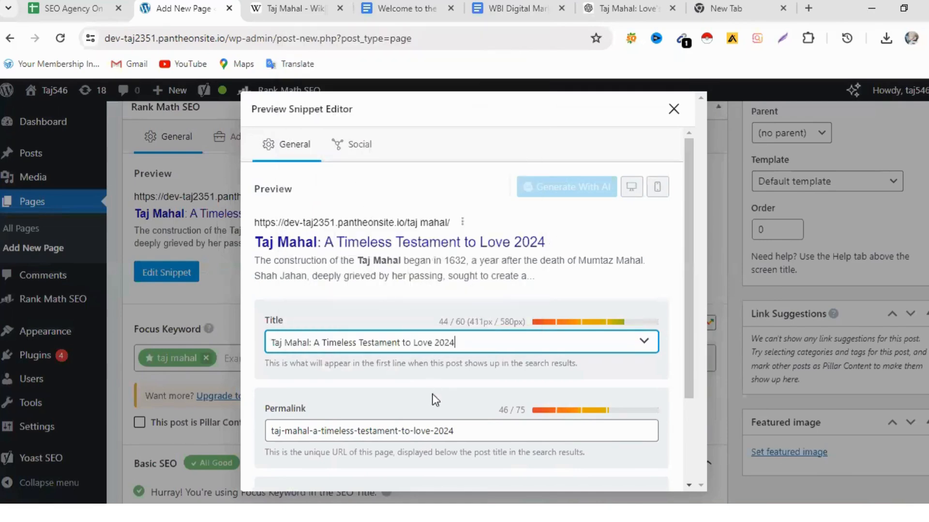
left_click_drag(462, 435, 312, 426)
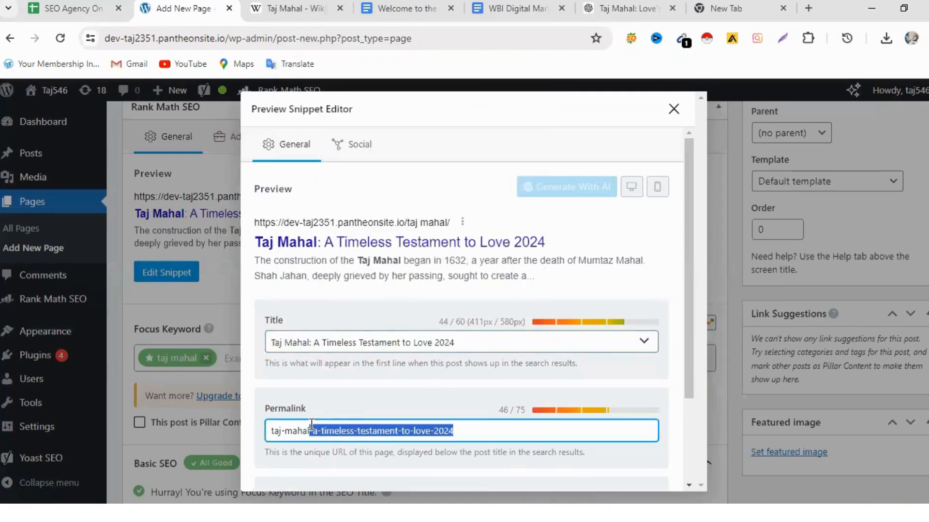
key("BackSpace")
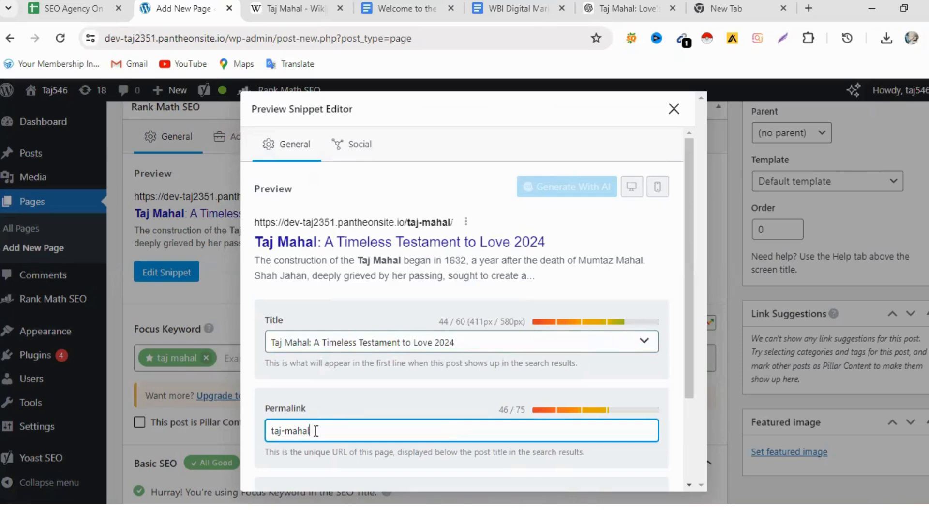
- Replace the hyphen in the snippet's permalink with a space so it reads "taj mahal", and close the snippet editor
left_click(287, 430)
key("BackSpace")
scroll(382, 435, "down", 2)
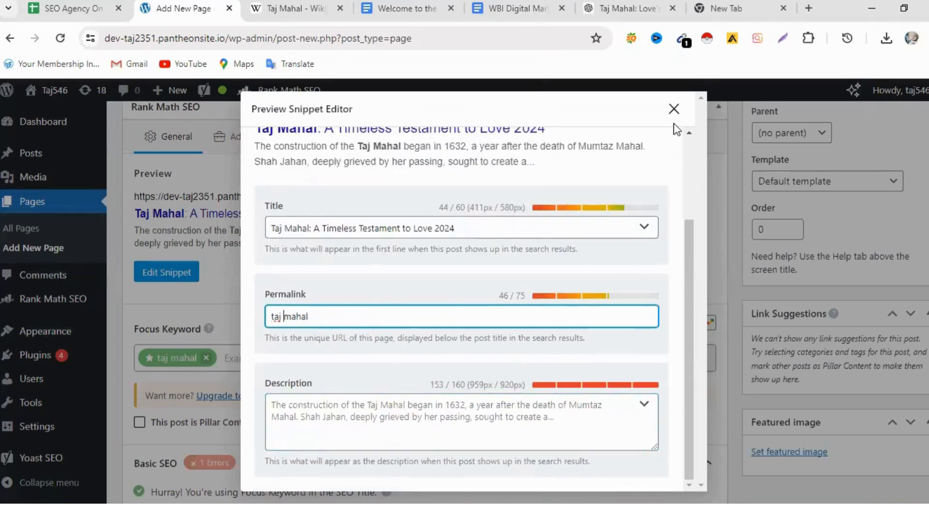
left_click(674, 109)
- Copy the opening sentence of the page content, from "The Taj Mahal, an epitome of Mughal architecture" through "Agra, Uttar Pradesh."
scroll(380, 317, "down", 10)
scroll(382, 323, "up", 15)
scroll(392, 325, "up", 10)
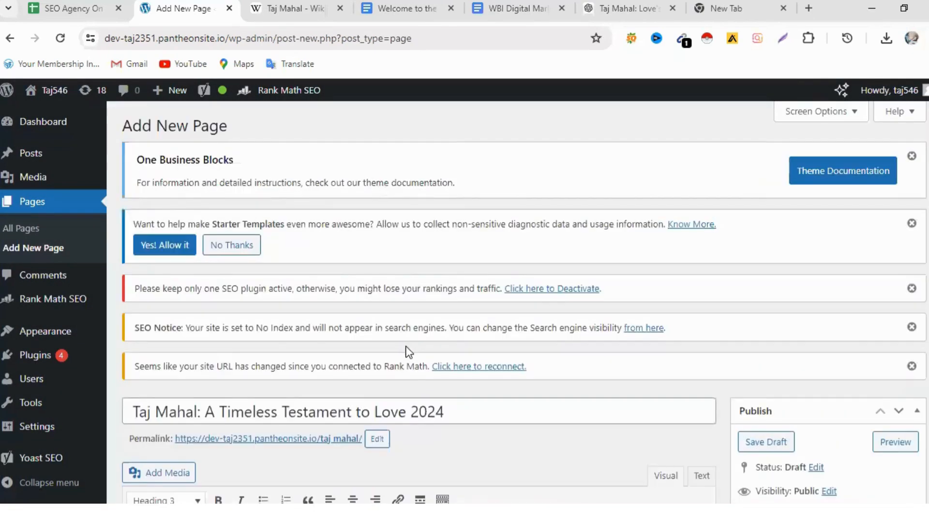
scroll(405, 348, "down", 5)
left_click(136, 276)
left_click_drag(138, 278, 469, 384)
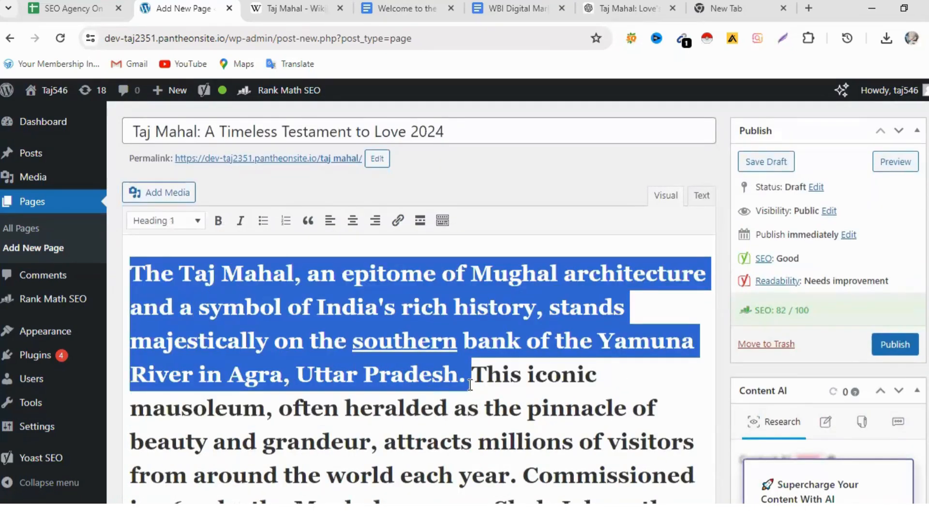
right_click(543, 325)
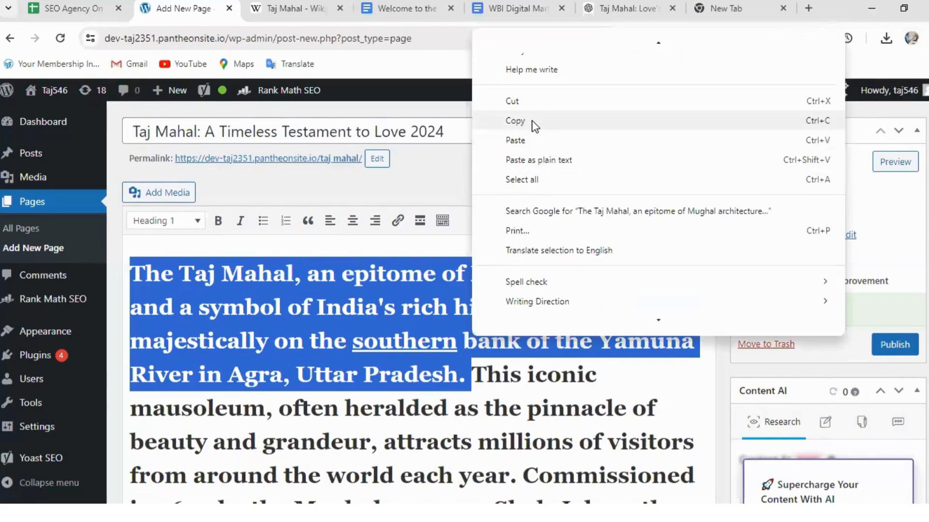
left_click(524, 119)
- Paste the copied opening sentence as the description in the Rank Math snippet editor and close the editor
scroll(405, 366, "down", 15)
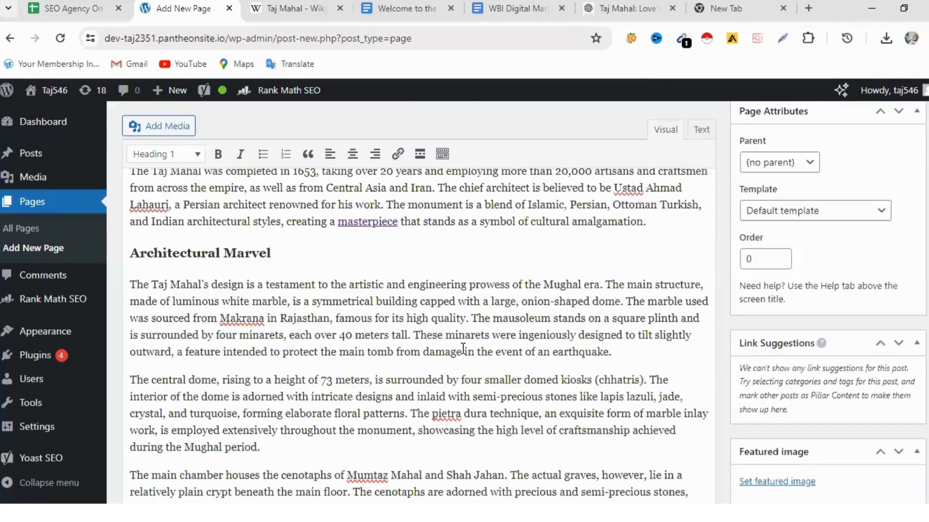
scroll(463, 349, "down", 20)
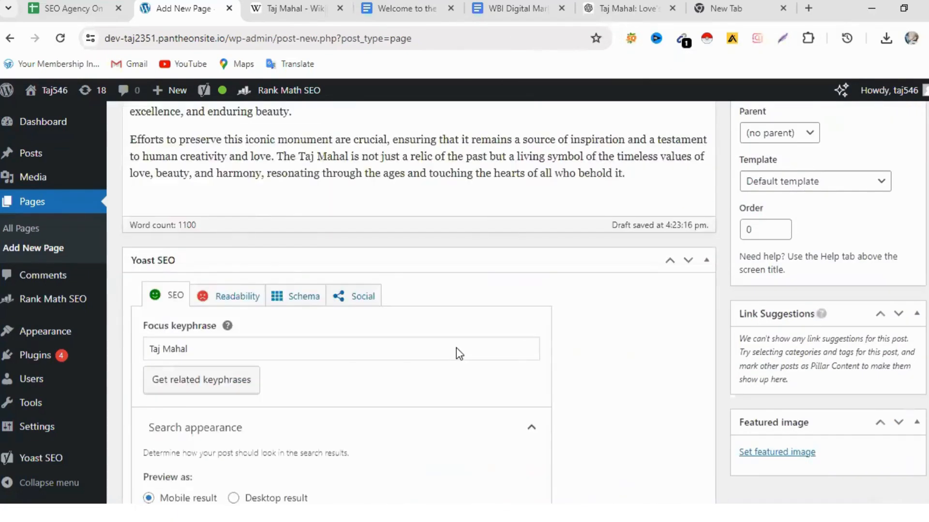
scroll(457, 354, "down", 5)
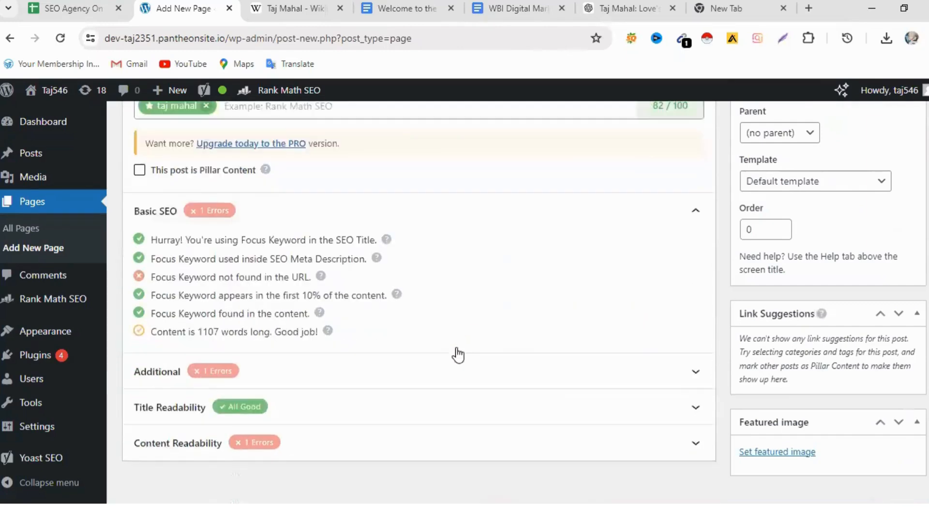
scroll(457, 355, "up", 3)
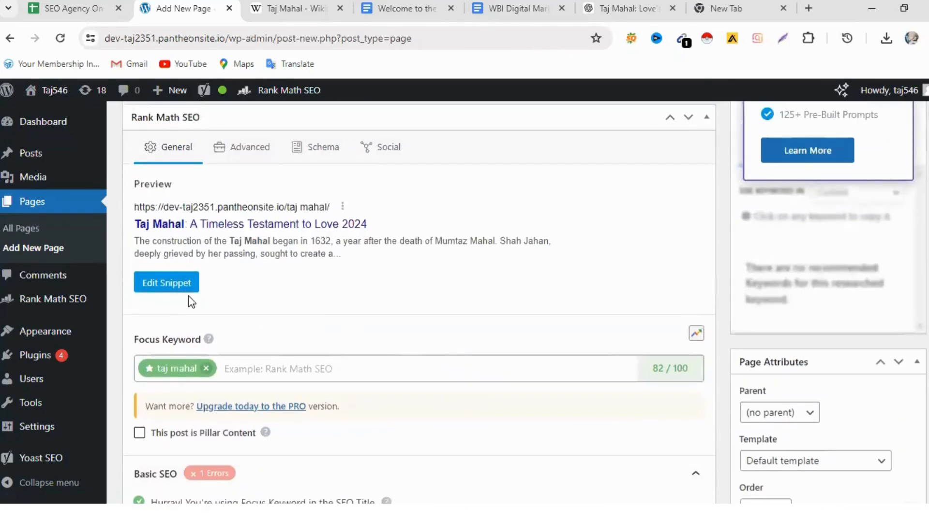
left_click(166, 282)
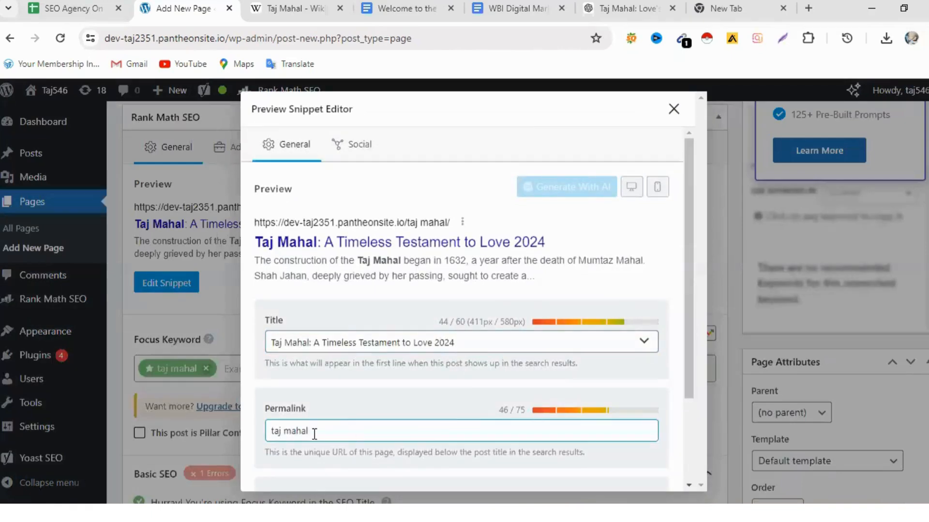
scroll(332, 432, "down", 3)
left_click(283, 409)
right_click(282, 410)
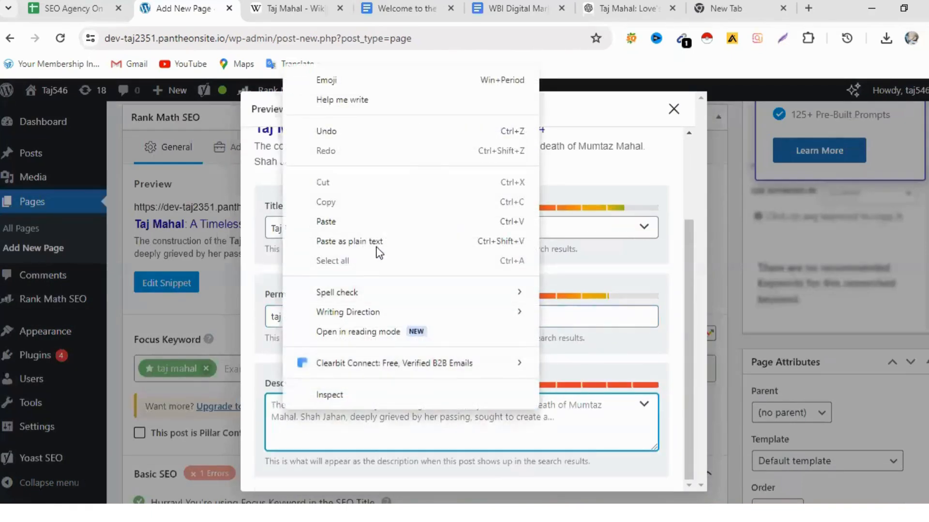
left_click(342, 225)
left_click(674, 110)
- Check the Rank Math preview, score and Basic SEO results, and look over the Yoast SEO title, slug and meta description
scroll(560, 415, "down", 4)
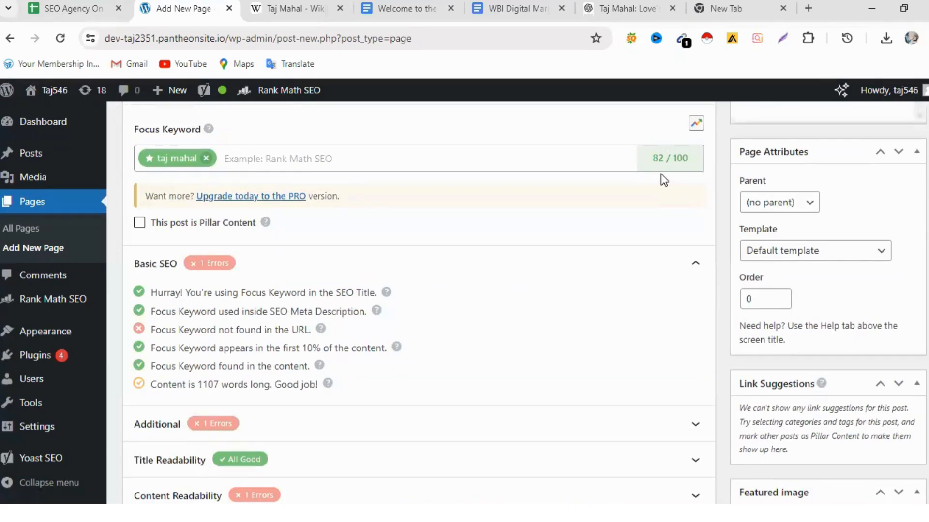
scroll(626, 291, "up", 4)
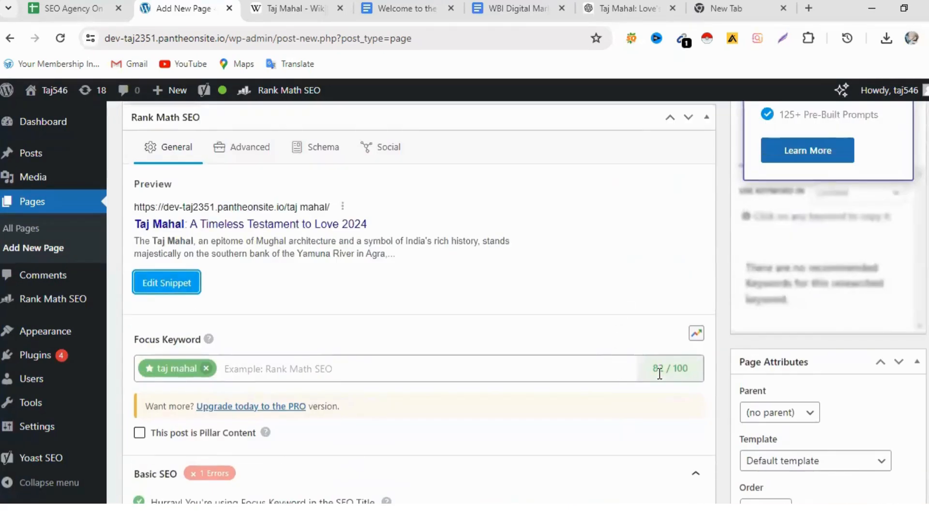
scroll(657, 368, "up", 12)
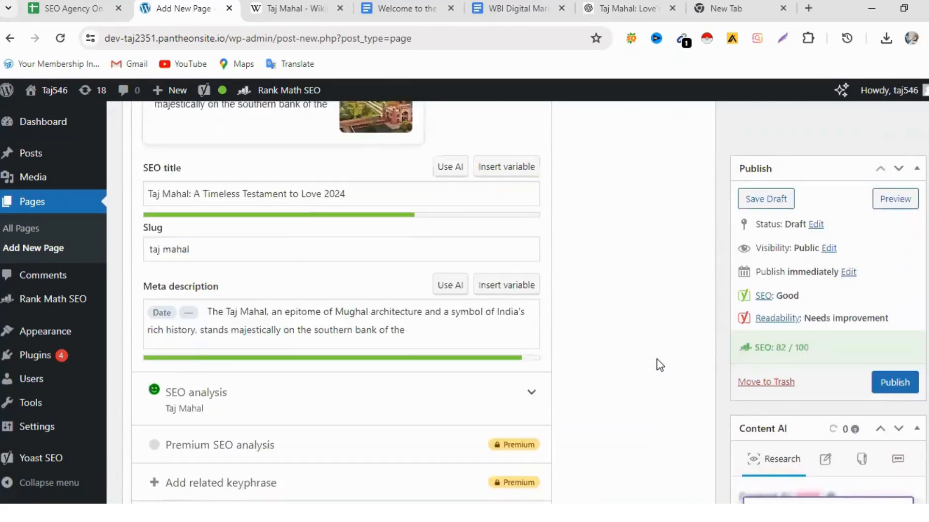
scroll(658, 373, "down", 11)
scroll(651, 384, "up", 10)
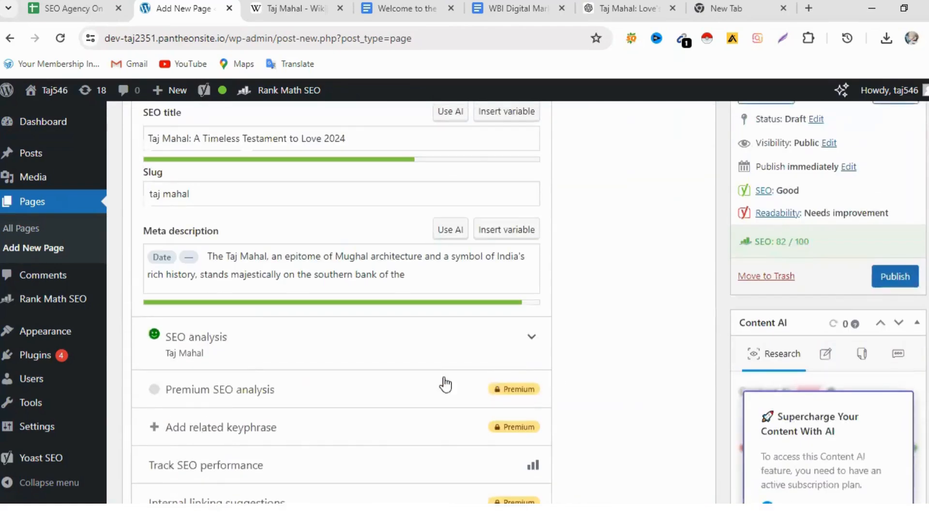
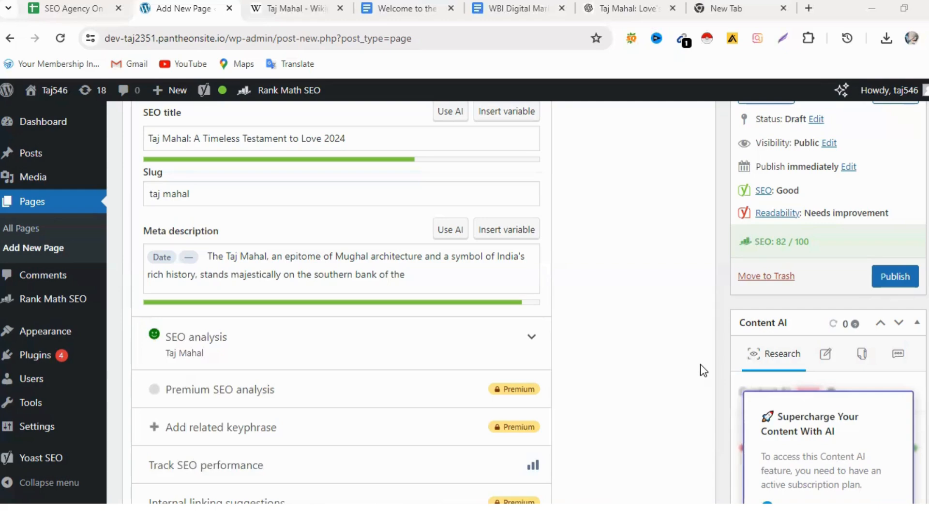
scroll(457, 370, "up", 10)
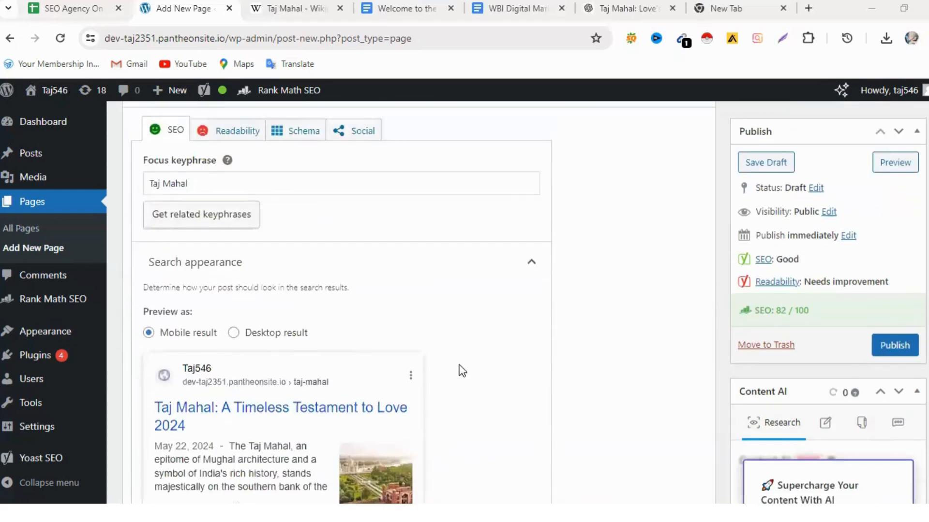
scroll(458, 364, "up", 15)
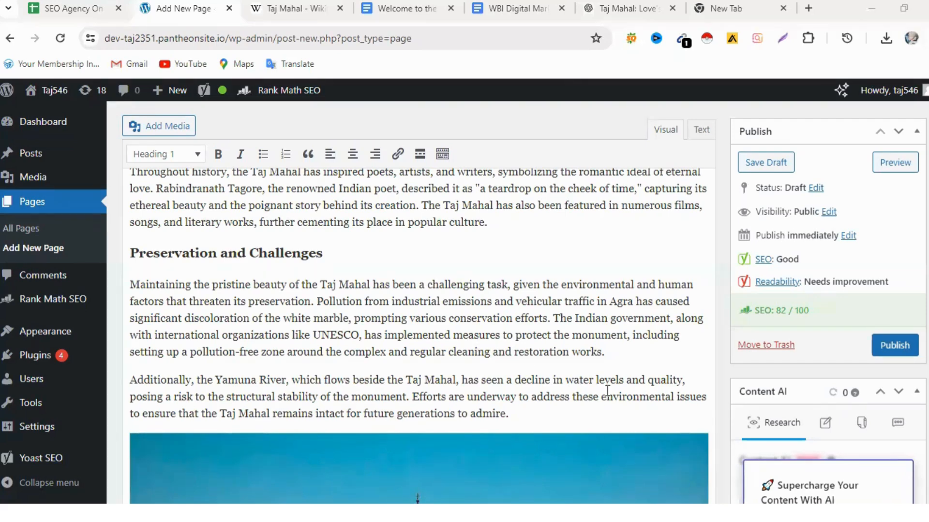
scroll(560, 375, "up", 4)
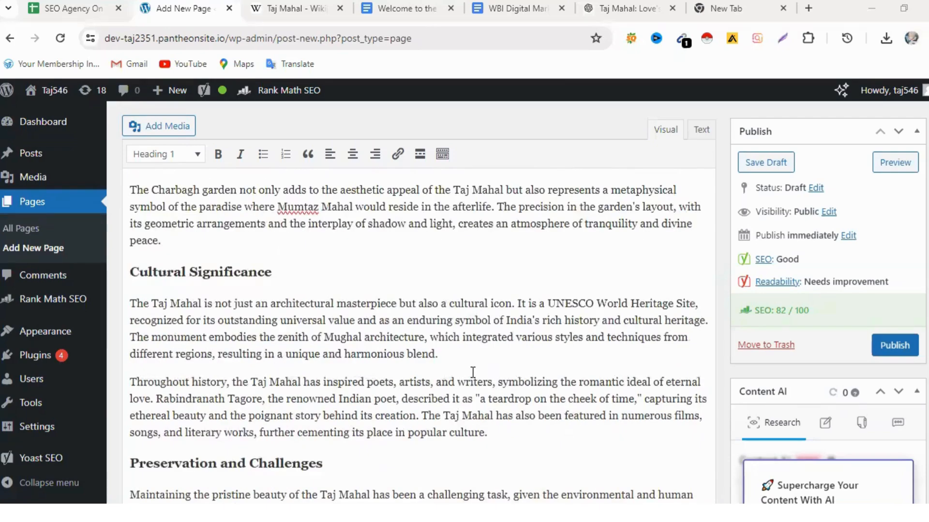
scroll(472, 373, "up", 3)
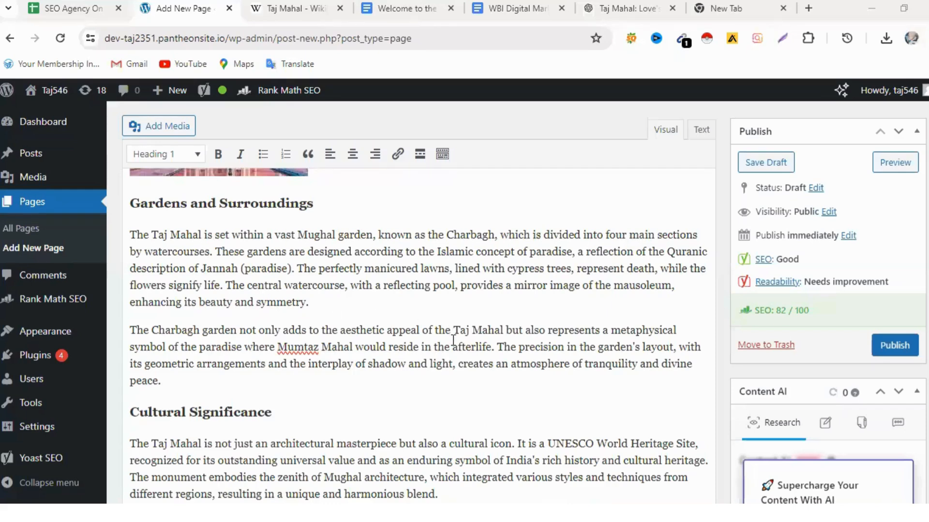
- Search Google for "plagiarism checkersmall seo tools" in the empty browser tab and open the SmallSEOTools Plagiarism Checker result
left_click(756, 7)
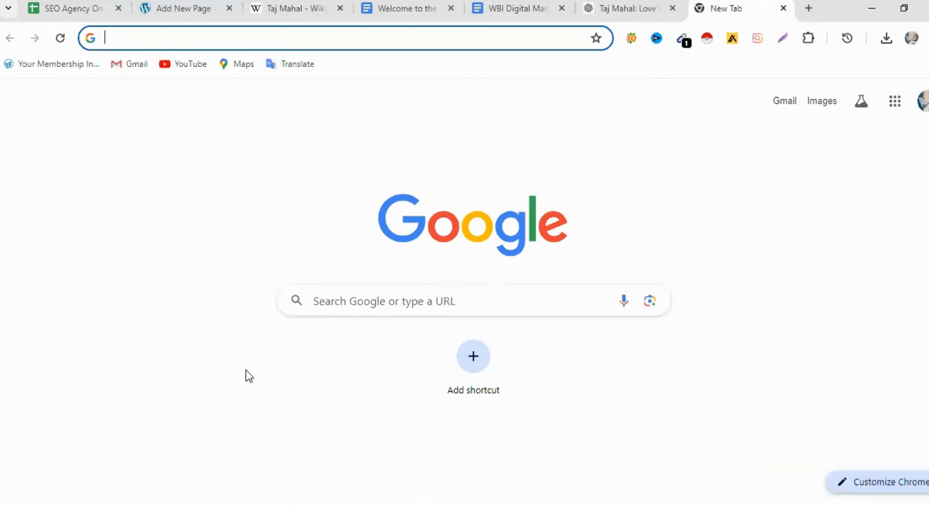
left_click(139, 38)
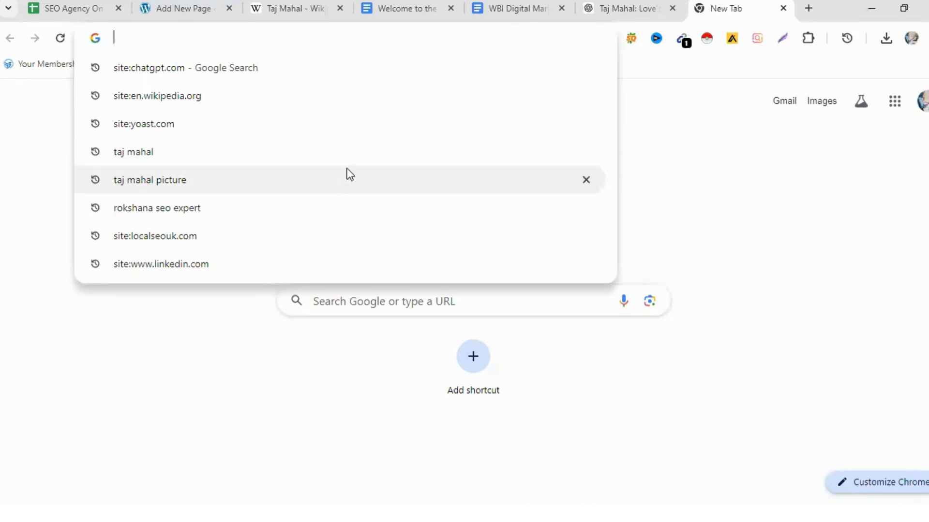
type("plagiarism checker")
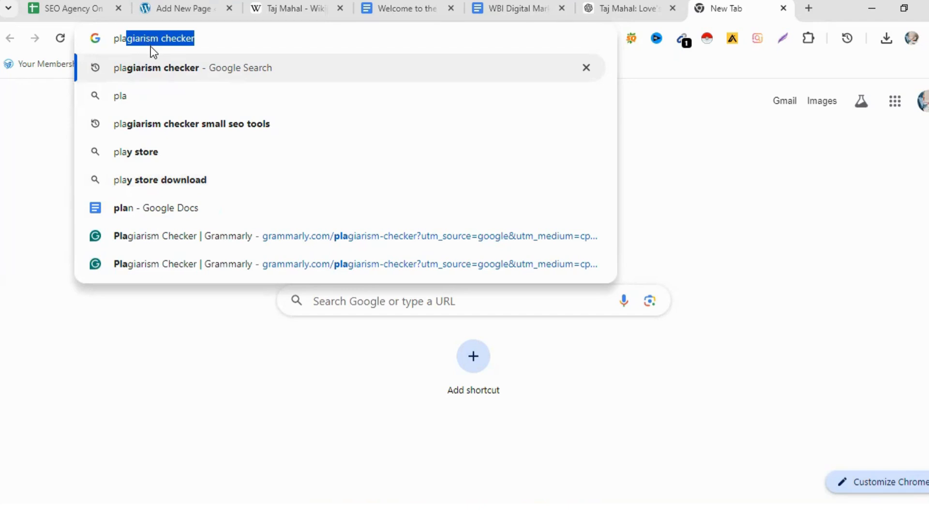
left_click(212, 40)
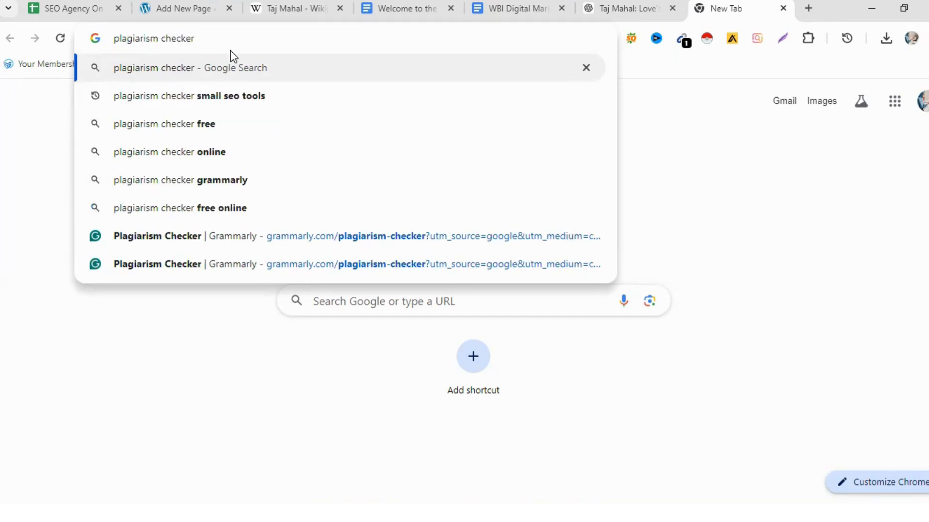
type("small")
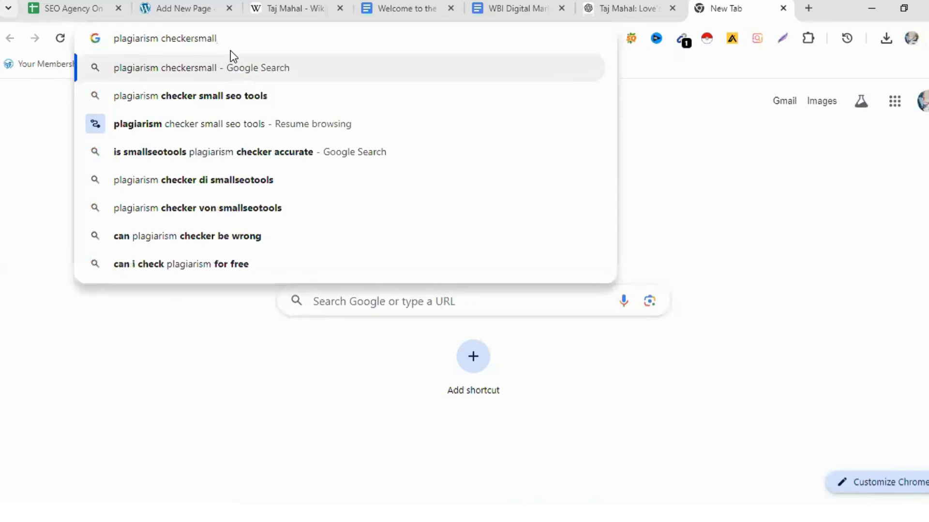
type(" seo")
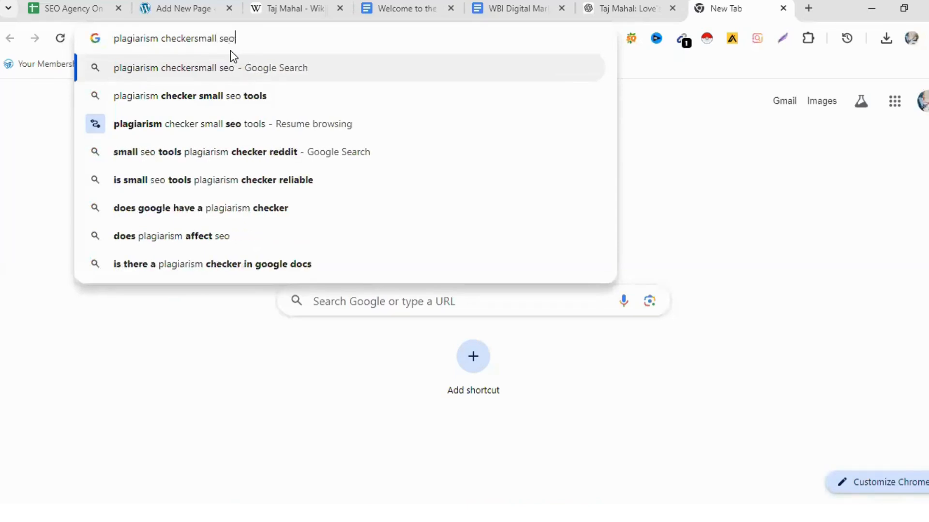
type(" too")
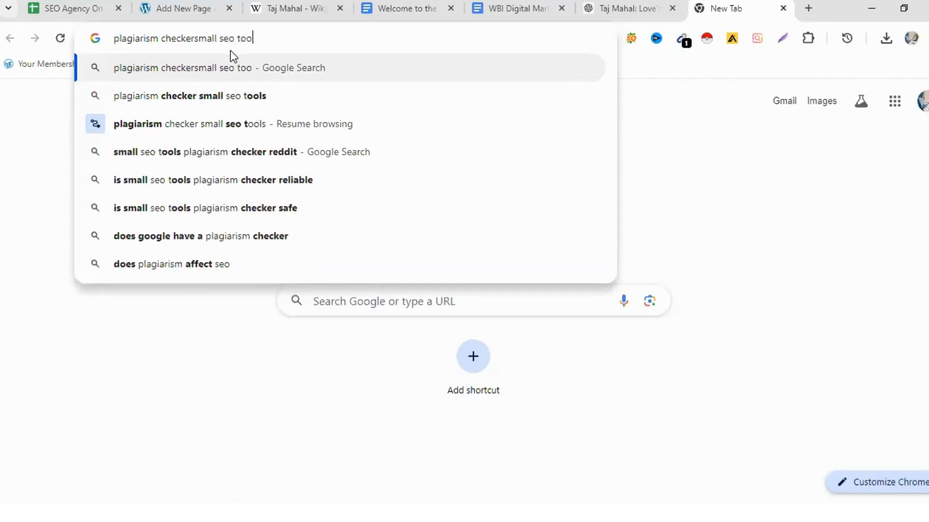
type("ls")
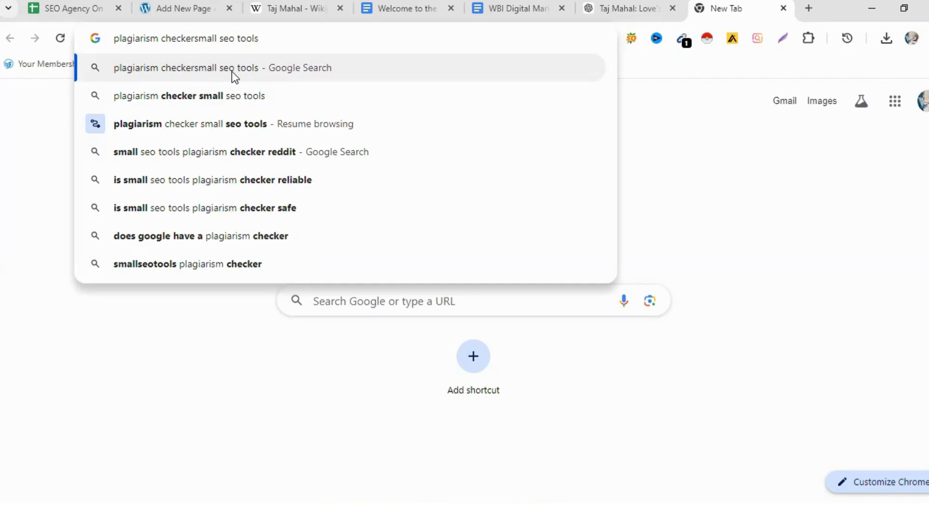
left_click(231, 72)
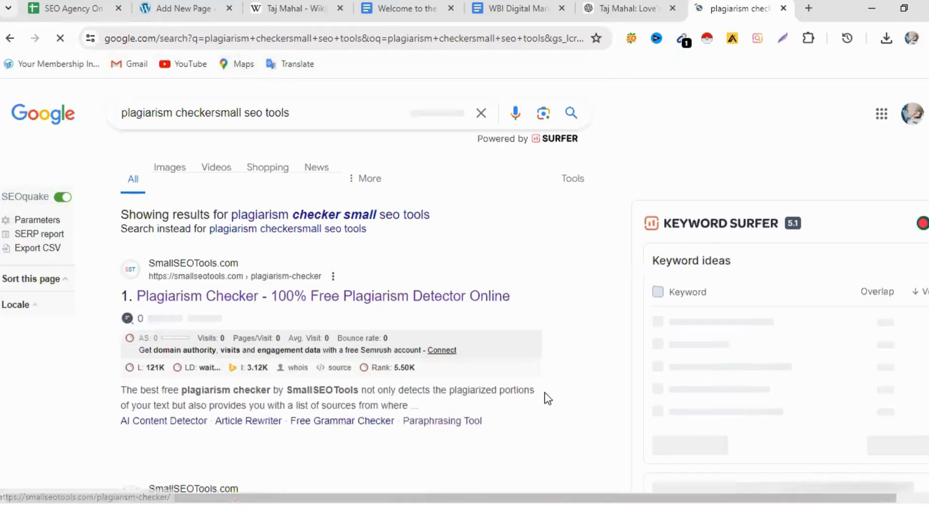
left_click(305, 297)
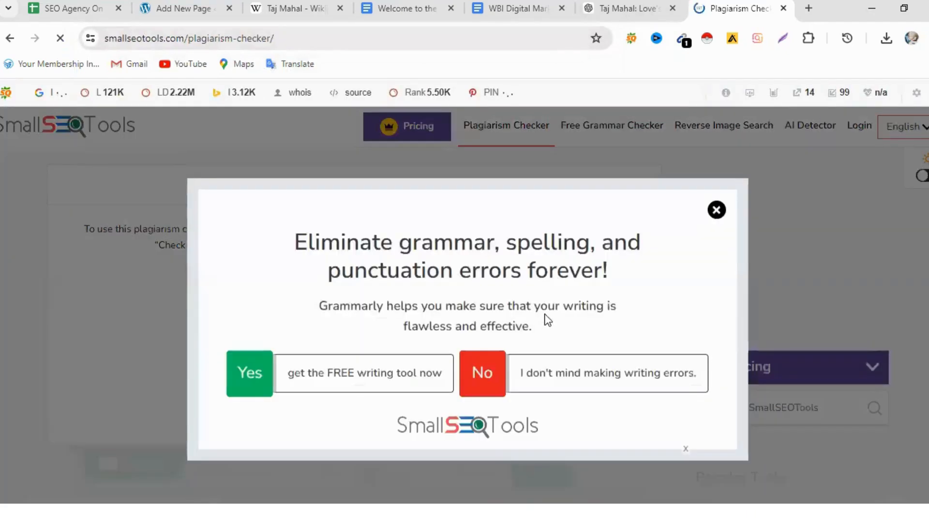
left_click(716, 210)
- Copy the whole Taj Mahal article from the ChatGPT conversation, from its title through the end of the Conclusion
left_click(622, 8)
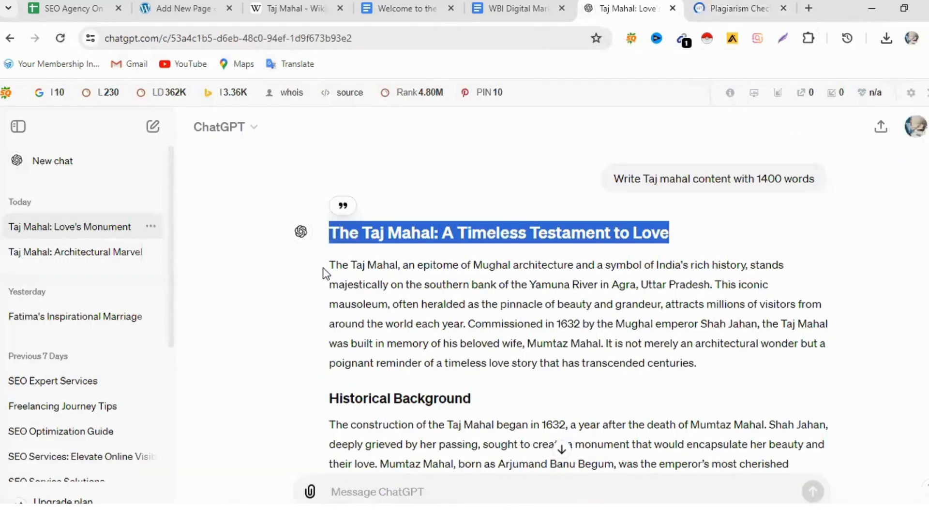
left_click(332, 239)
left_click_drag(327, 234, 535, 406)
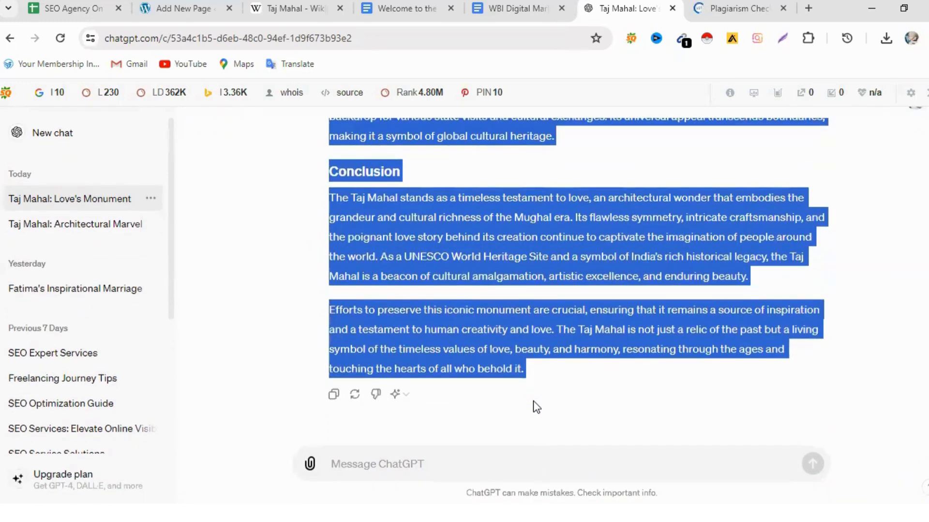
right_click(568, 226)
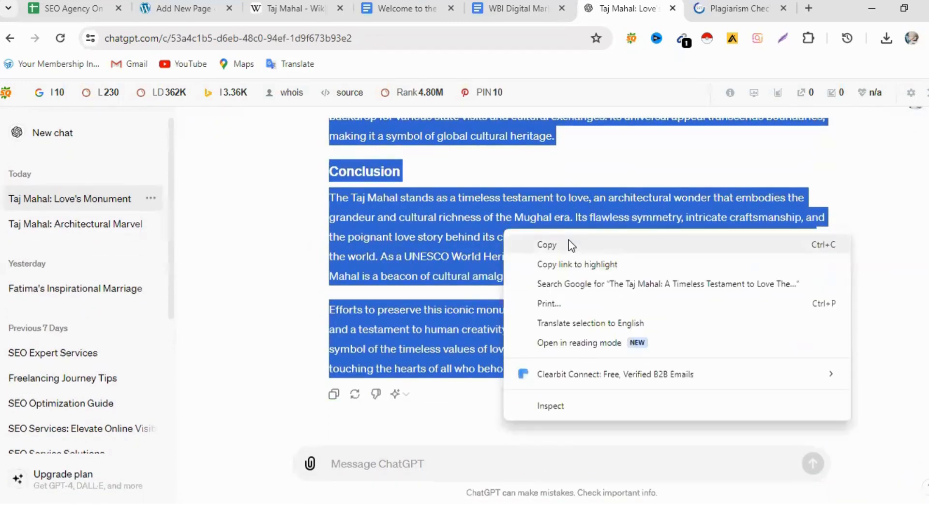
left_click(568, 243)
- Paste the copied Taj Mahal article into the text area of the SmallSEOTools Plagiarism Checker
left_click(745, 7)
scroll(215, 312, "down", 5)
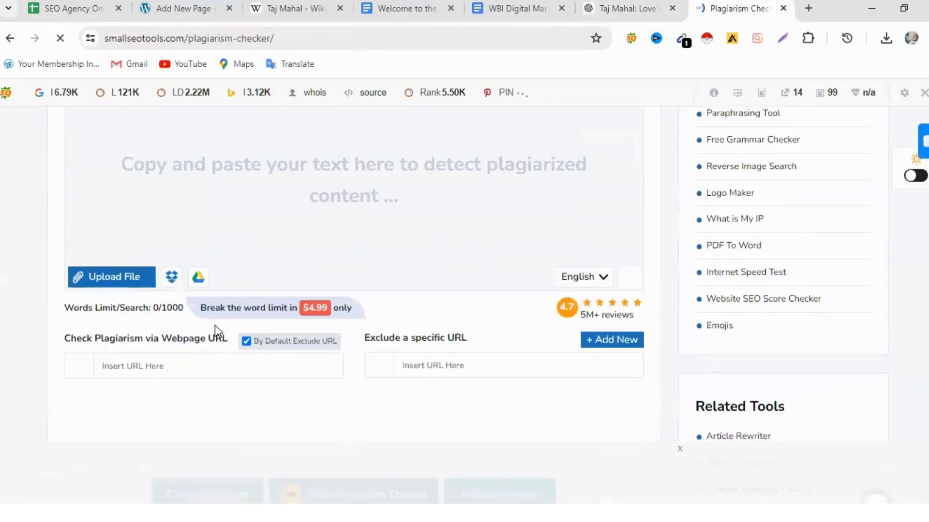
scroll(215, 325, "up", 2)
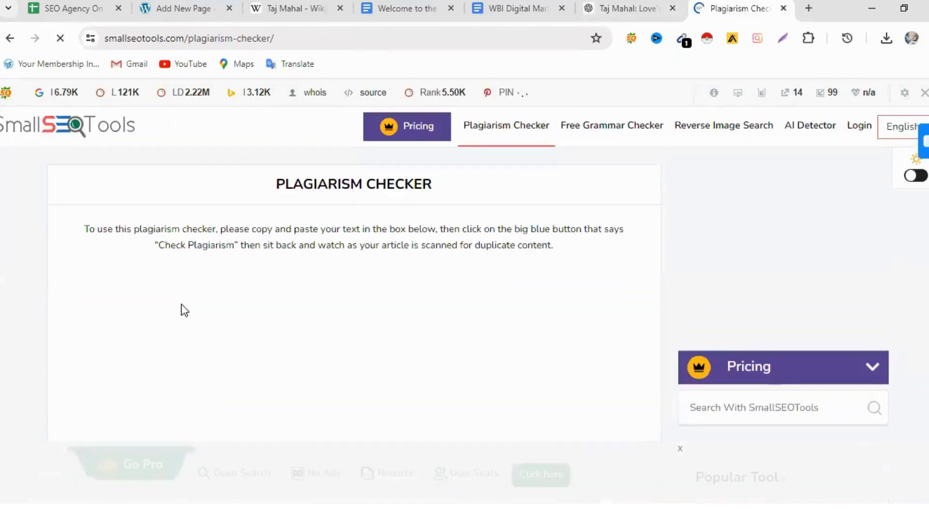
scroll(220, 362, "down", 4)
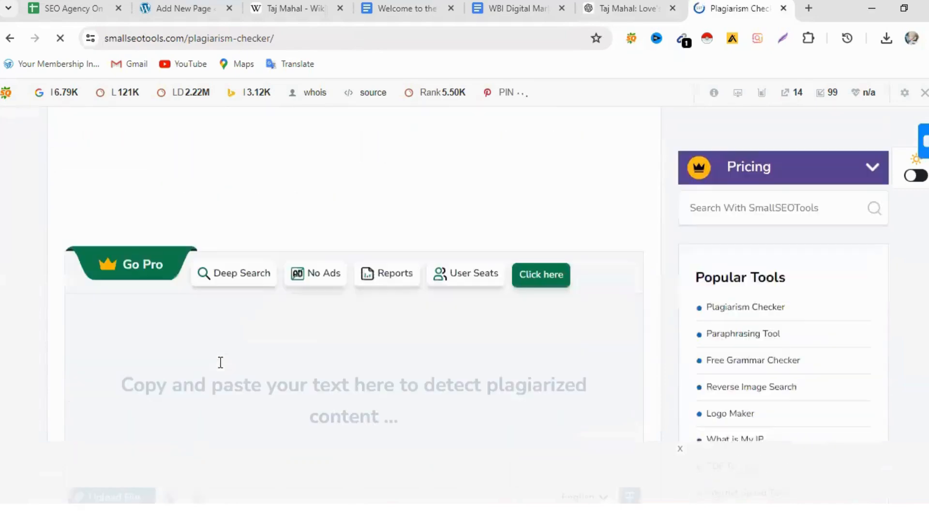
right_click(144, 337)
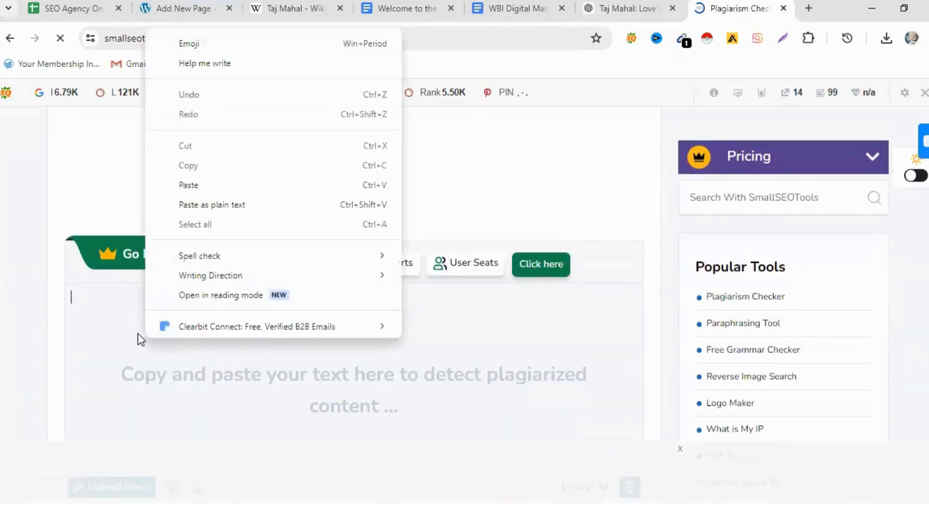
left_click(204, 184)
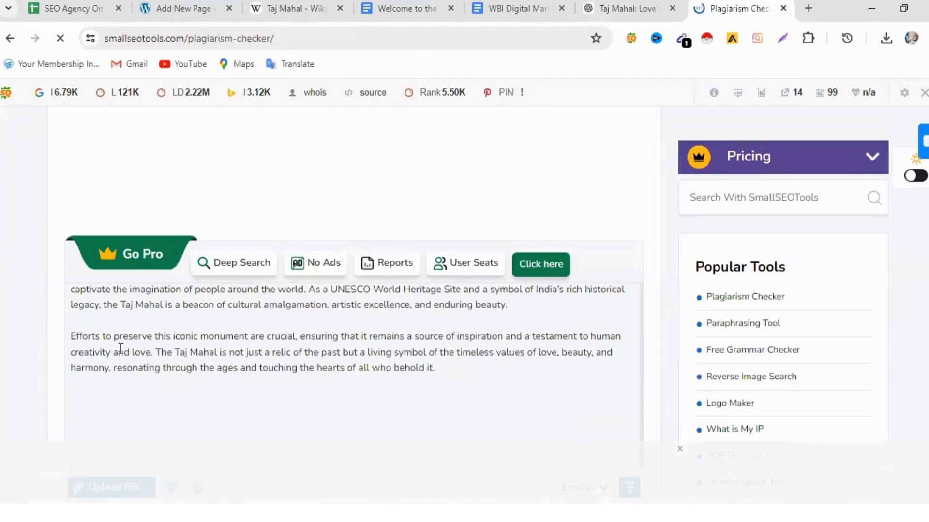
- Try to run the free plagiarism check on the pasted article, including the human verification, and dismiss the premium offer
scroll(250, 407, "down", 5)
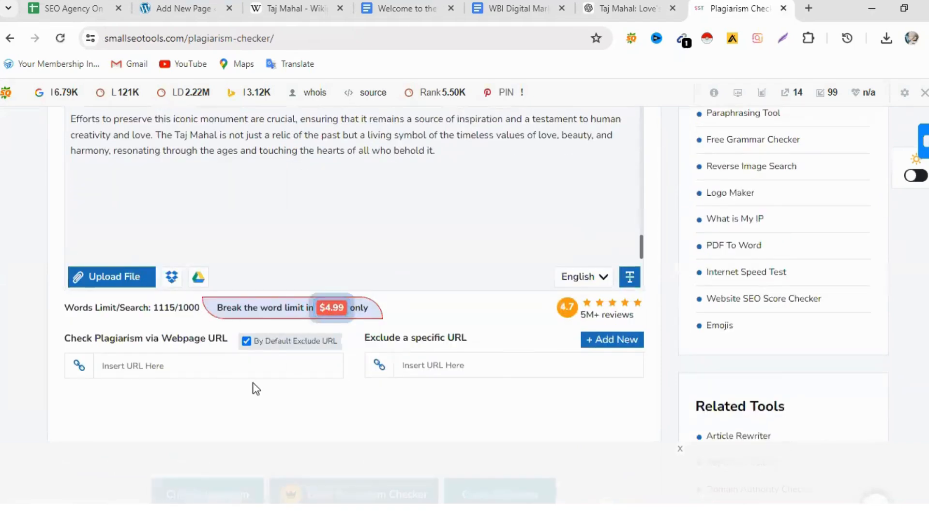
scroll(304, 405, "down", 3)
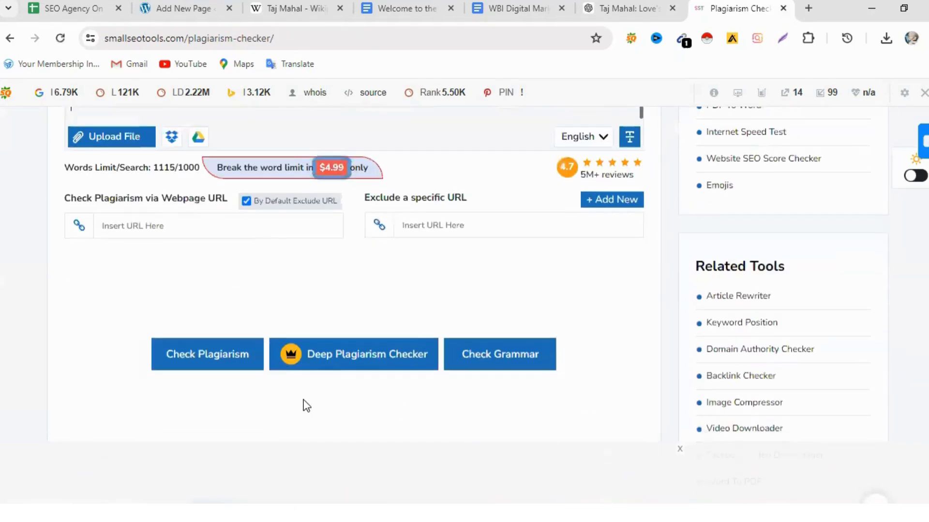
left_click(219, 368)
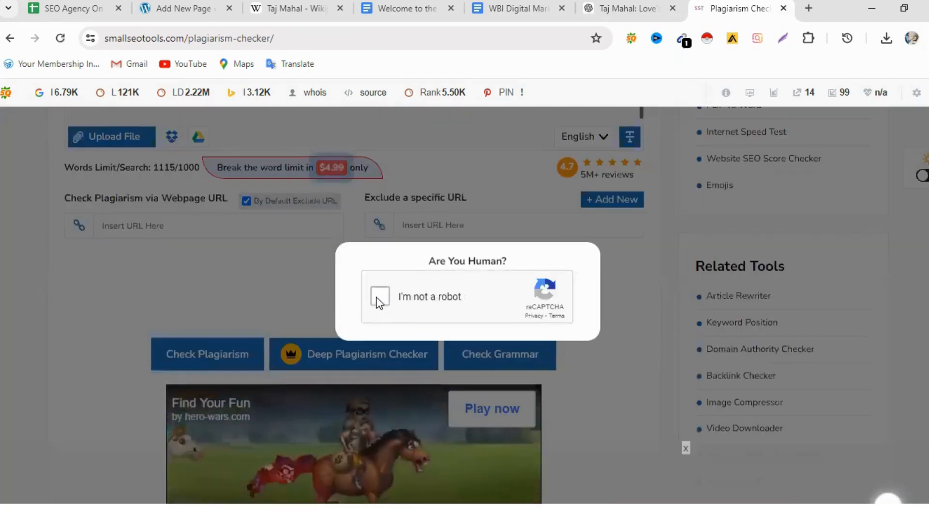
left_click(373, 303)
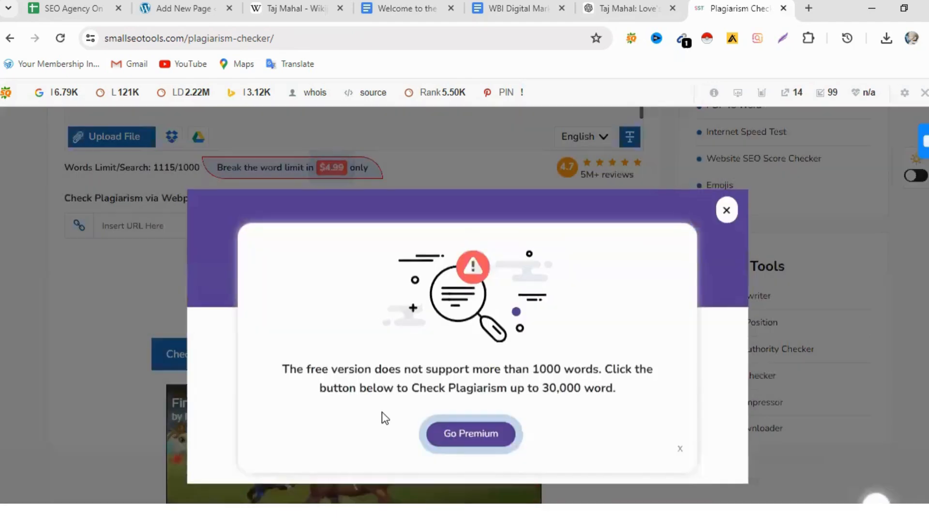
left_click(726, 212)
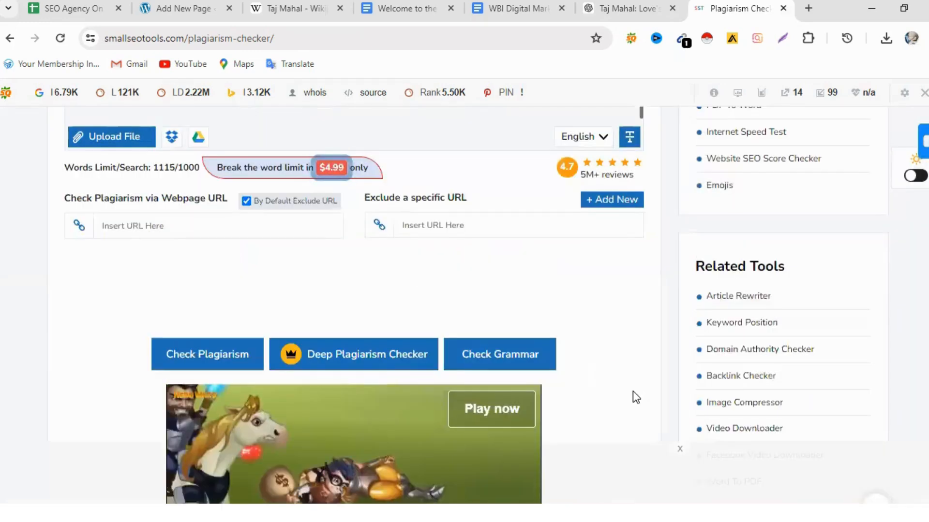
- Retry the free plagiarism check on the same full article, close the premium offer again and return to the pasted text
scroll(633, 391, "up", 3)
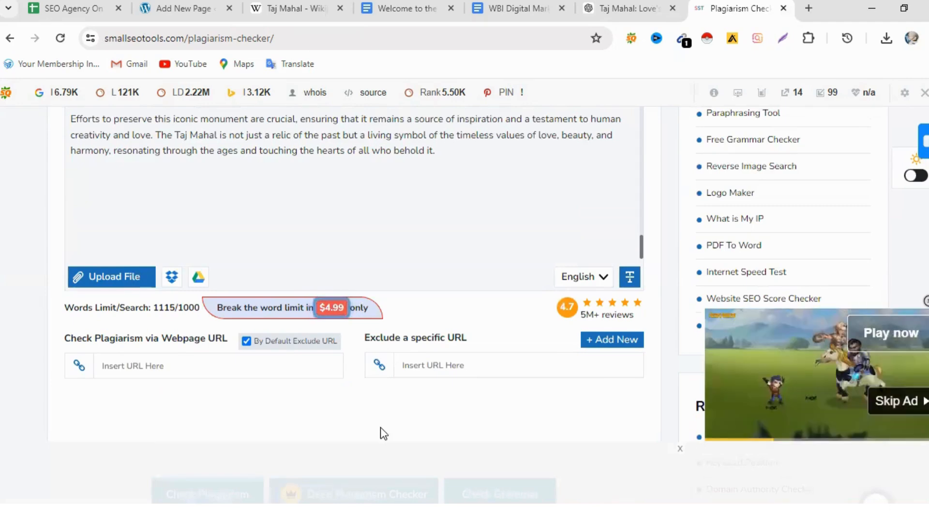
scroll(387, 440, "down", 2)
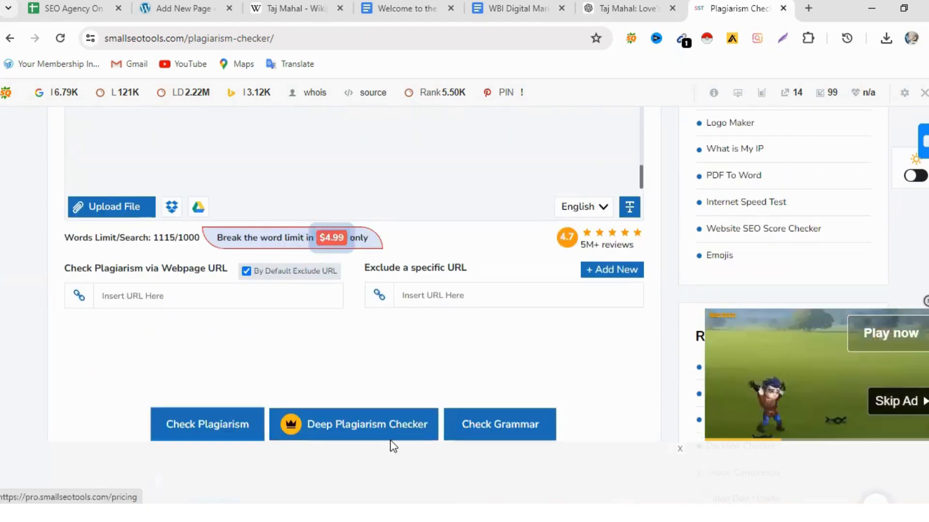
scroll(391, 445, "down", 3)
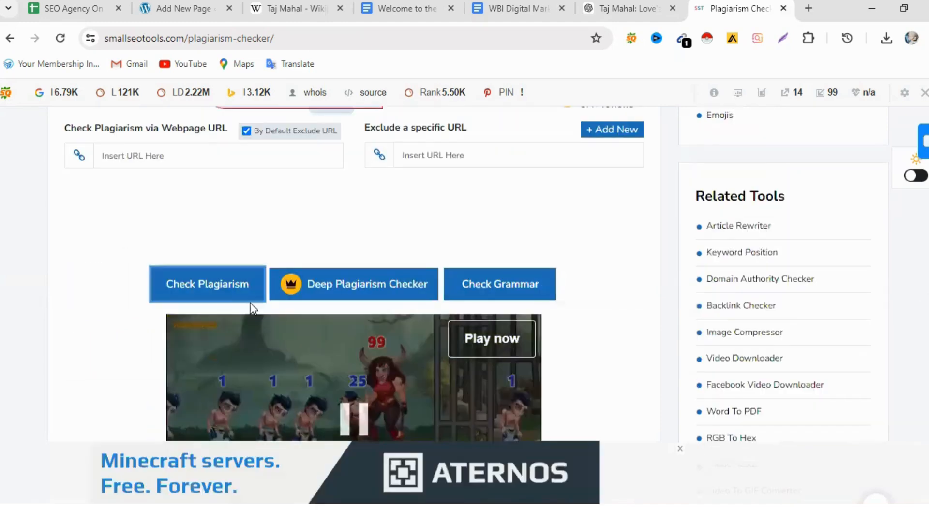
left_click(249, 294)
left_click(375, 297)
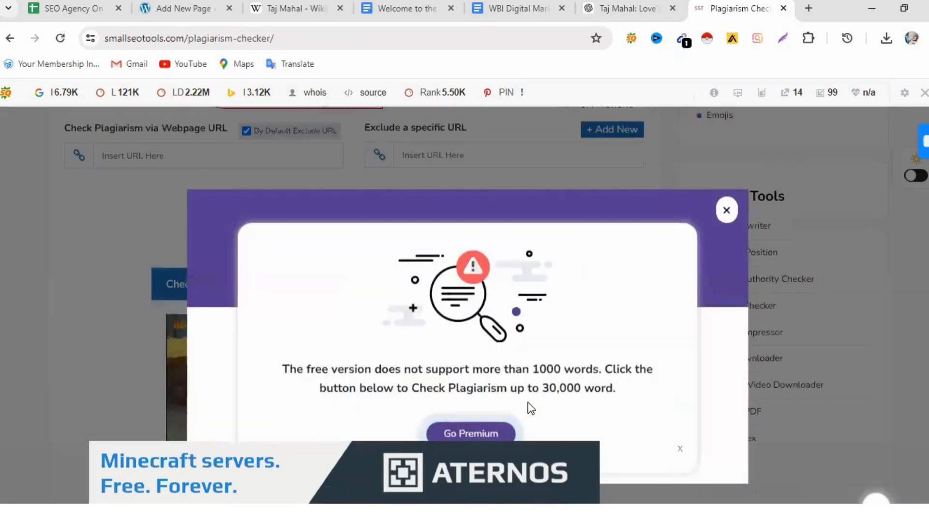
scroll(580, 346, "down", 4)
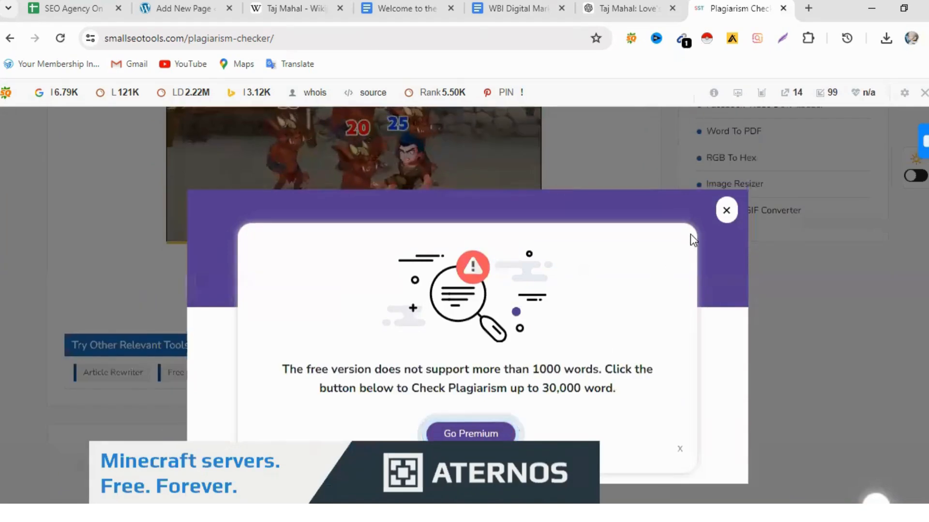
left_click(726, 213)
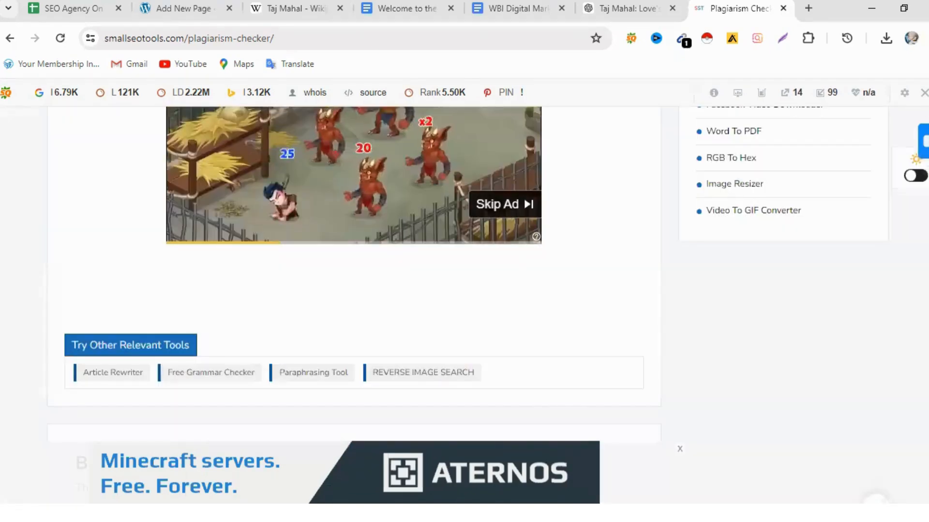
scroll(414, 317, "up", 4)
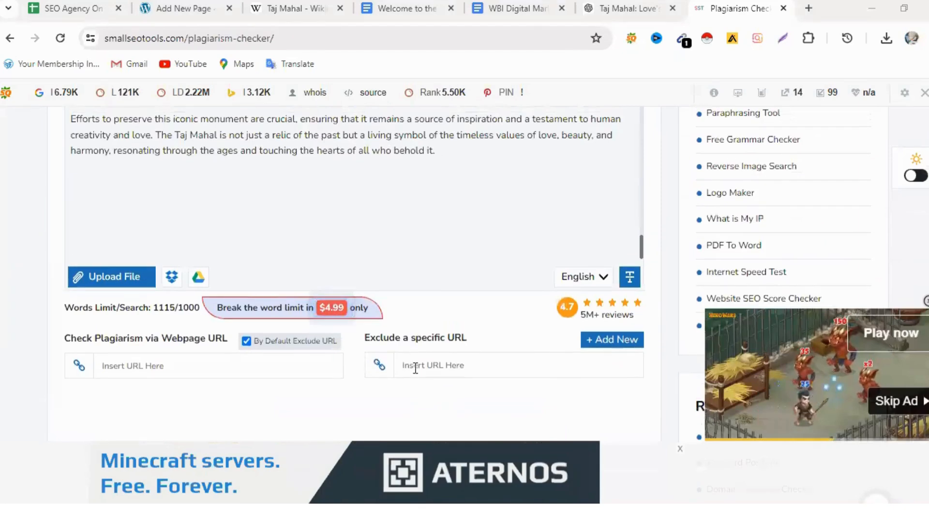
scroll(469, 335, "up", 8)
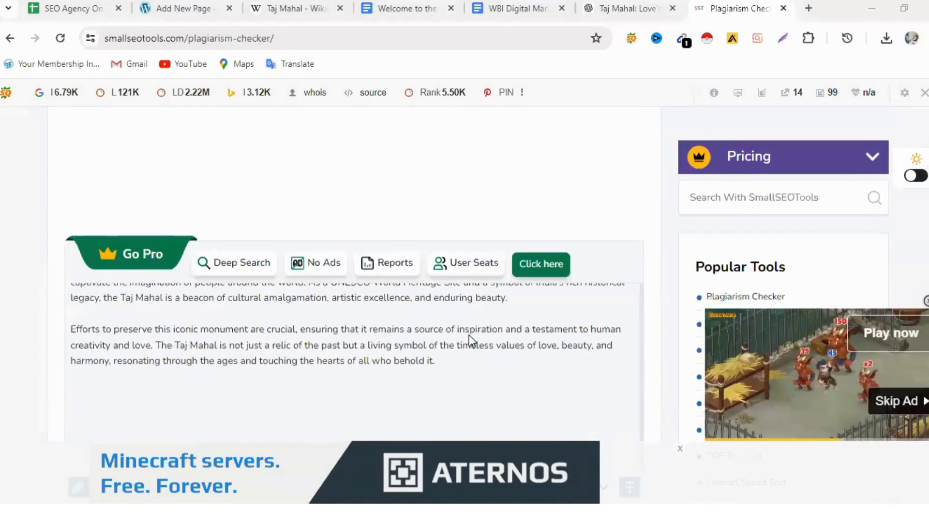
- Look through the pasted Taj Mahal article and the plagiarism checker page, examining the word limit and the available checking options
scroll(567, 288, "up", 8)
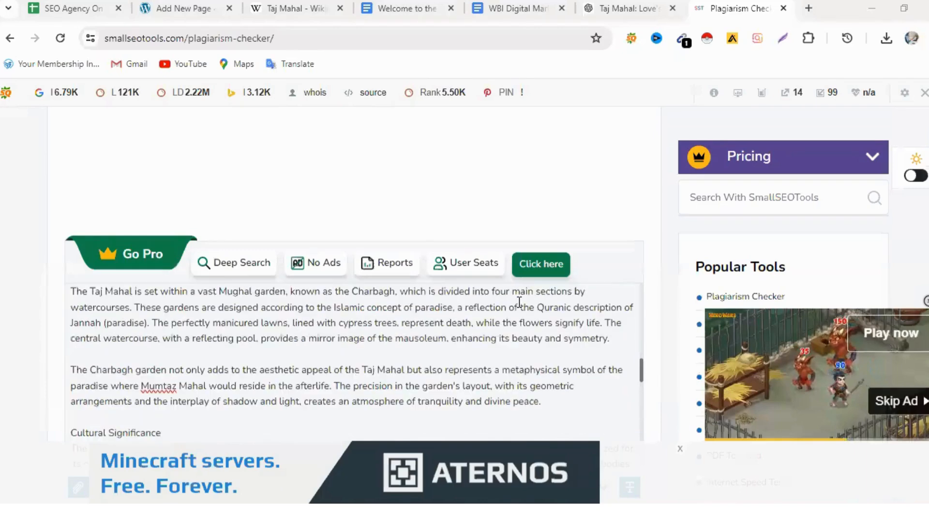
scroll(517, 304, "down", 4)
scroll(518, 304, "down", 10)
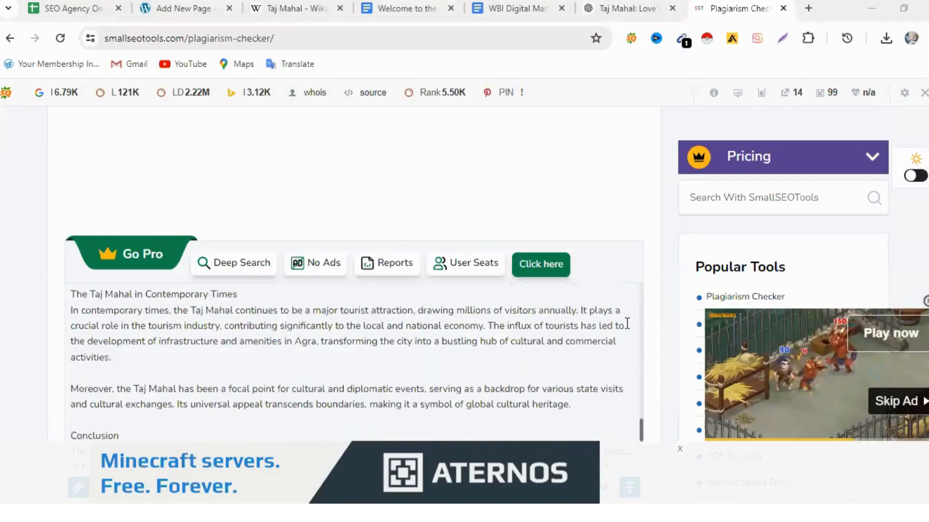
scroll(667, 332, "down", 4)
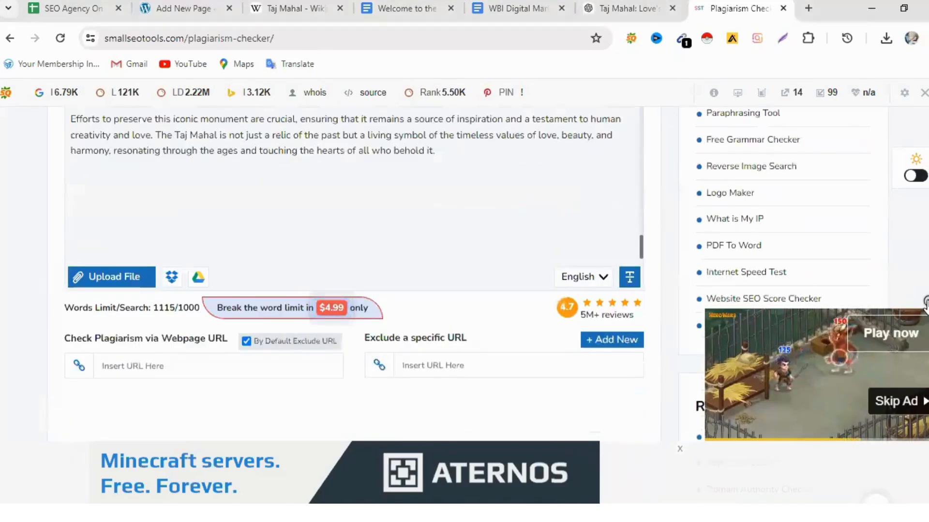
scroll(574, 291, "down", 2)
scroll(580, 303, "down", 3)
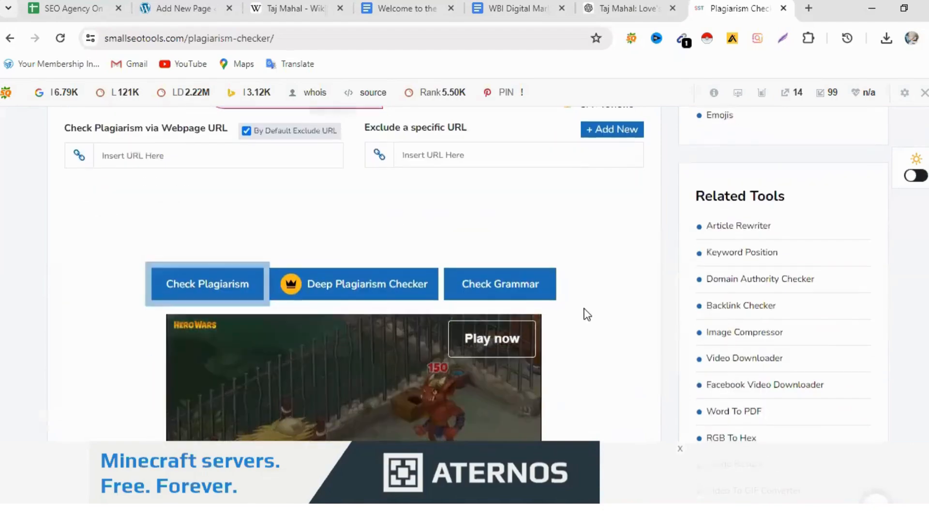
scroll(586, 315, "down", 6)
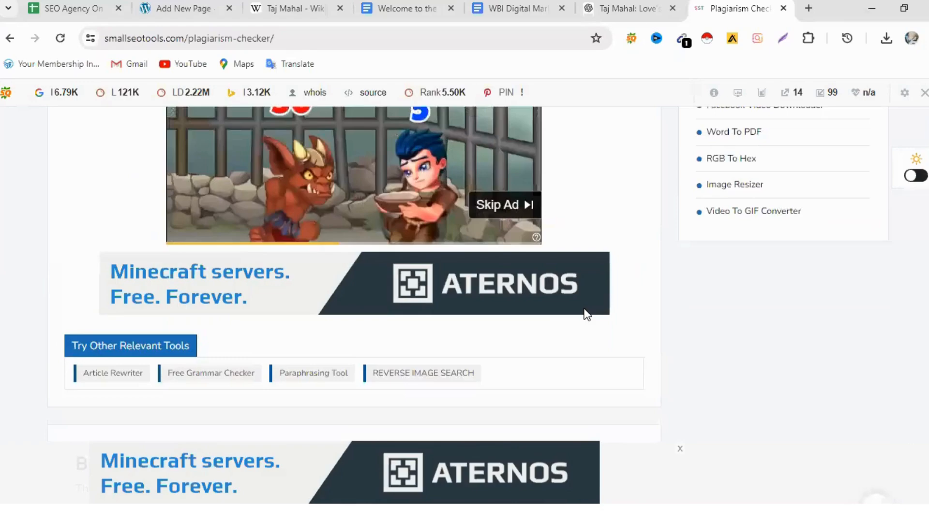
scroll(585, 312, "down", 10)
scroll(584, 308, "down", 12)
scroll(587, 315, "down", 19)
scroll(584, 312, "down", 20)
scroll(716, 328, "down", 6)
scroll(716, 326, "up", 20)
scroll(718, 320, "up", 20)
scroll(720, 321, "up", 15)
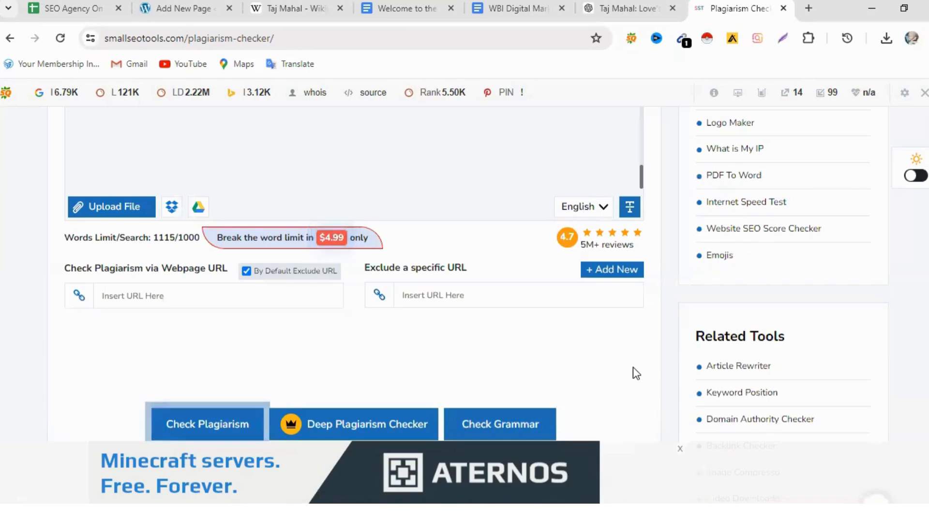
scroll(633, 367, "up", 5)
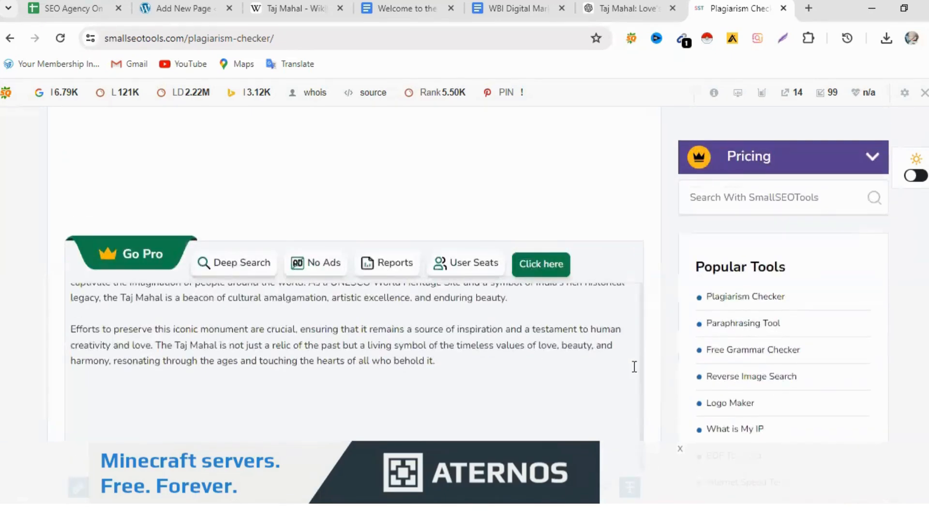
scroll(633, 368, "up", 5)
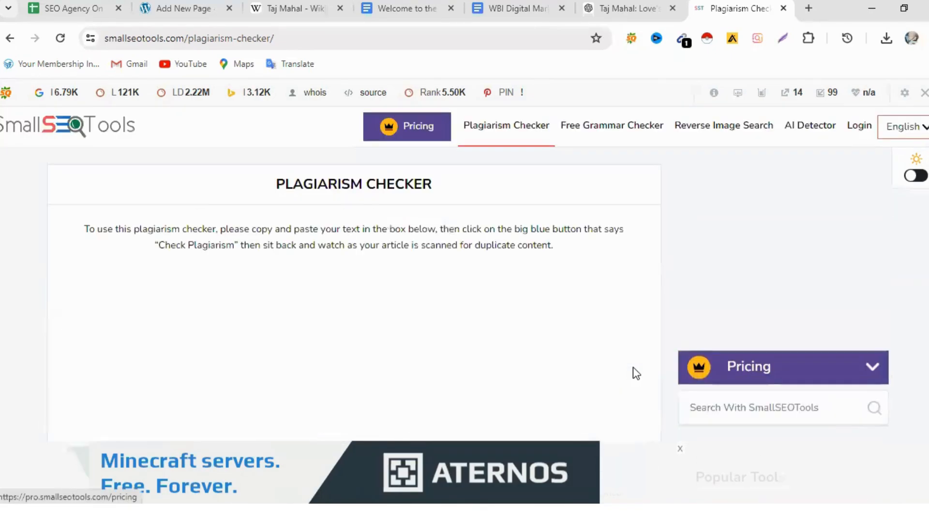
scroll(625, 323, "down", 5)
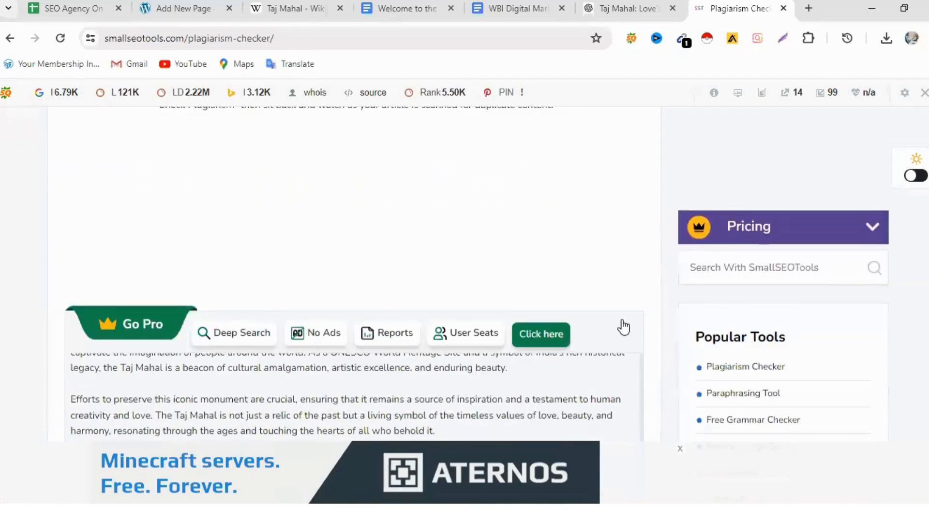
scroll(623, 321, "down", 3)
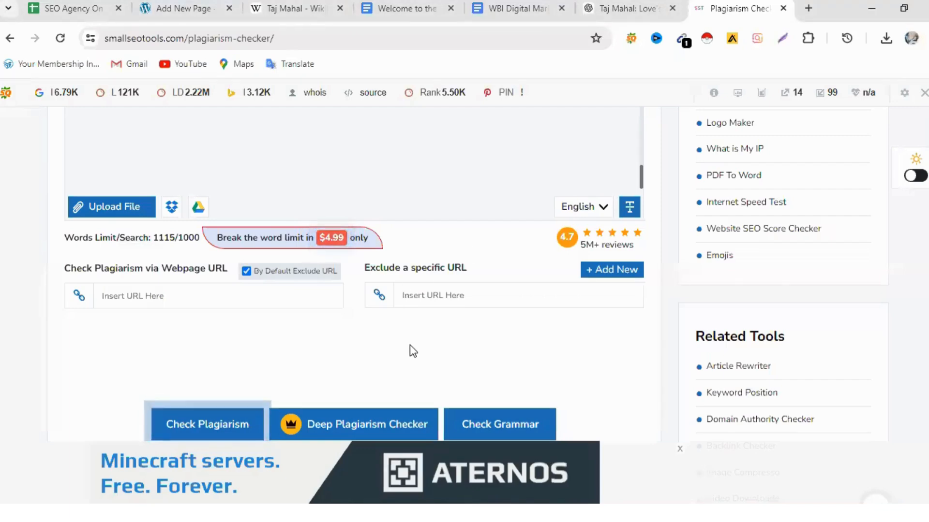
scroll(410, 344, "down", 3)
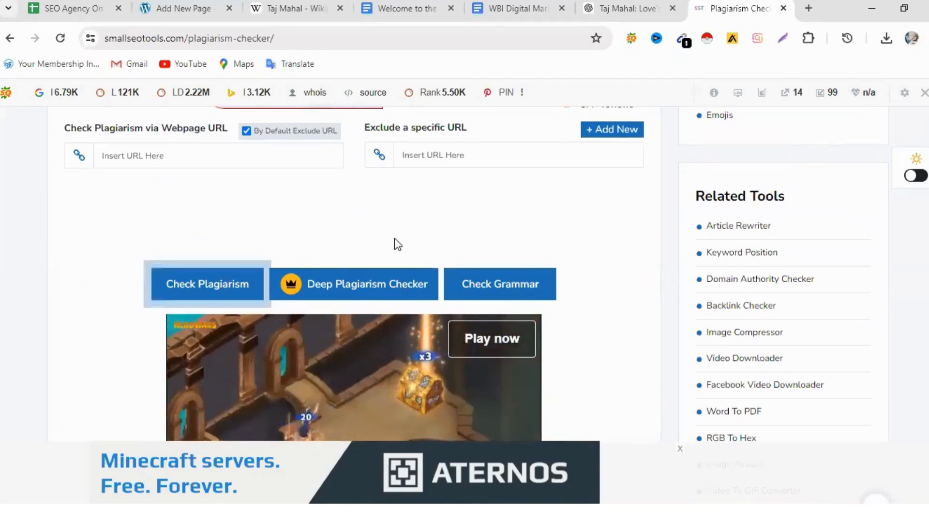
scroll(396, 242, "up", 3)
scroll(394, 237, "down", 2)
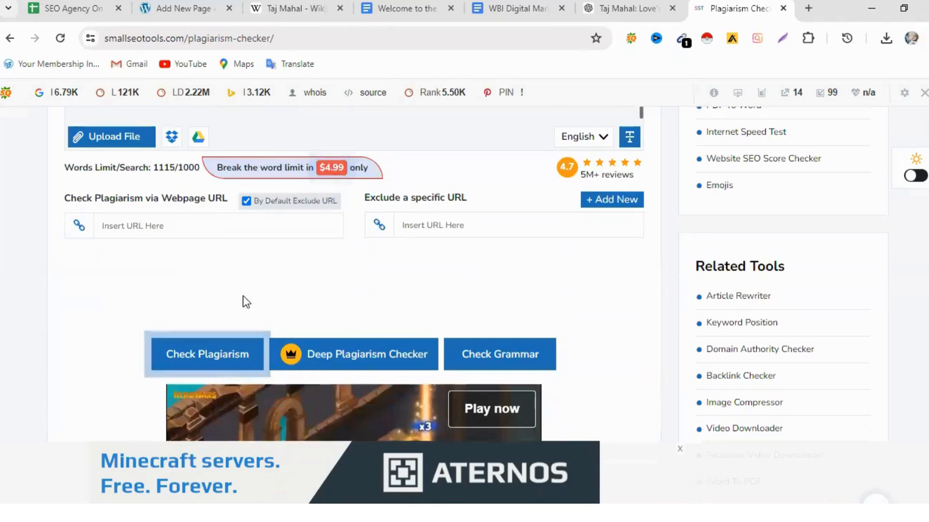
scroll(348, 310, "down", 5)
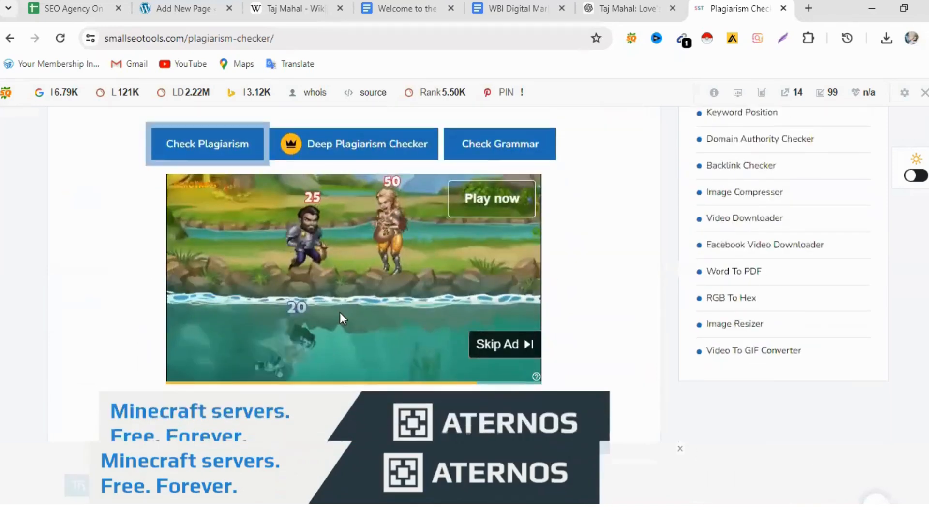
scroll(321, 348, "down", 3)
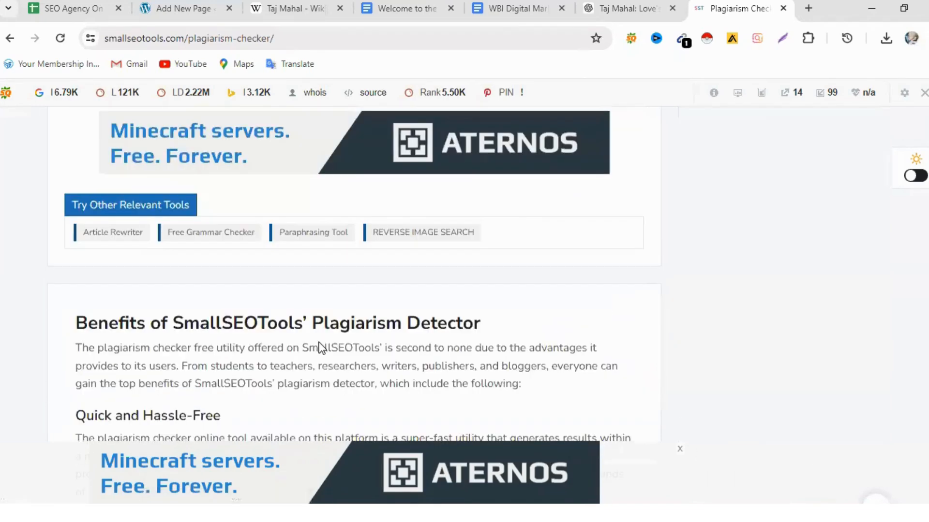
scroll(322, 348, "down", 3)
- Try the free plagiarism check on the full article once more, including the human verification, and close the premium offer
scroll(319, 342, "up", 8)
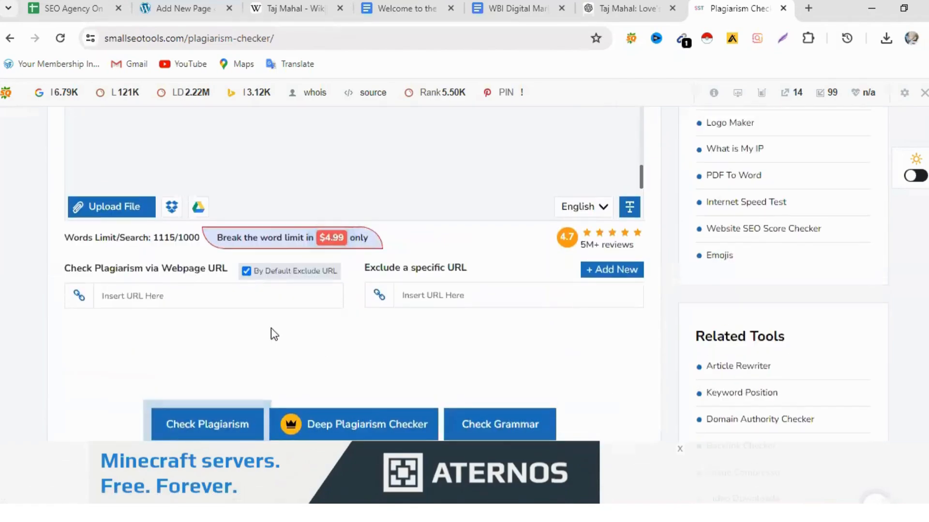
left_click(213, 426)
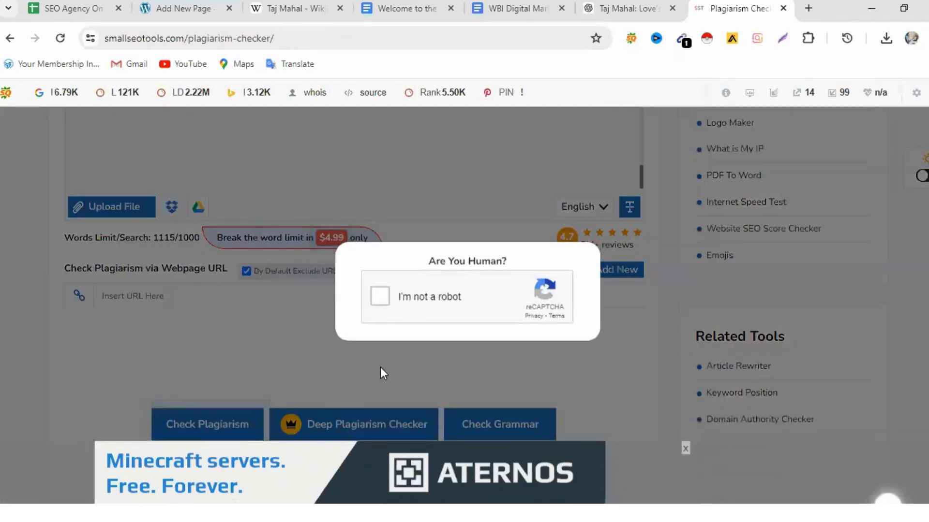
left_click(380, 296)
scroll(573, 358, "down", 3)
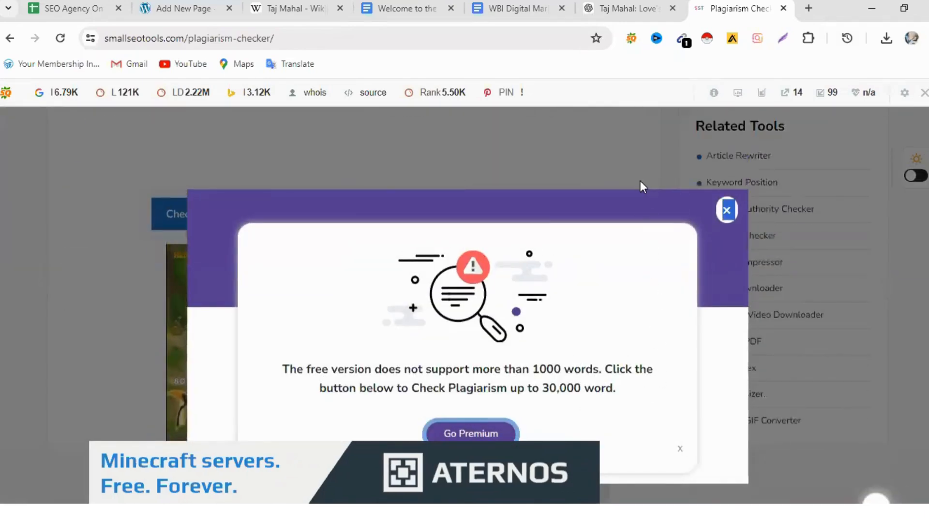
left_click(726, 209)
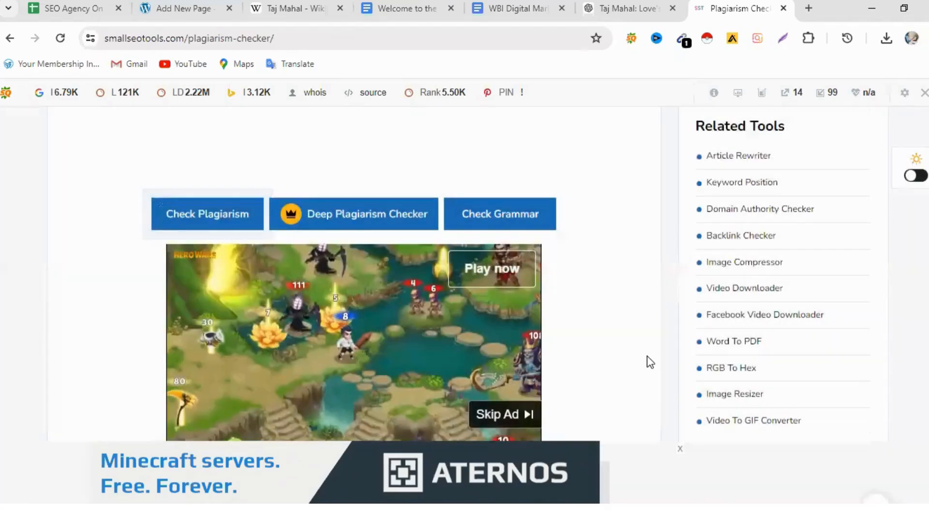
scroll(646, 357, "down", 2)
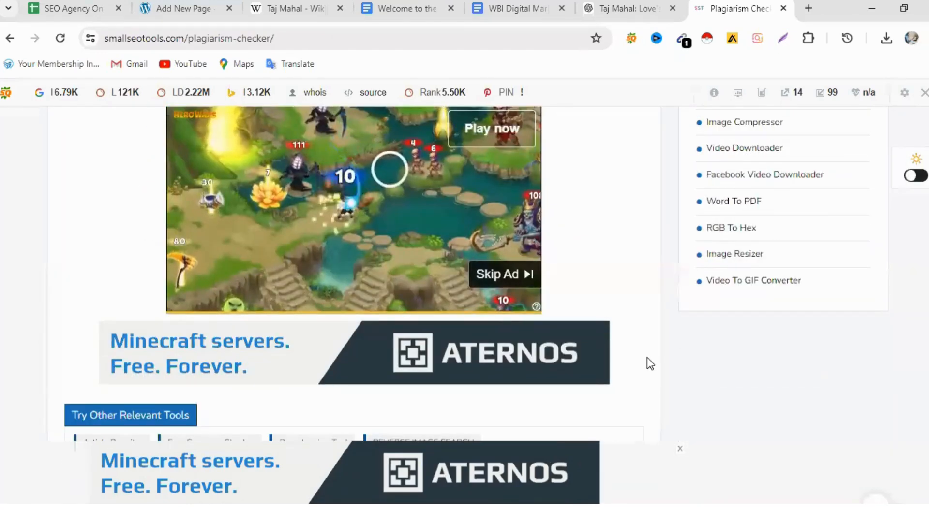
scroll(647, 358, "up", 4)
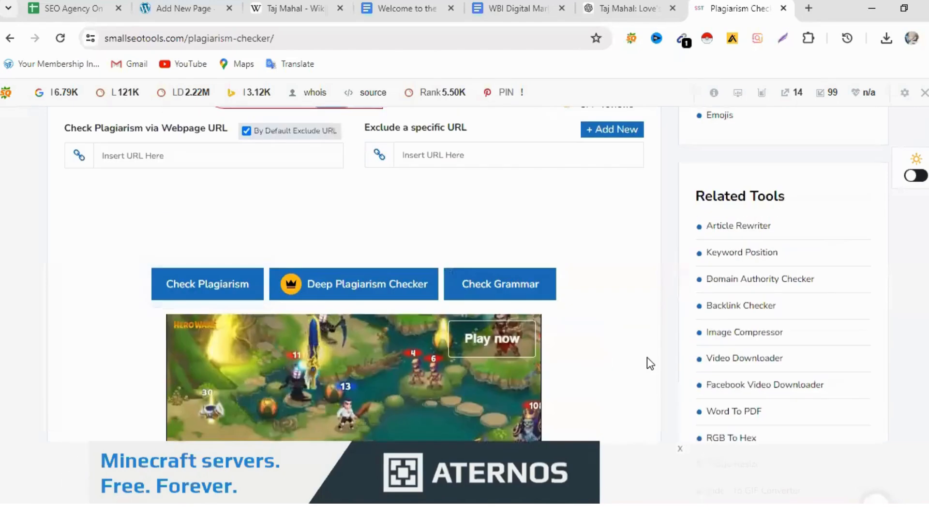
scroll(646, 358, "up", 4)
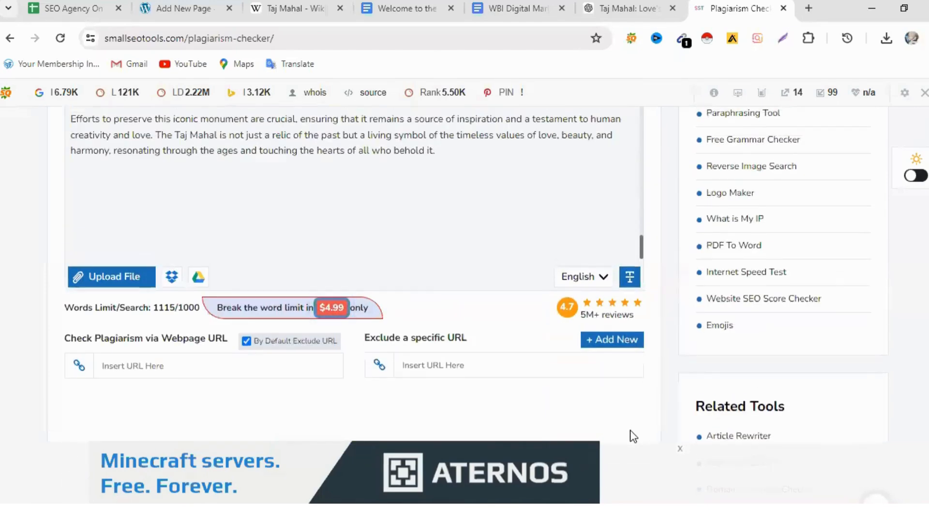
scroll(633, 437, "up", 3)
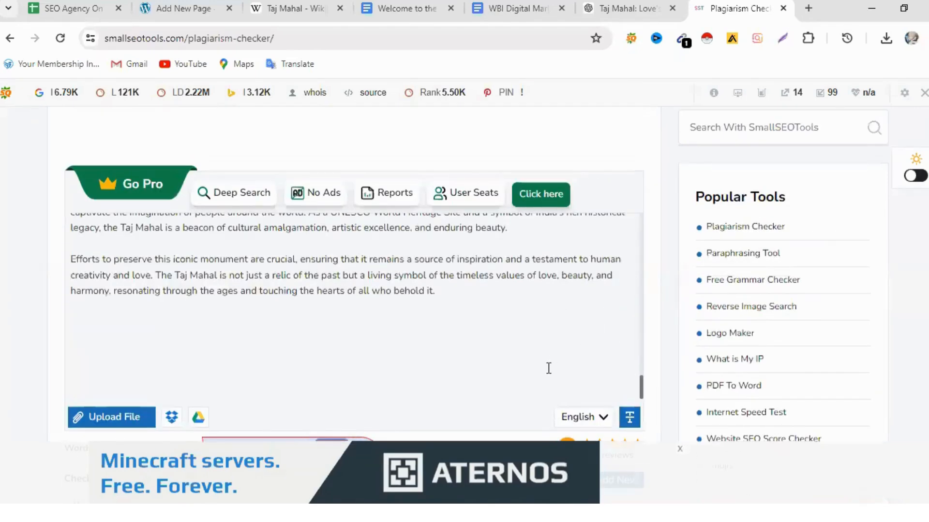
scroll(536, 343, "up", 10)
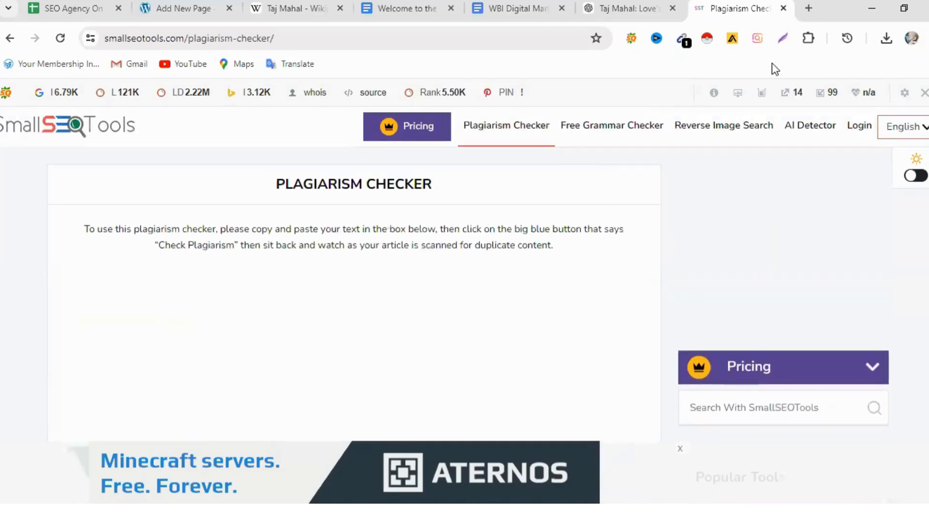
- Search Google for "plagiarism checker" in a new browser tab and open Grammarly's free Plagiarism Checker
left_click(810, 8)
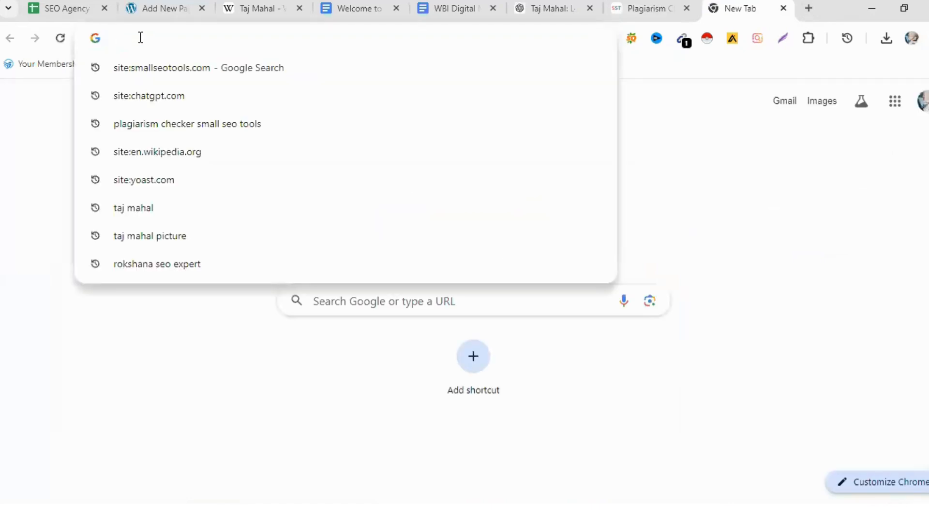
type("pl")
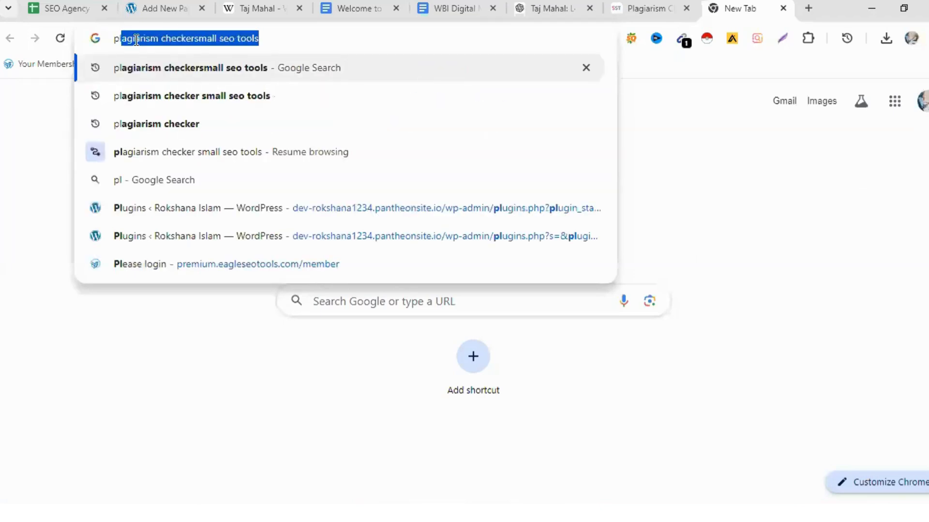
left_click(190, 124)
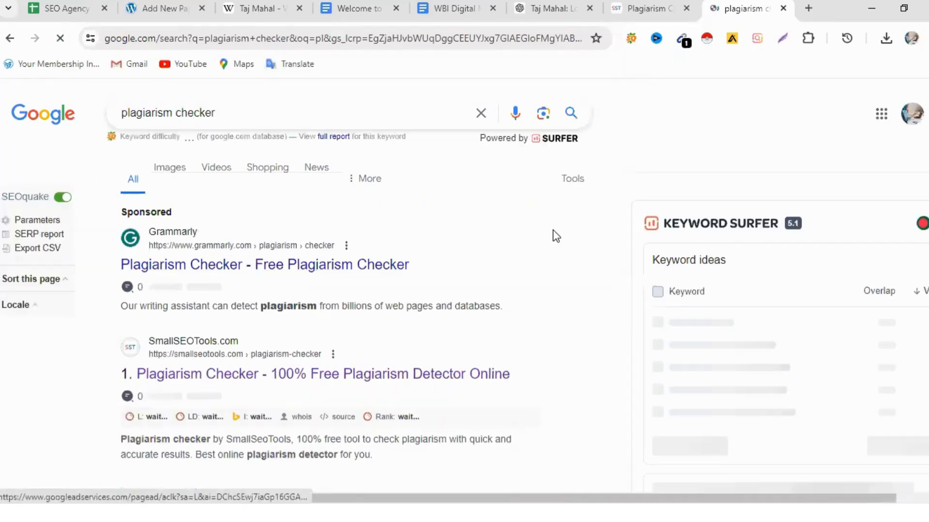
left_click(295, 265)
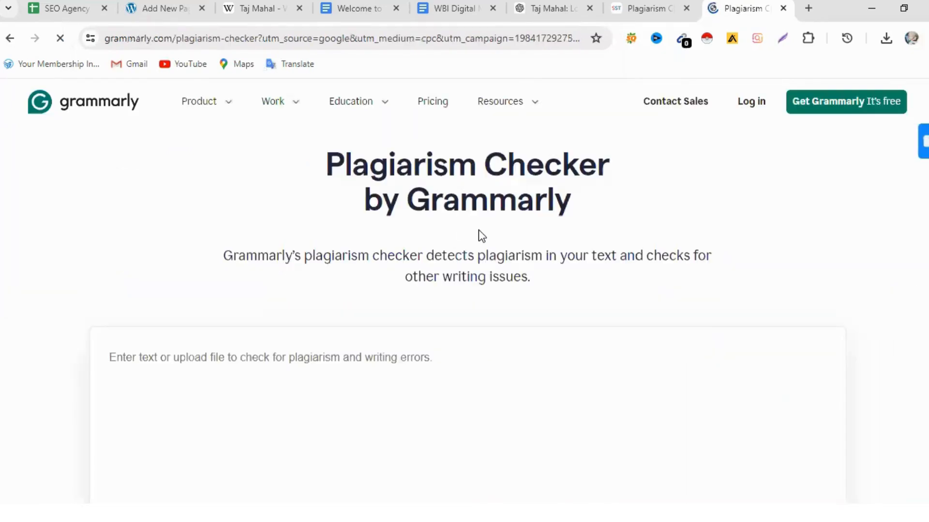
- Paste the copied Taj Mahal article into Grammarly's checker, scan it for plagiarism and review the reported results
scroll(136, 224, "down", 3)
right_click(125, 219)
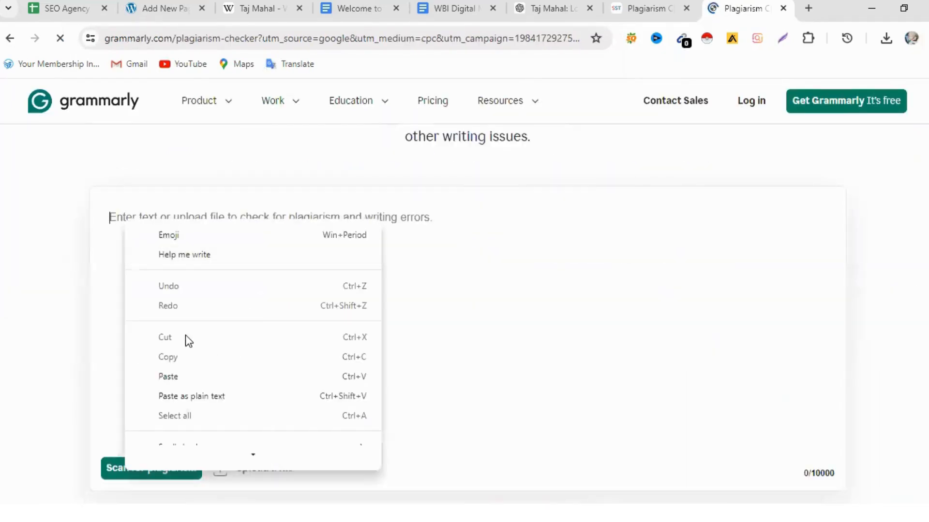
left_click(168, 376)
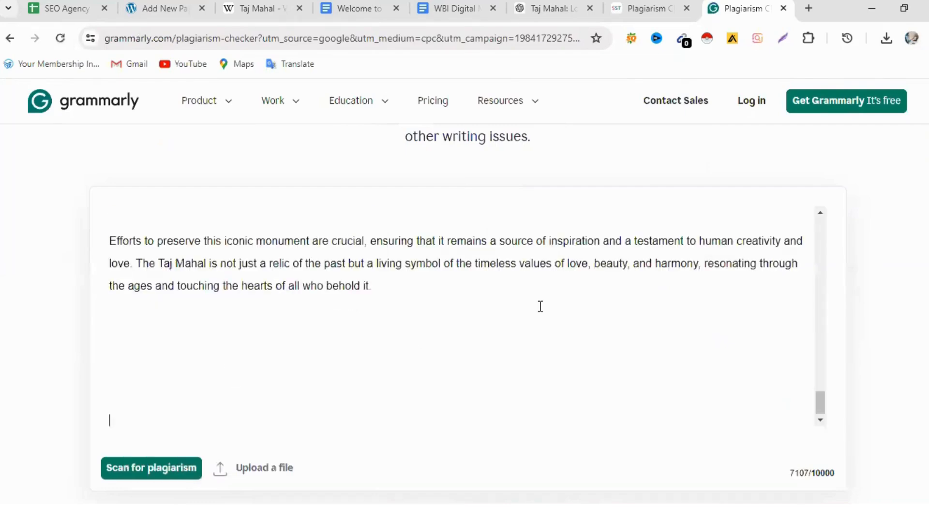
left_click(161, 477)
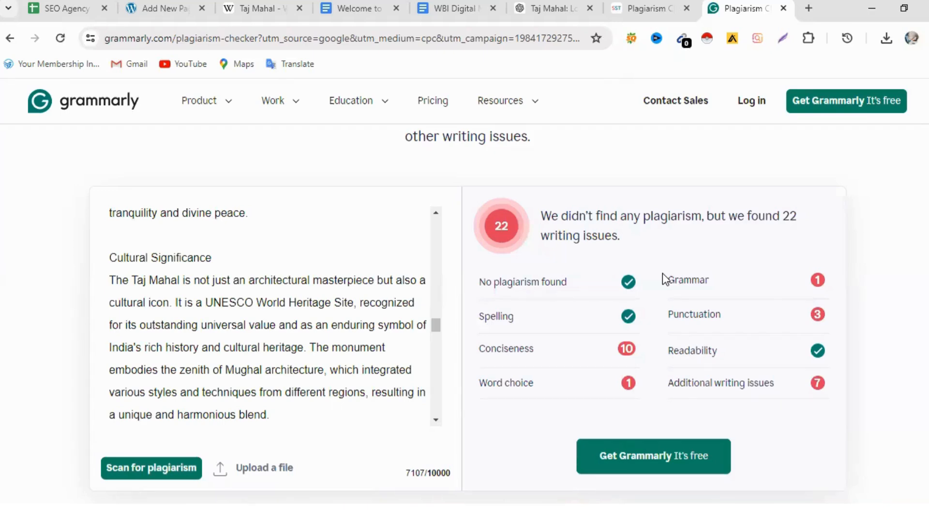
scroll(312, 435, "down", 3)
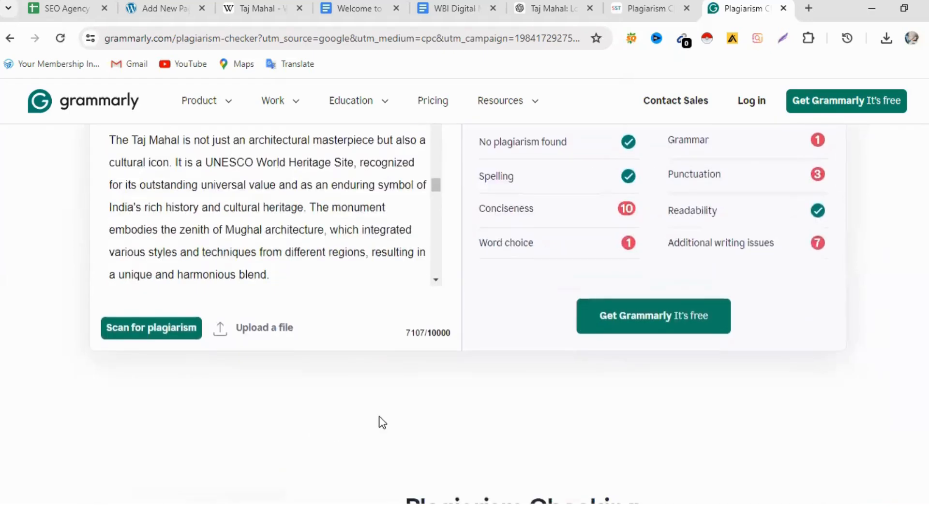
scroll(515, 404, "up", 6)
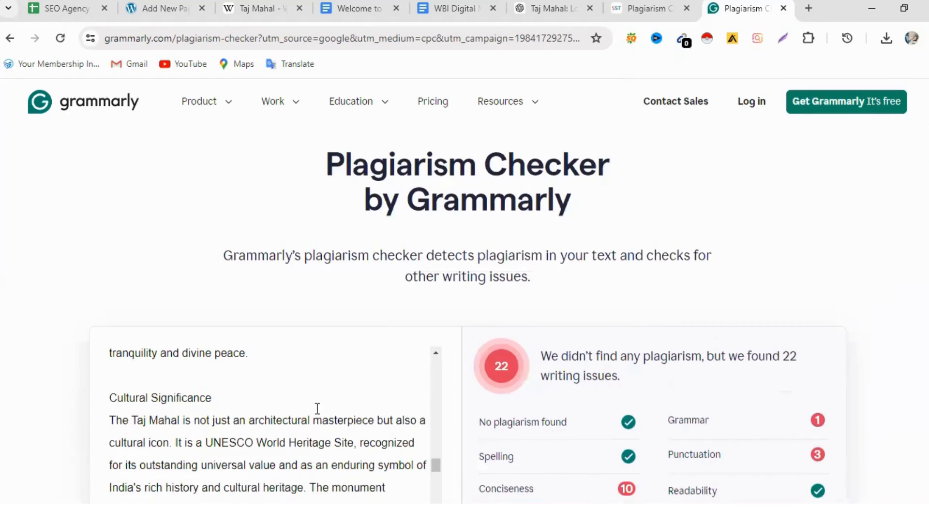
scroll(311, 399, "up", 8)
scroll(341, 457, "up", 8)
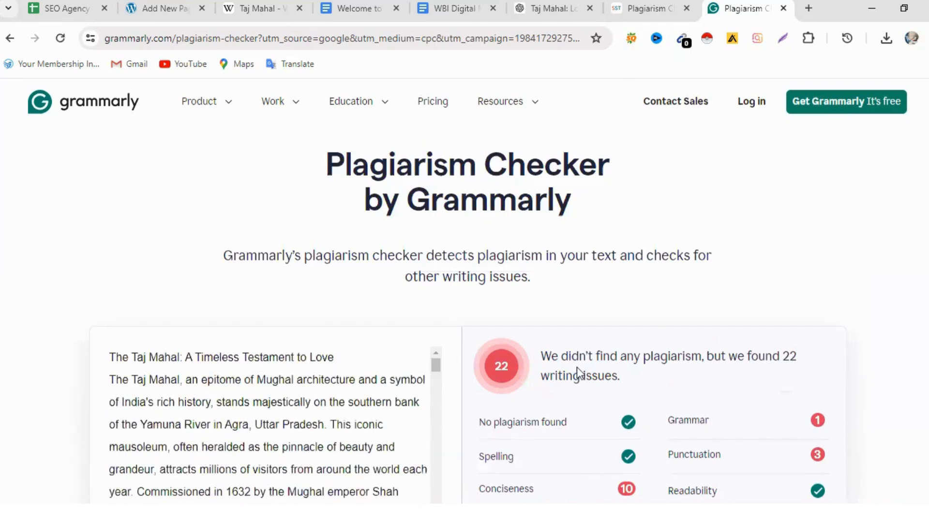
scroll(670, 342, "down", 6)
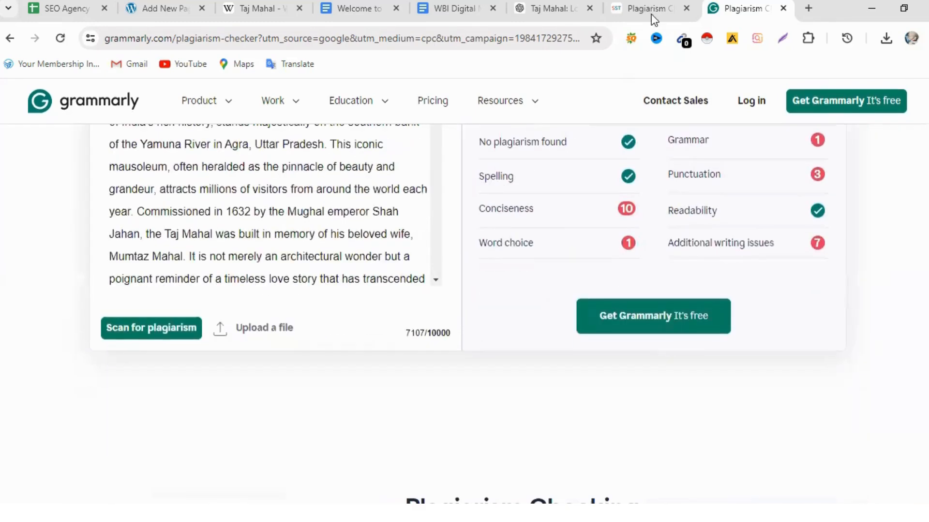
- Return to the SmallSEOTools plagiarism checker and examine its word limit, upload and URL options, and the available plagiarism and grammar checks
left_click(649, 9)
scroll(423, 327, "down", 10)
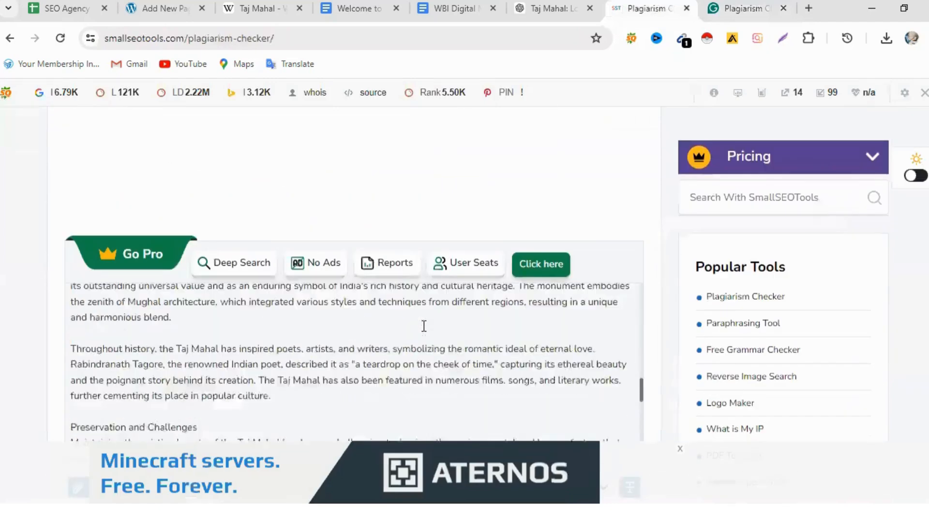
scroll(530, 334, "down", 3)
scroll(653, 356, "down", 4)
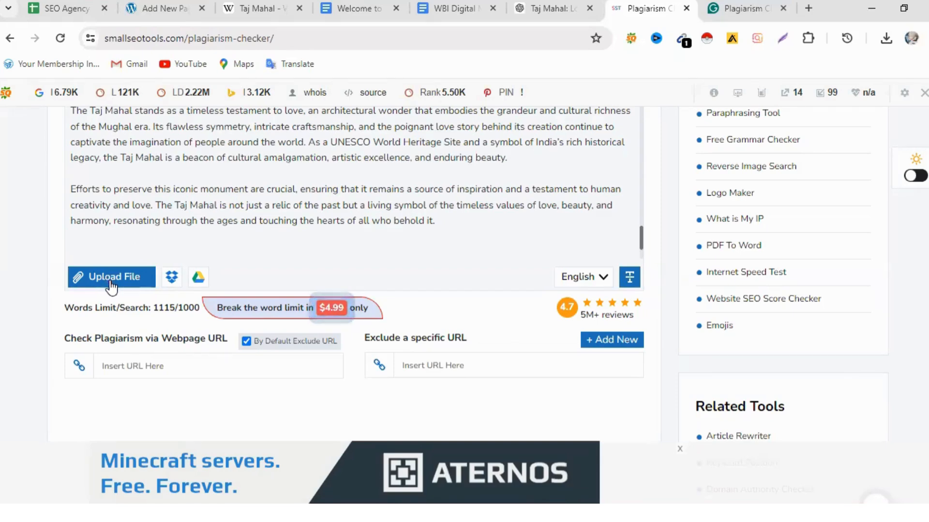
scroll(579, 397, "down", 4)
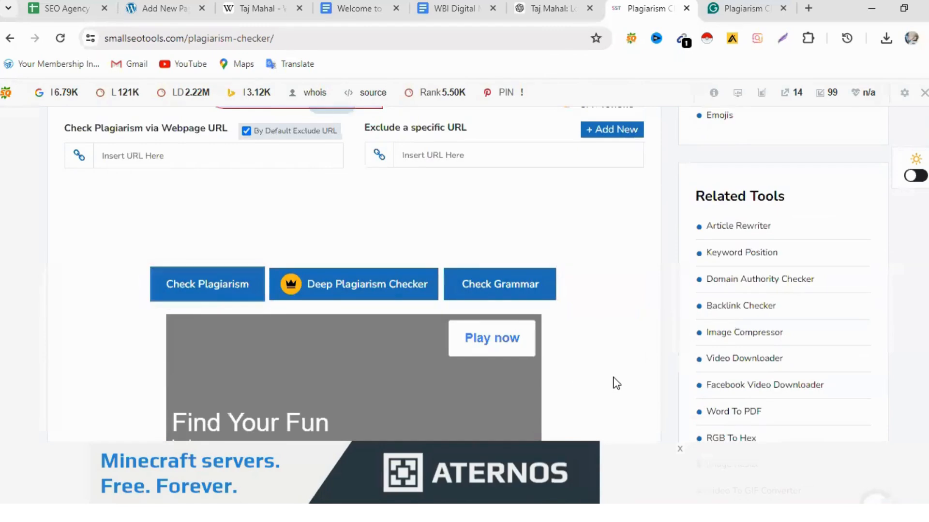
scroll(614, 379, "down", 8)
scroll(616, 384, "down", 3)
scroll(624, 382, "up", 11)
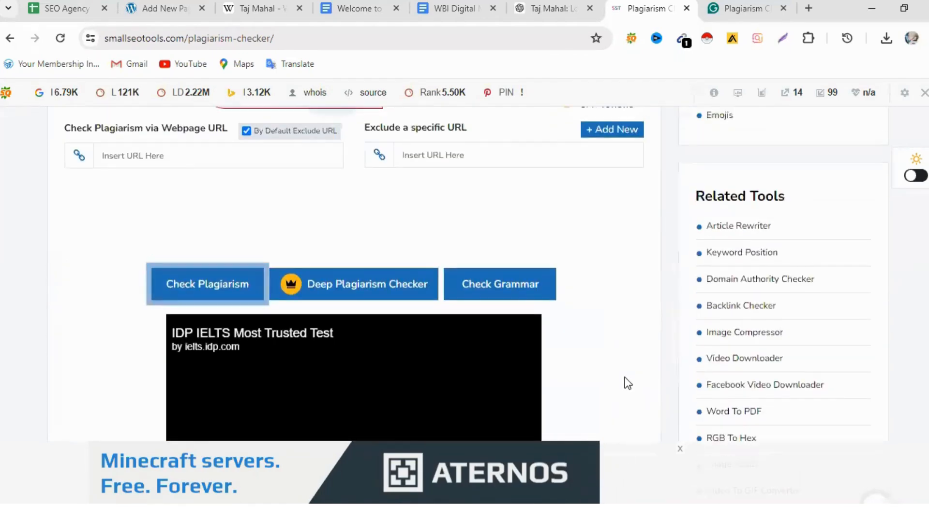
scroll(625, 383, "up", 5)
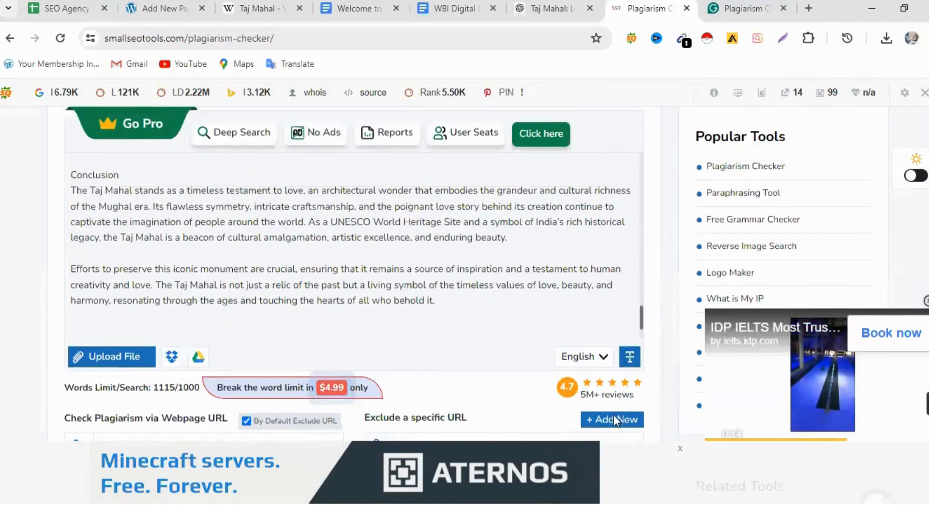
scroll(619, 421, "up", 10)
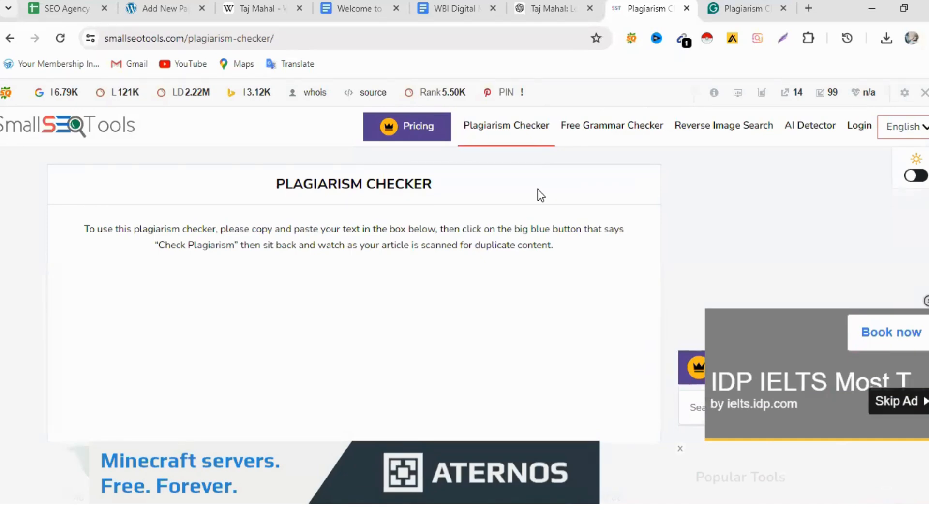
- Go back to Grammarly's plagiarism checker and review the plagiarism and writing-issue results for the Taj Mahal article
left_click(752, 4)
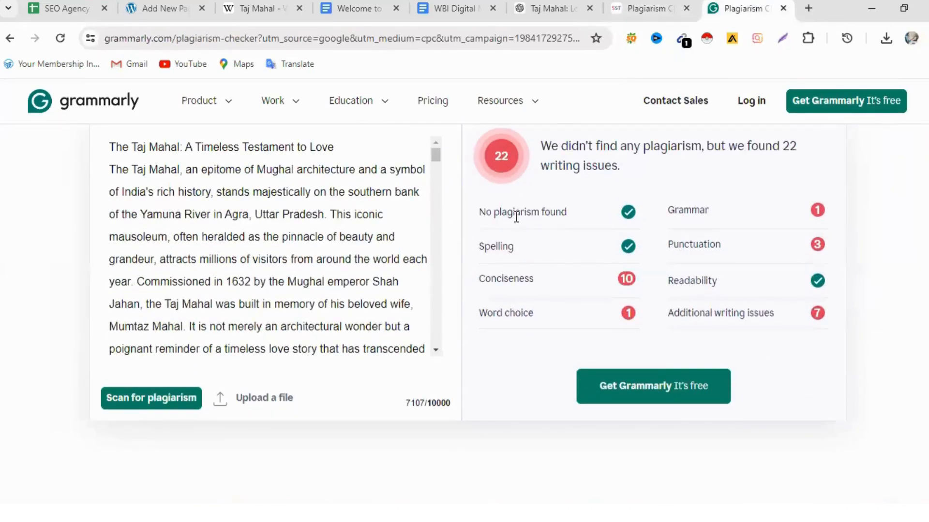
scroll(355, 305, "up", 4)
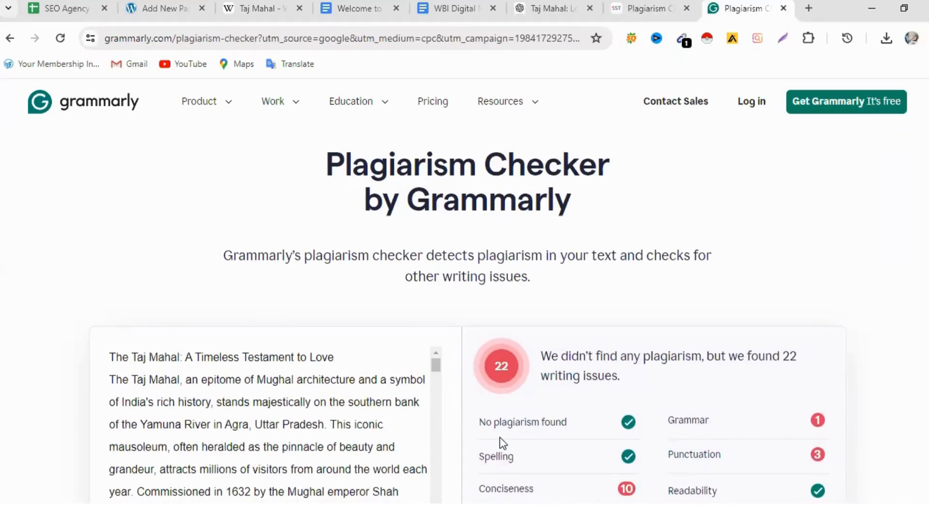
scroll(636, 351, "down", 3)
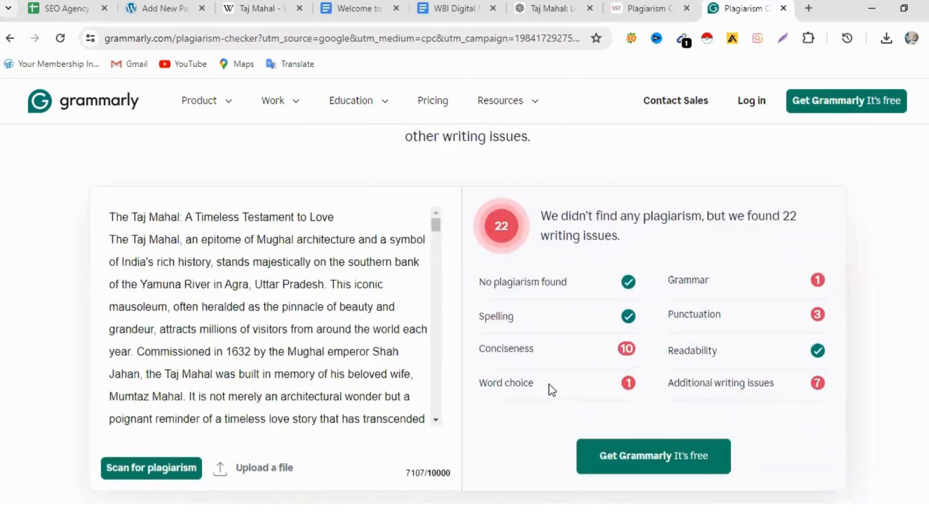
scroll(548, 384, "down", 3)
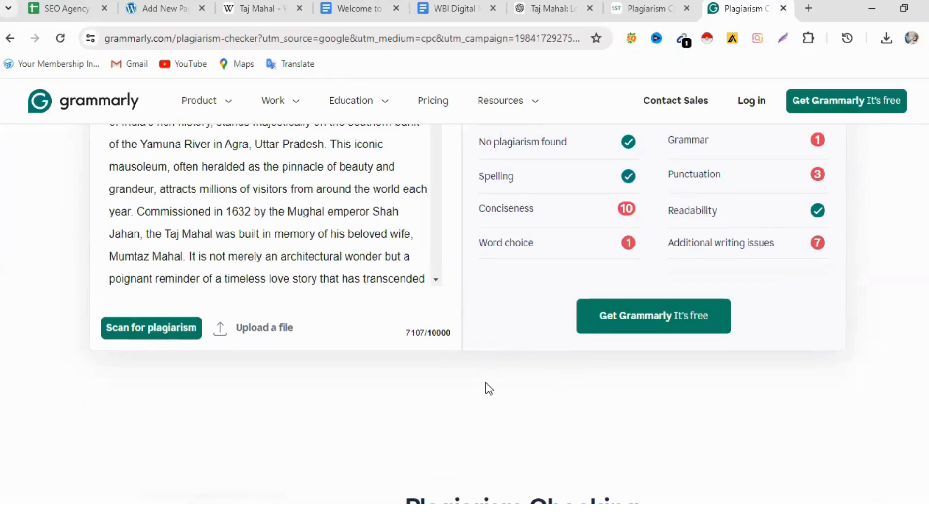
scroll(489, 389, "up", 3)
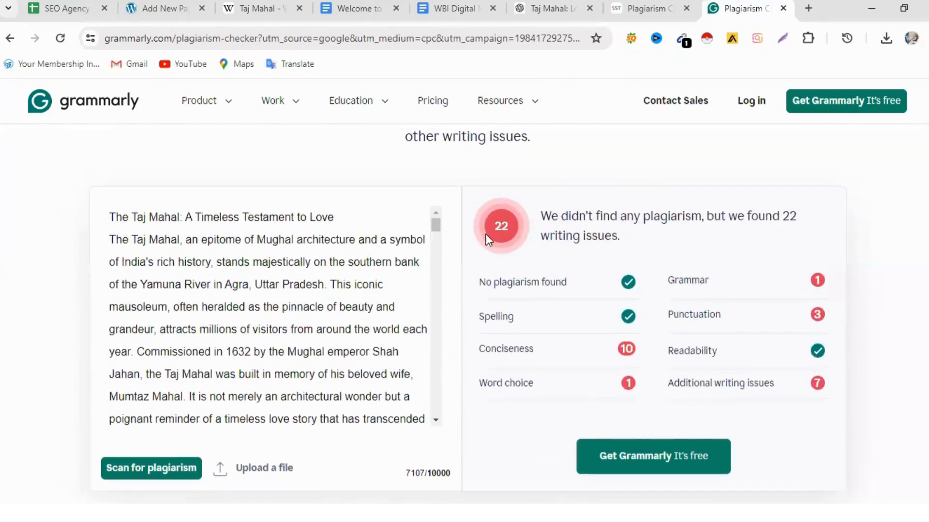
- Return to the WordPress page editor and look over the Taj Mahal article's lower sections and the admin menu entries
left_click(645, 7)
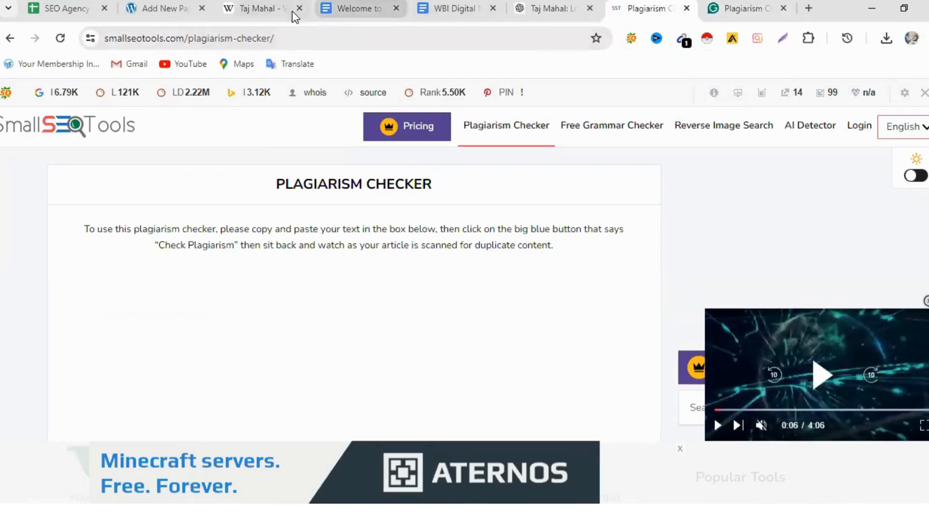
left_click(252, 10)
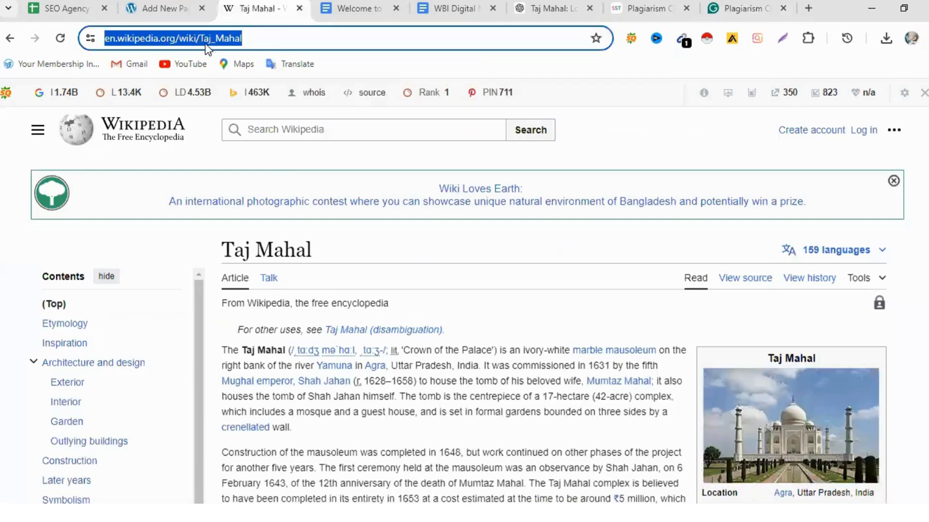
left_click(161, 9)
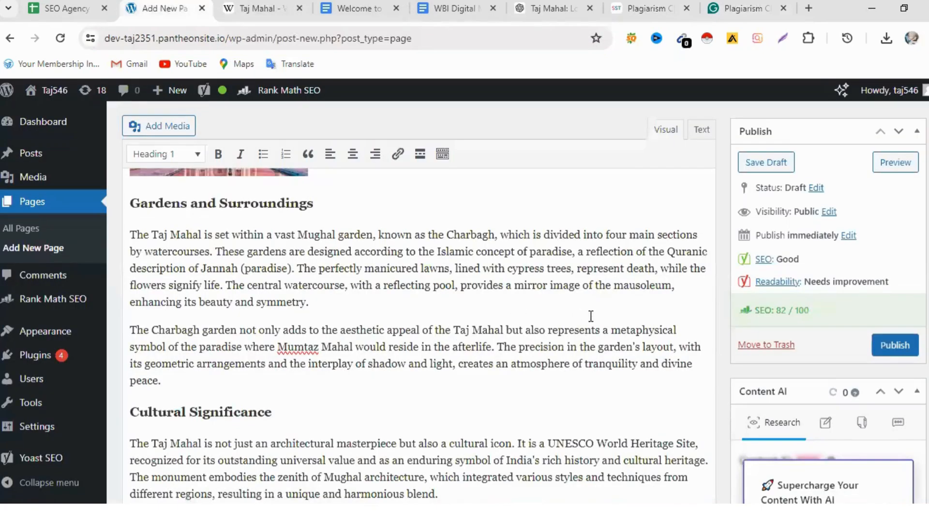
scroll(590, 316, "up", 3)
scroll(594, 320, "down", 2)
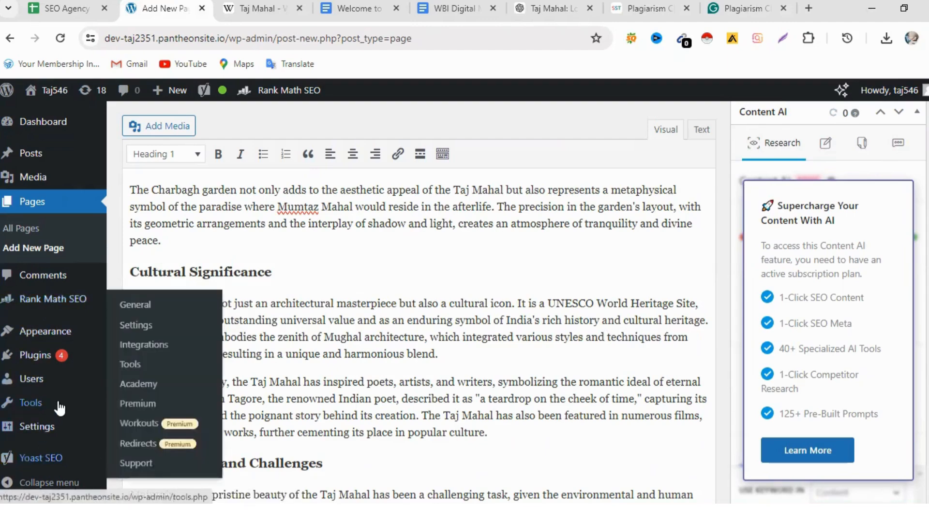
scroll(59, 409, "down", 3)
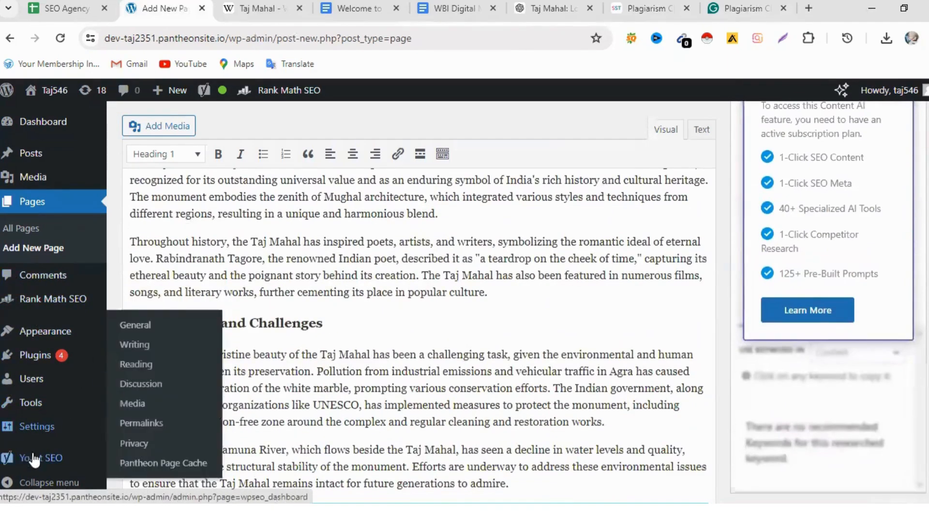
mouse_move(56, 378)
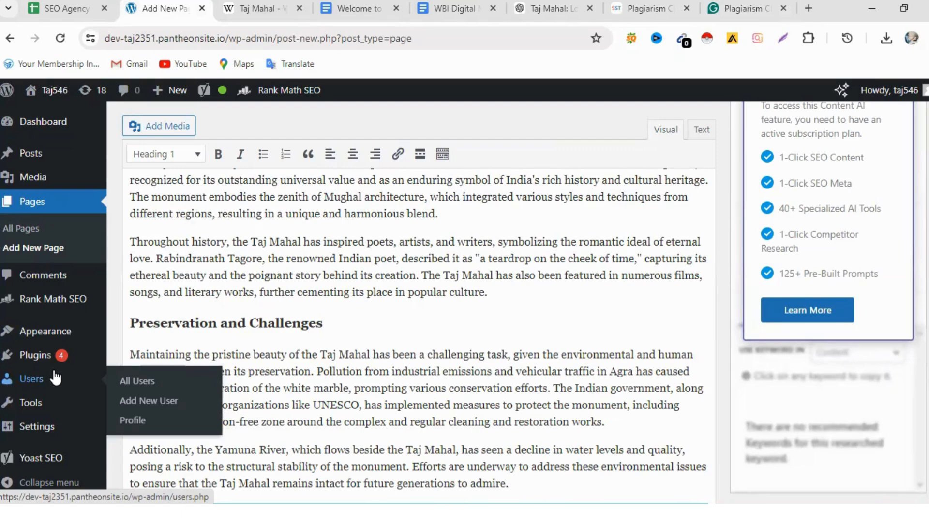
mouse_move(37, 415)
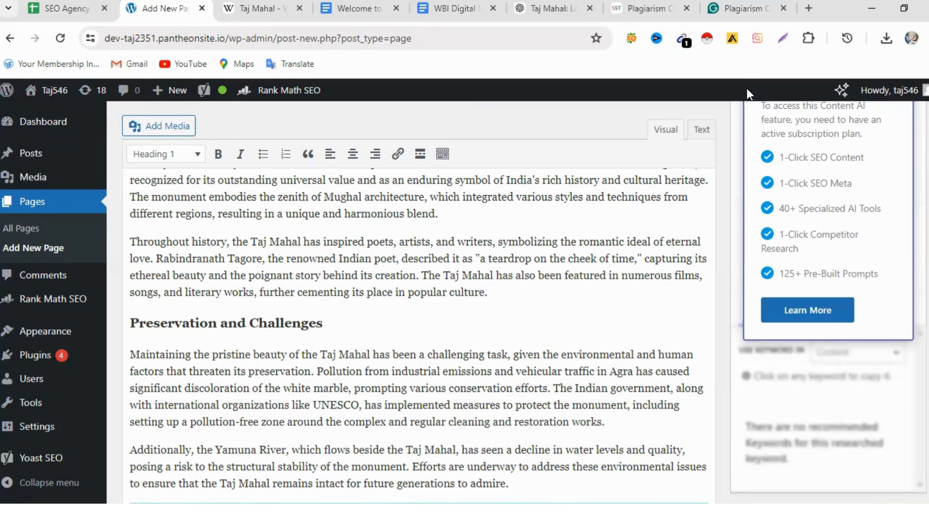
- Start a Lightshot screenshot of the WordPress editor and select a region about 946 by 446 pixels covering the article text
left_click_drag(782, 40, 763, 47)
left_click(757, 38)
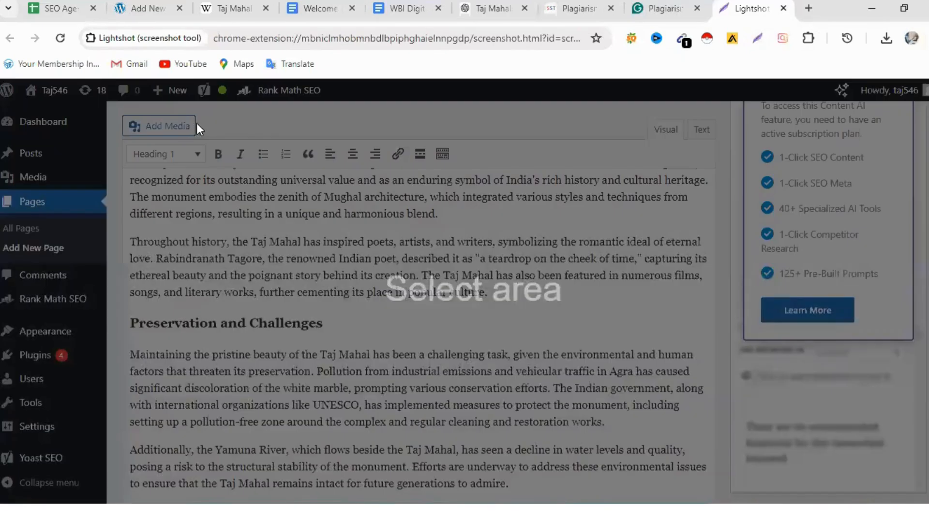
mouse_move(173, 115)
left_mouse_down()
mouse_move(268, 327)
mouse_move(837, 427)
left_mouse_up()
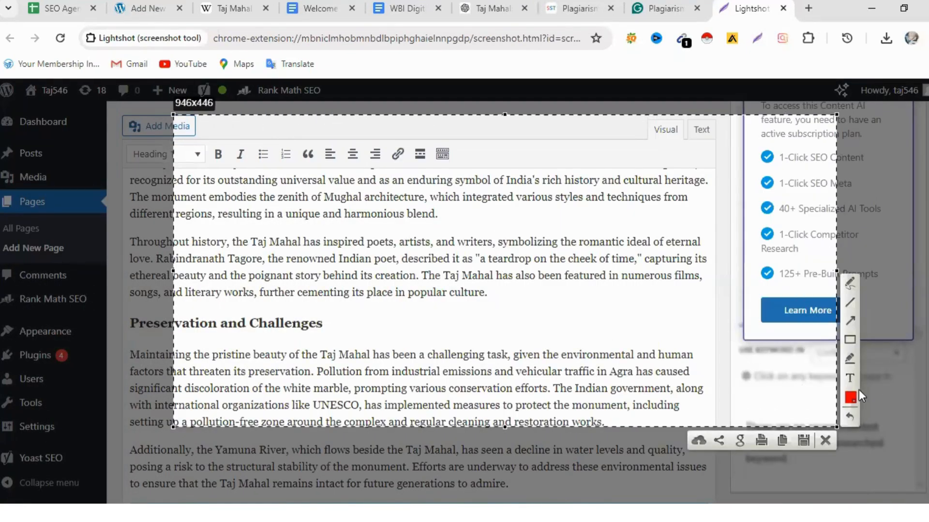
- Draw four red rectangles on the screenshot, three in a row over the first visible paragraph and one lower over the end of the second
left_click(850, 340)
left_click_drag(262, 170, 324, 224)
left_click_drag(364, 174, 456, 235)
mouse_move(499, 176)
left_mouse_down()
mouse_move(514, 249)
mouse_move(587, 228)
left_mouse_up()
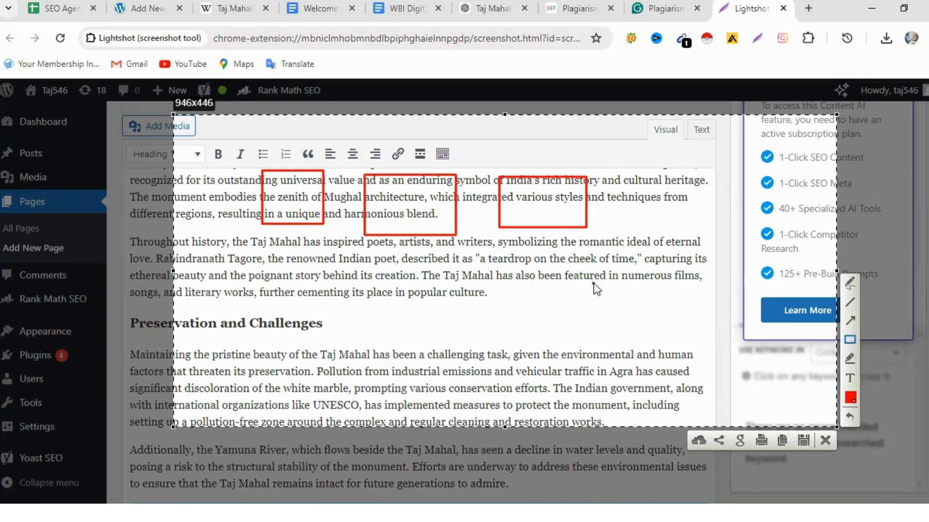
mouse_move(569, 269)
left_mouse_down()
mouse_move(571, 300)
mouse_move(665, 310)
mouse_move(672, 321)
left_mouse_up()
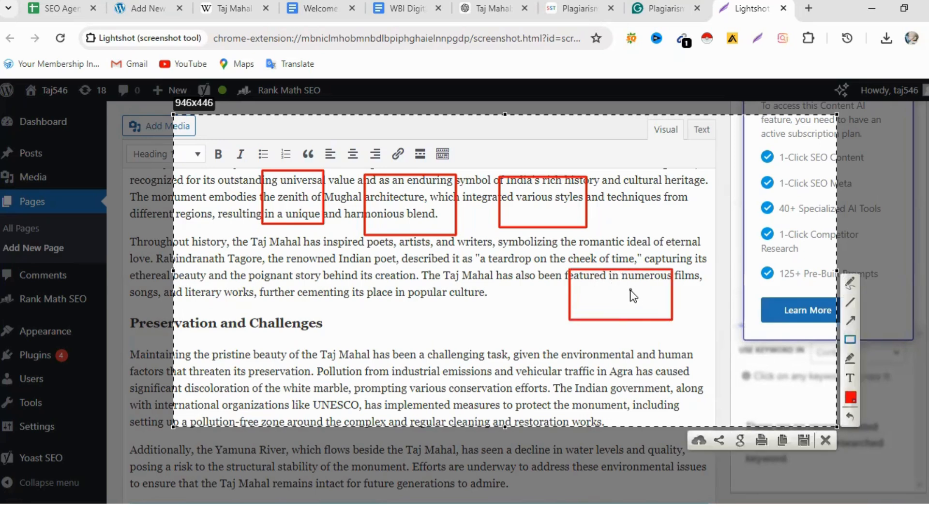